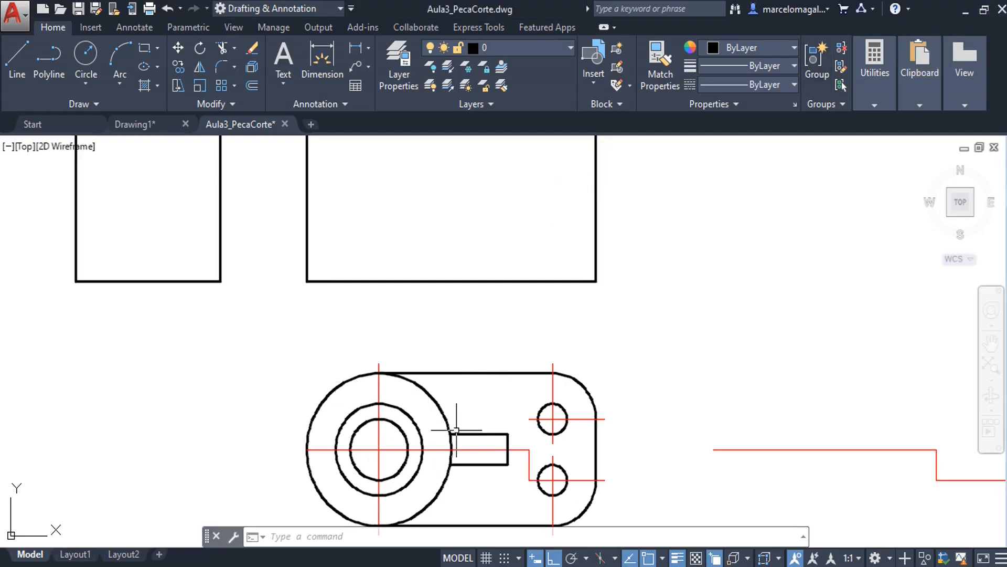
Examine the stepped section line in the part's top view, checking its long horizontal segment and its short vertical segment.
{"action": "mouse_move", "coordinate": [453, 415]}
{"action": "middle_mouse_down"}
{"action": "mouse_move", "coordinate": [432, 344]}
{"action": "mouse_move", "coordinate": [407, 362]}
{"action": "middle_mouse_up"}
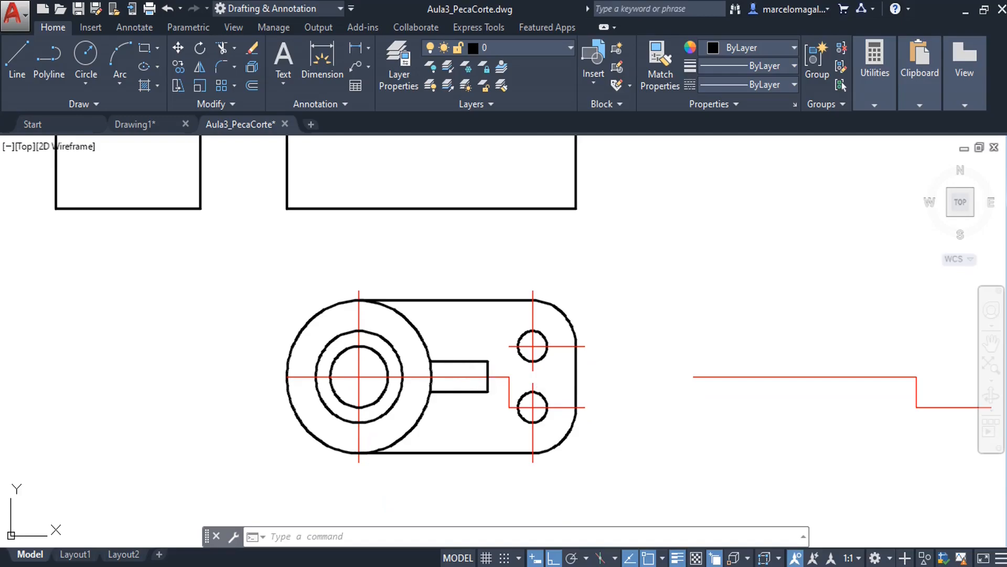
{"action": "scroll", "coordinate": [428, 411], "scroll_direction": "up", "scroll_amount": 4}
{"action": "mouse_move", "coordinate": [428, 410]}
{"action": "middle_mouse_down"}
{"action": "mouse_move", "coordinate": [429, 389]}
{"action": "mouse_move", "coordinate": [439, 430]}
{"action": "mouse_move", "coordinate": [409, 418]}
{"action": "middle_mouse_up"}
{"action": "scroll", "coordinate": [434, 422], "scroll_direction": "down", "scroll_amount": 2}
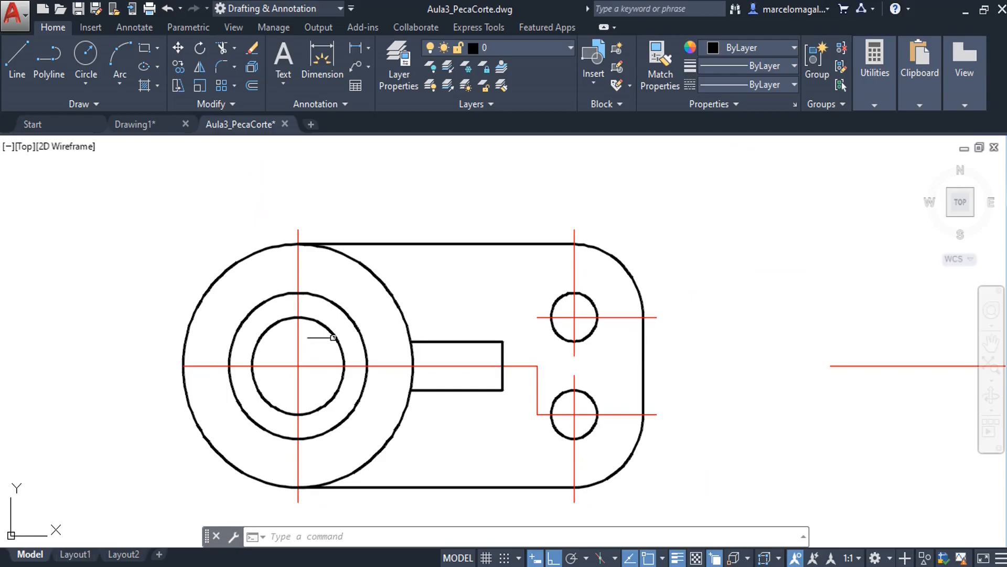
{"action": "middle_click_drag", "start_coordinate": [523, 381], "coordinate": [499, 382]}
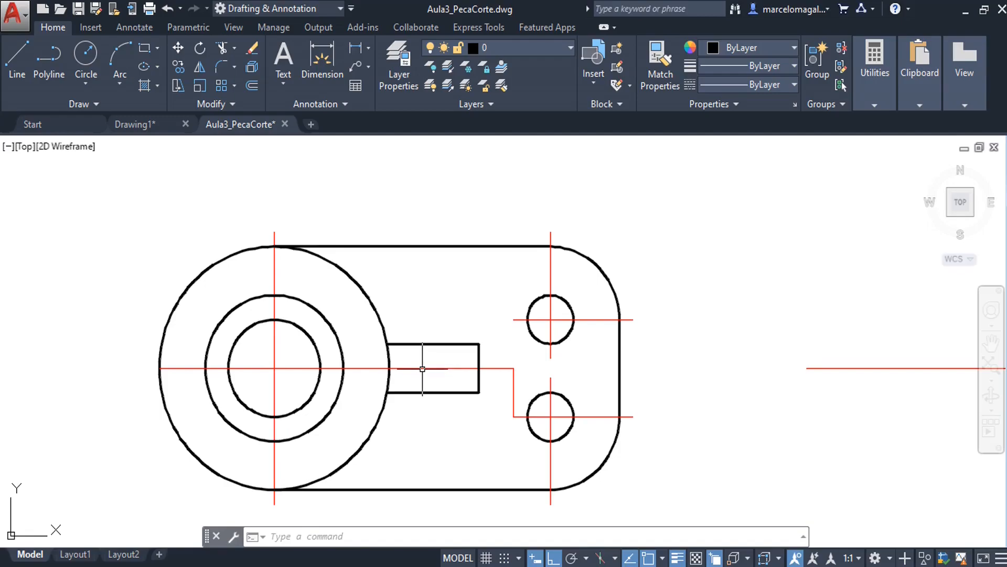
{"action": "left_click", "coordinate": [423, 368]}
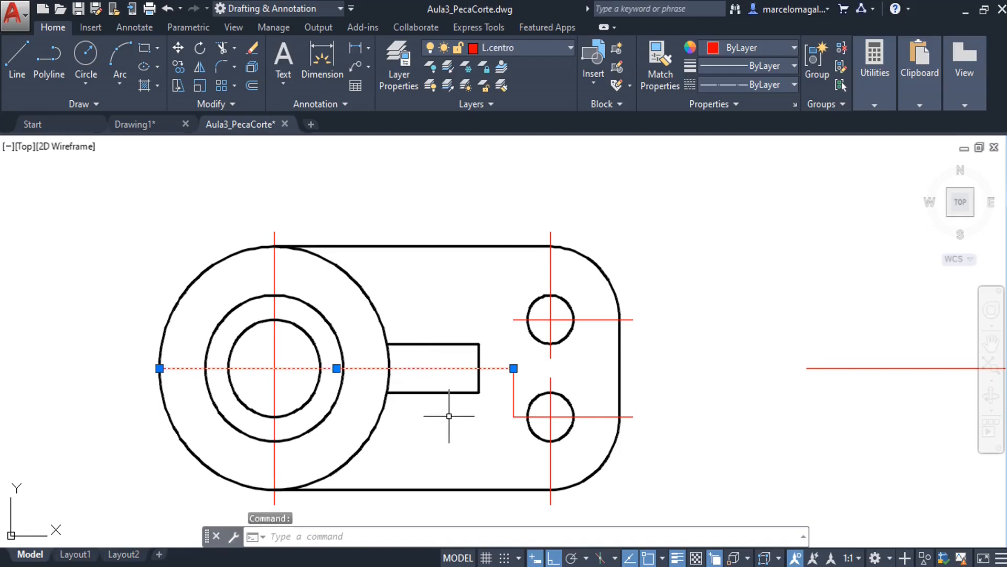
{"action": "key", "text": "Escape"}
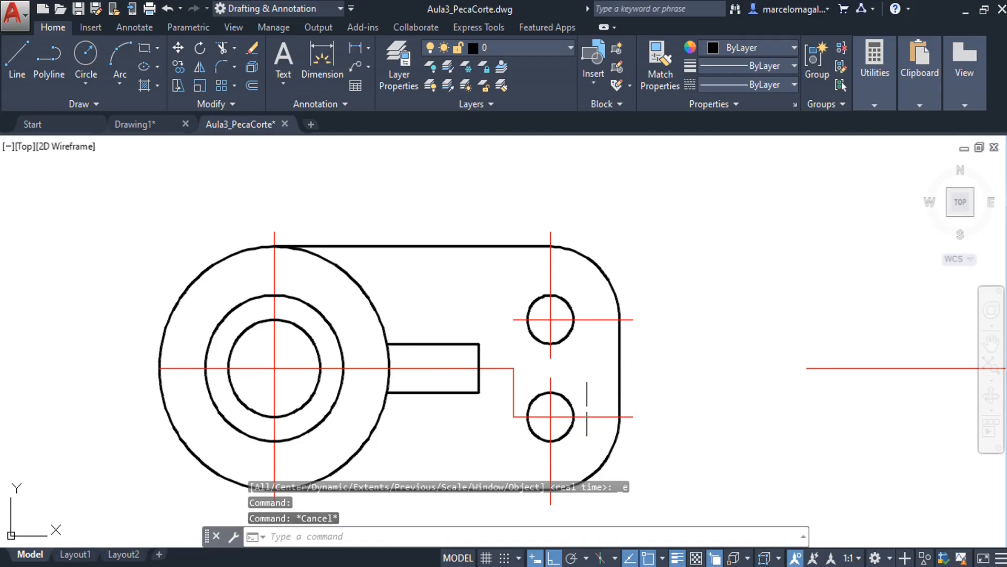
{"action": "middle_click_drag", "start_coordinate": [523, 402], "coordinate": [501, 402]}
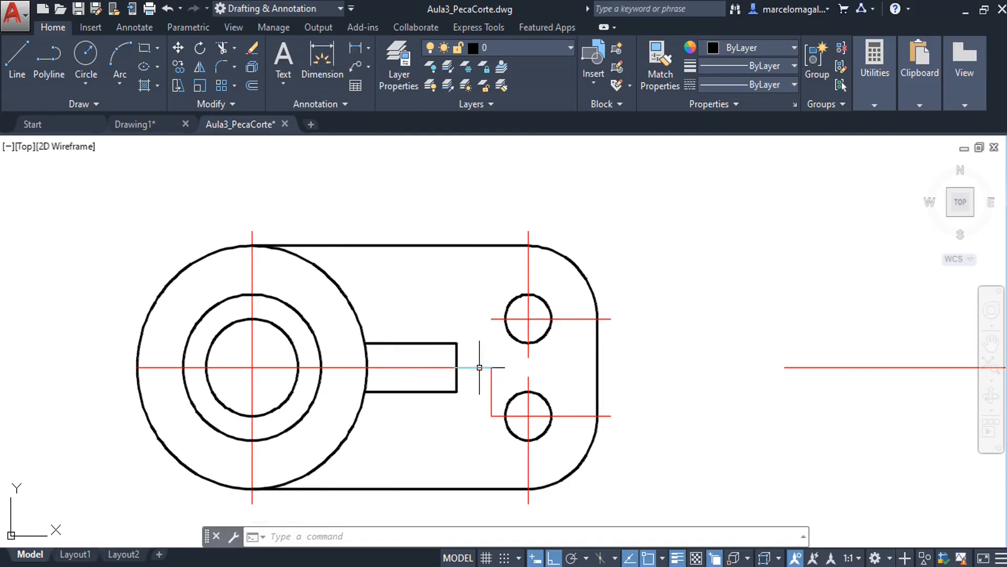
{"action": "scroll", "coordinate": [492, 378], "scroll_direction": "up", "scroll_amount": 2}
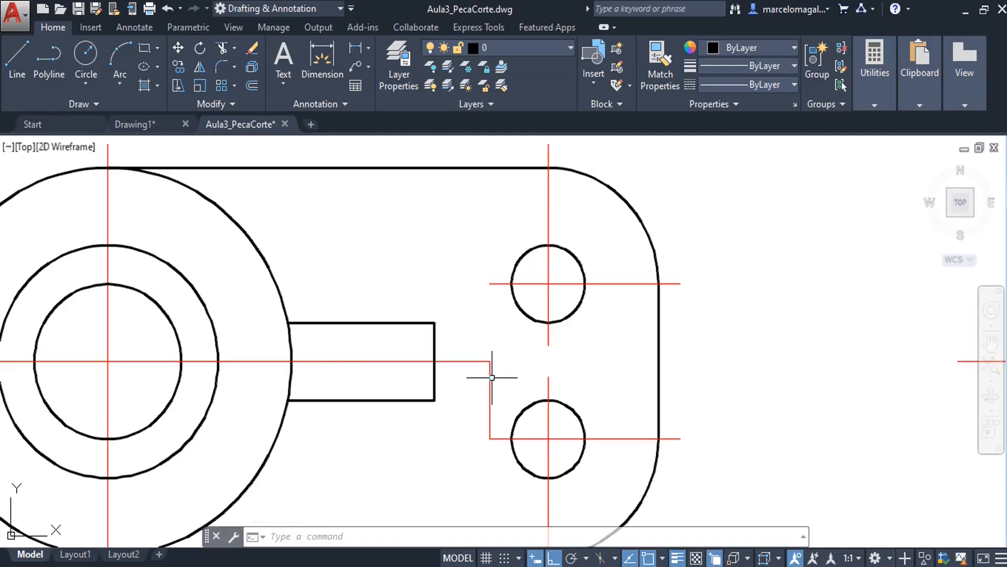
{"action": "middle_click_drag", "start_coordinate": [492, 377], "coordinate": [461, 366]}
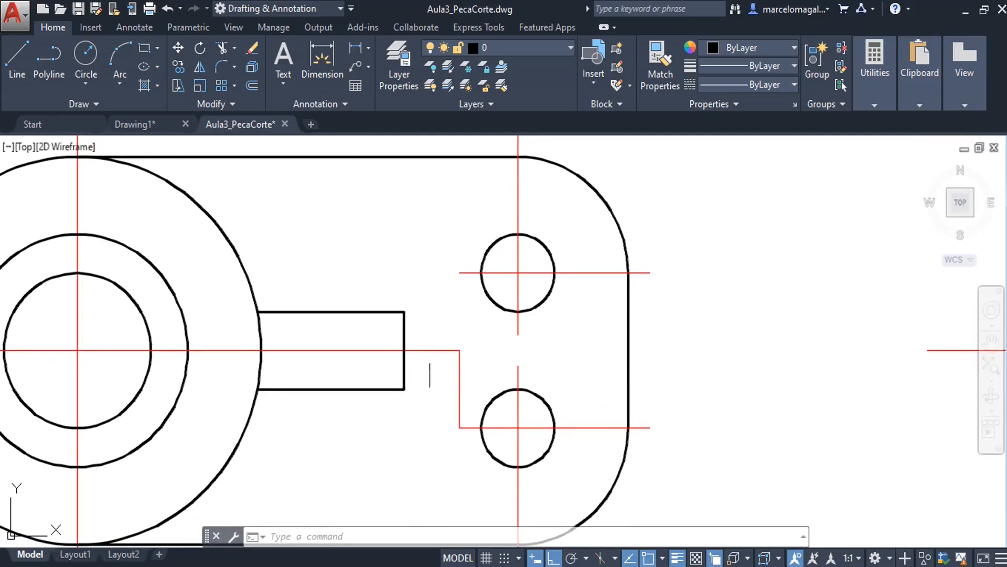
{"action": "left_click", "coordinate": [429, 351]}
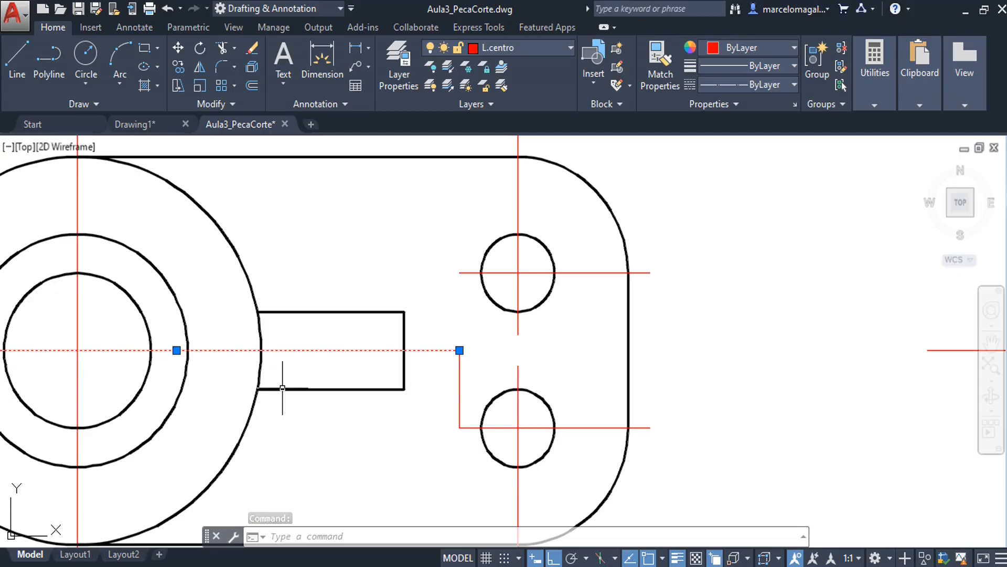
{"action": "key", "text": "Escape"}
{"action": "key", "text": "Escape"}
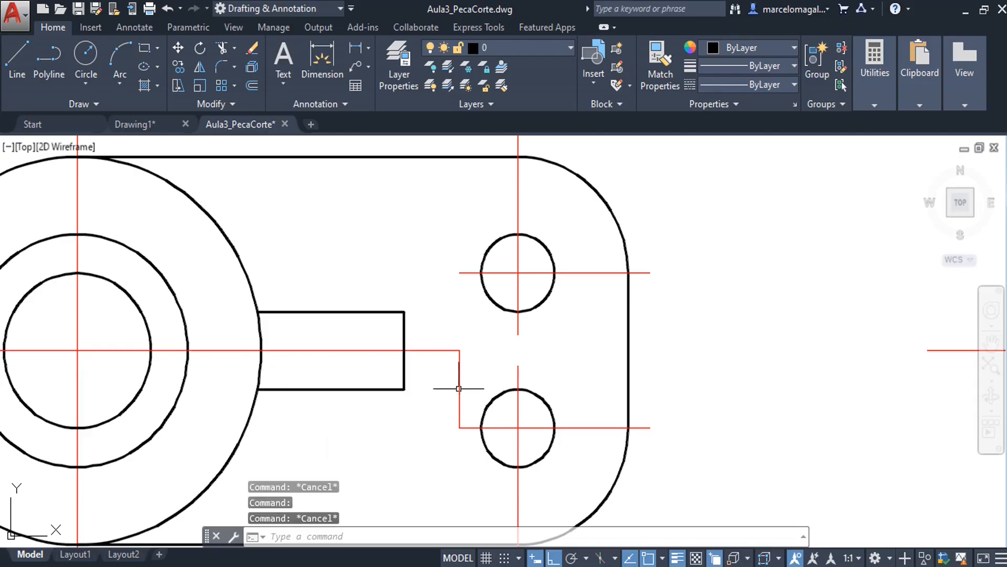
{"action": "left_click", "coordinate": [459, 389]}
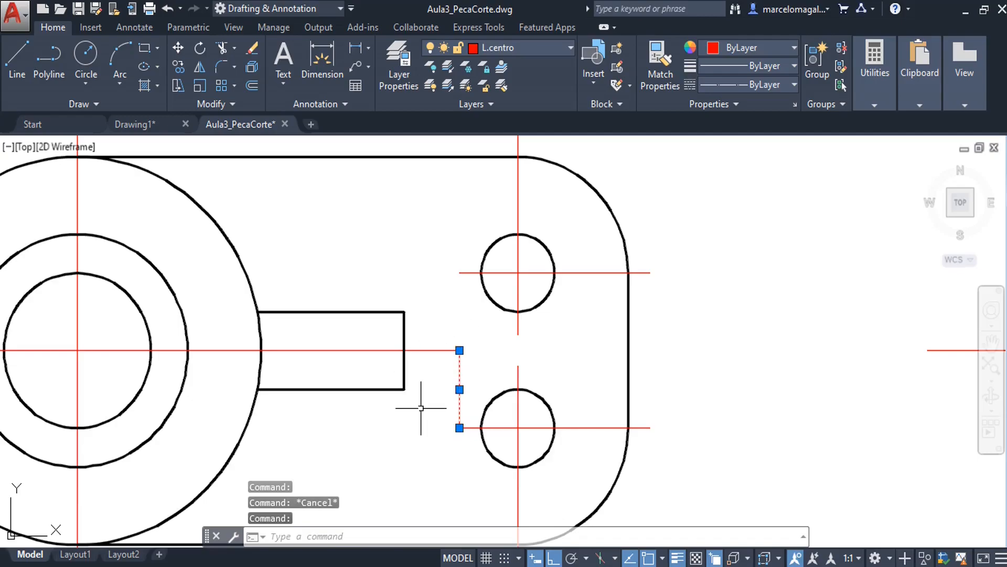
{"action": "key", "text": "Escape"}
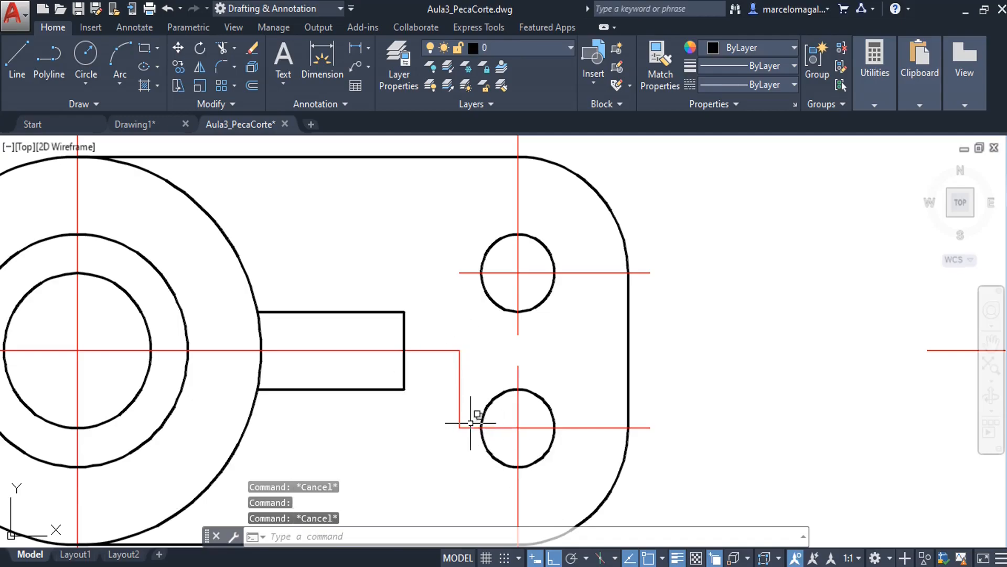
Measure the gap between the section line's lower corner and the left edge of the lower small hole.
{"action": "scroll", "coordinate": [459, 417], "scroll_direction": "up", "scroll_amount": 2}
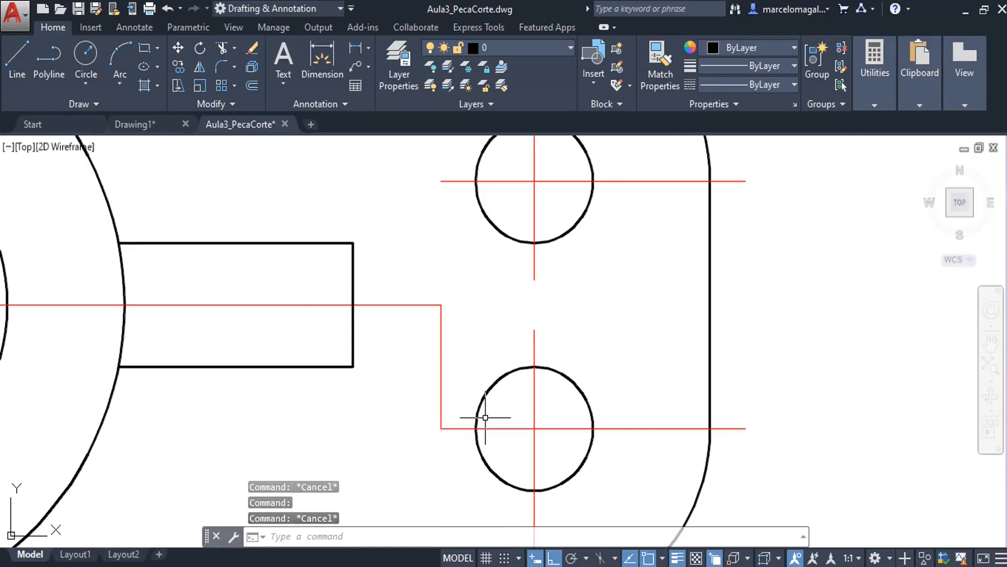
{"action": "type", "text": "di"}
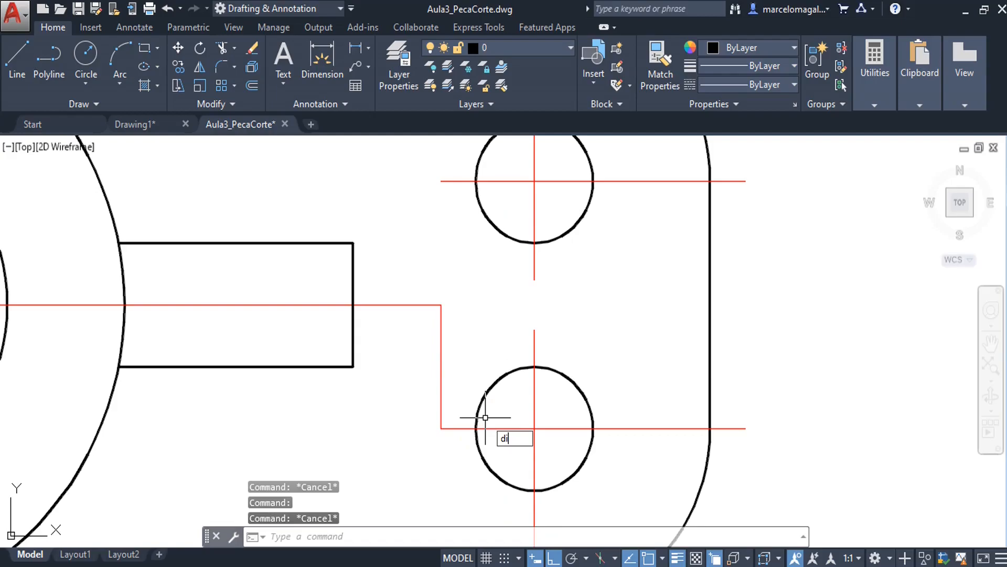
{"action": "key", "text": "Return"}
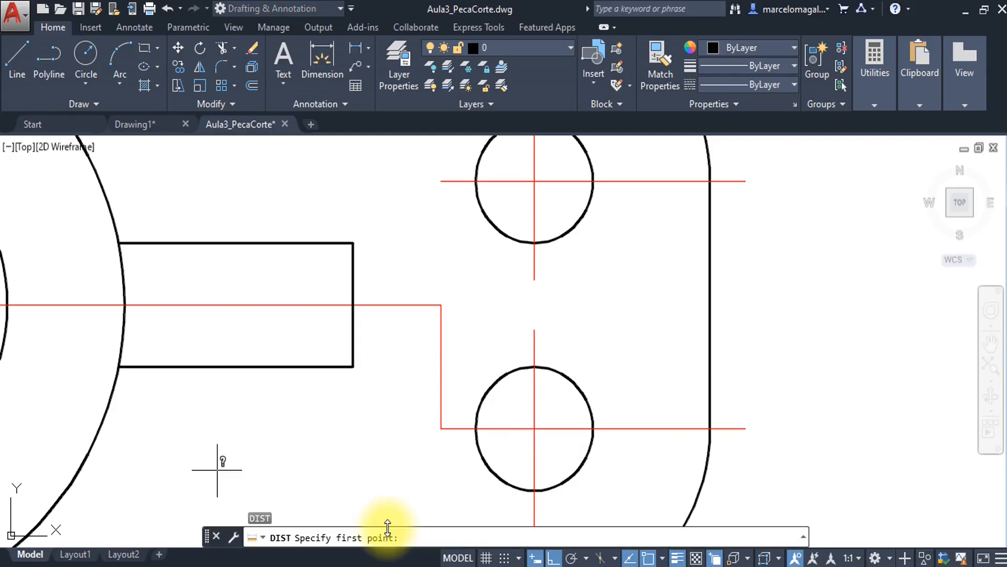
{"action": "left_click", "coordinate": [441, 428]}
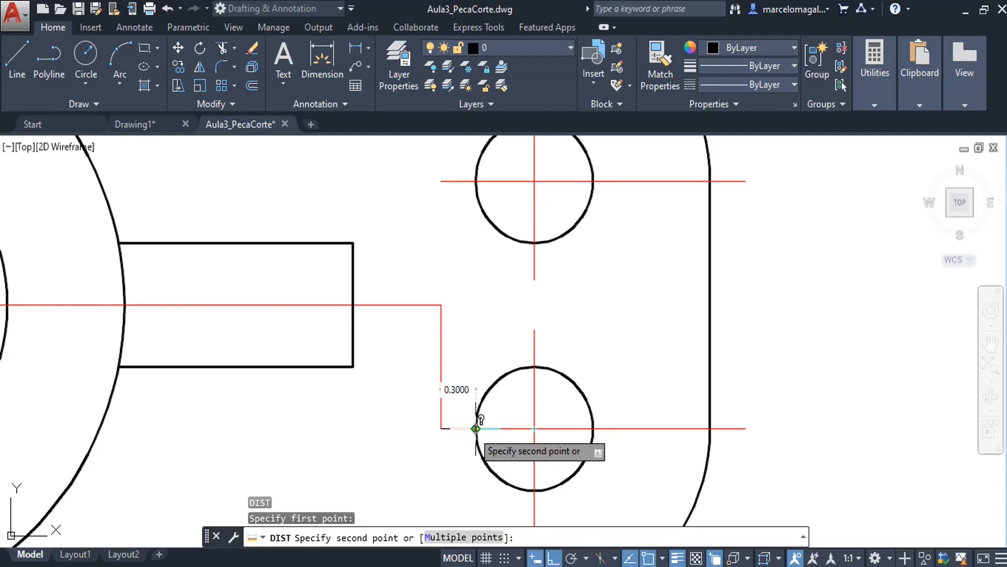
{"action": "key", "text": "Escape"}
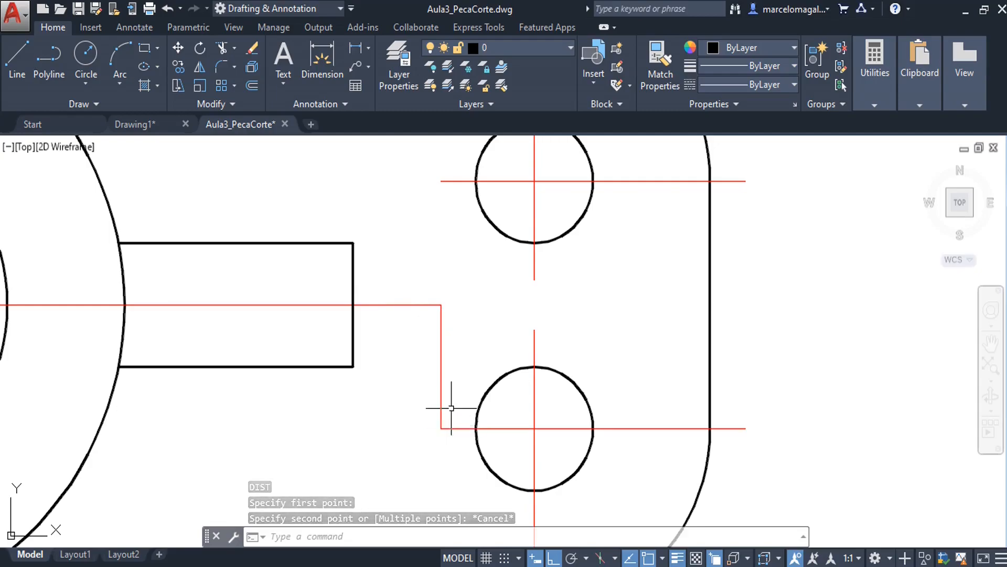
Offset the section line's three segments by 0.3: the long horizontal one downward, the vertical one to the left and the lower horizontal one upward.
{"action": "middle_click_drag", "start_coordinate": [453, 407], "coordinate": [435, 404]}
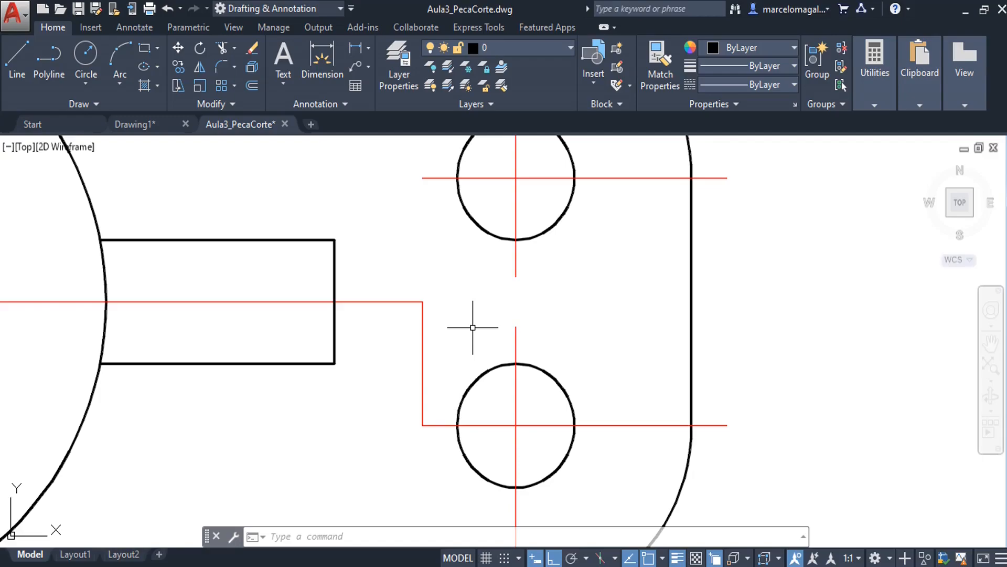
{"action": "type", "text": "O"}
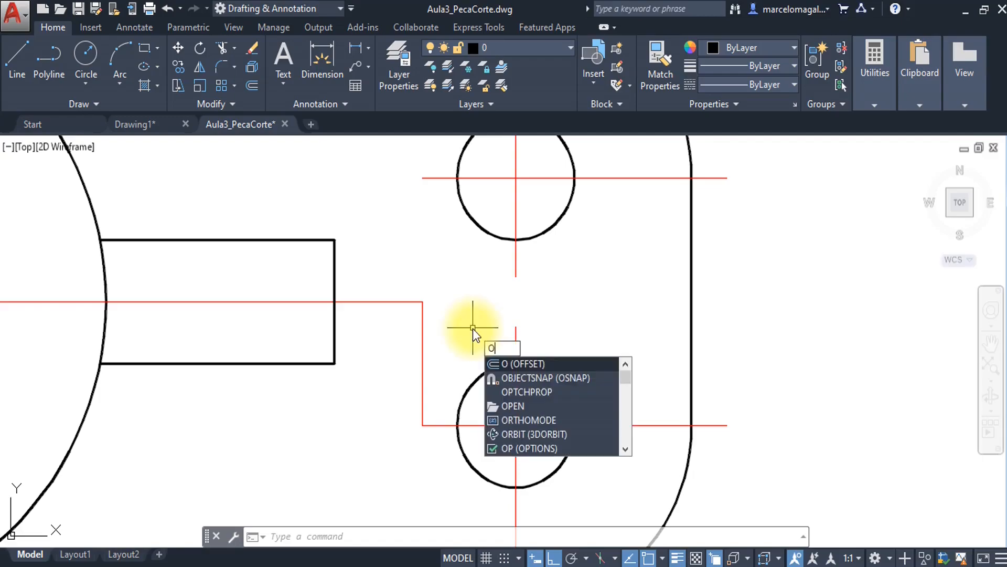
{"action": "key", "text": "Return"}
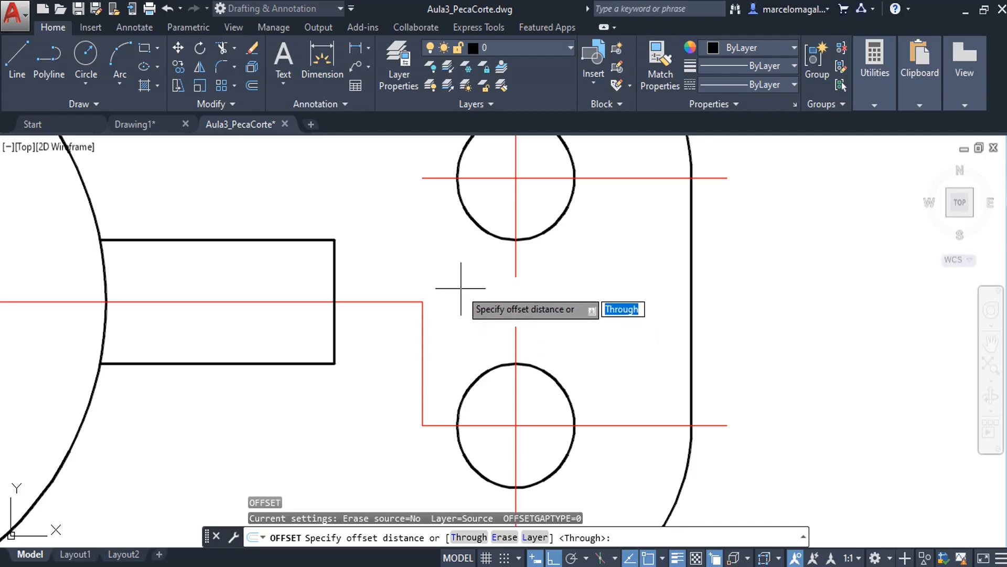
{"action": "type", "text": ".3"}
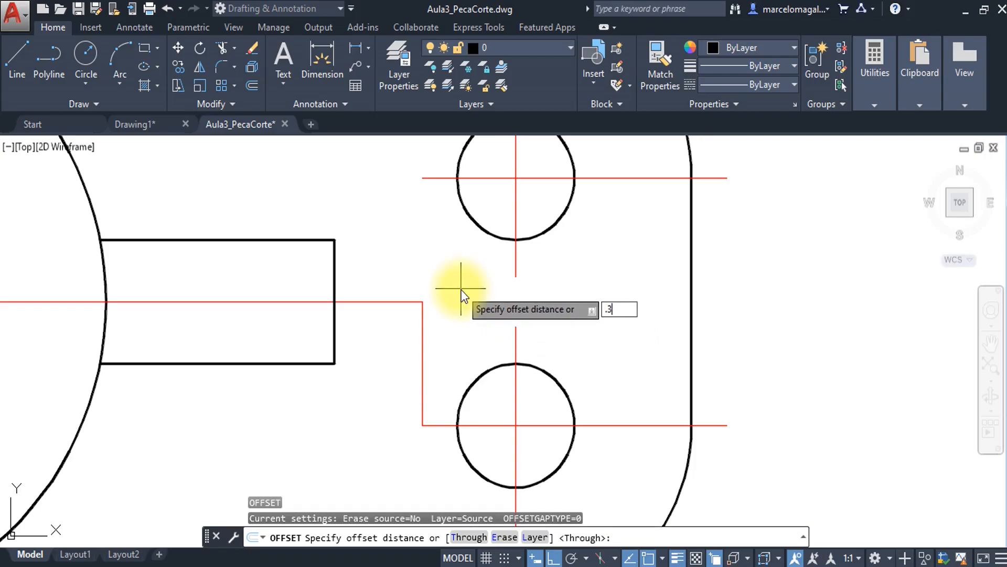
{"action": "key", "text": "Return"}
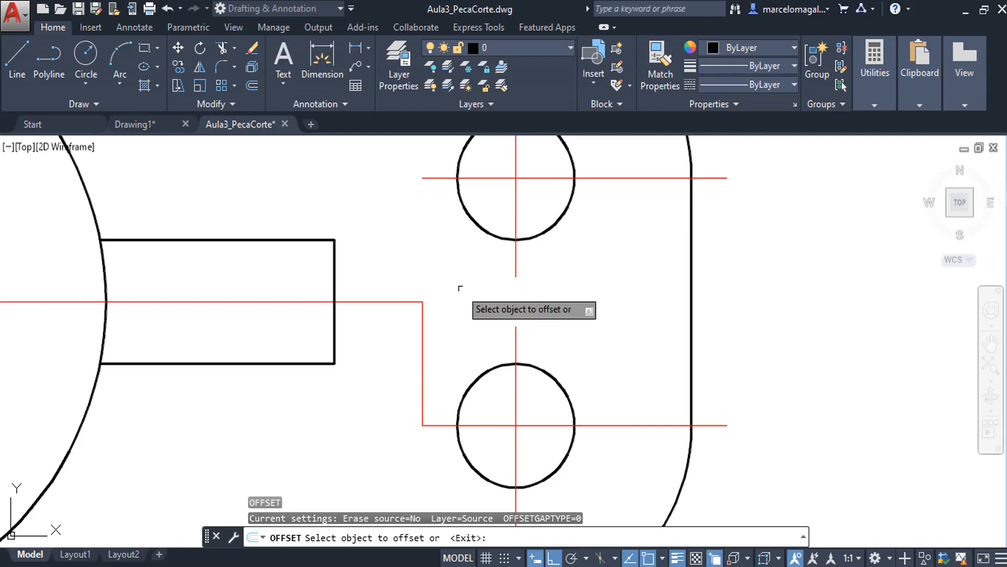
{"action": "left_click", "coordinate": [390, 301]}
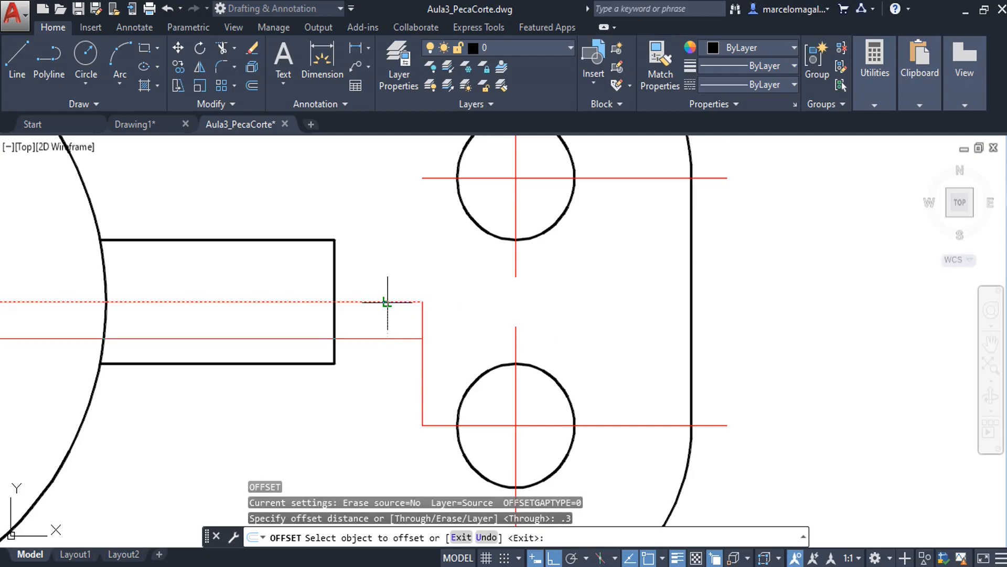
{"action": "left_click", "coordinate": [382, 352]}
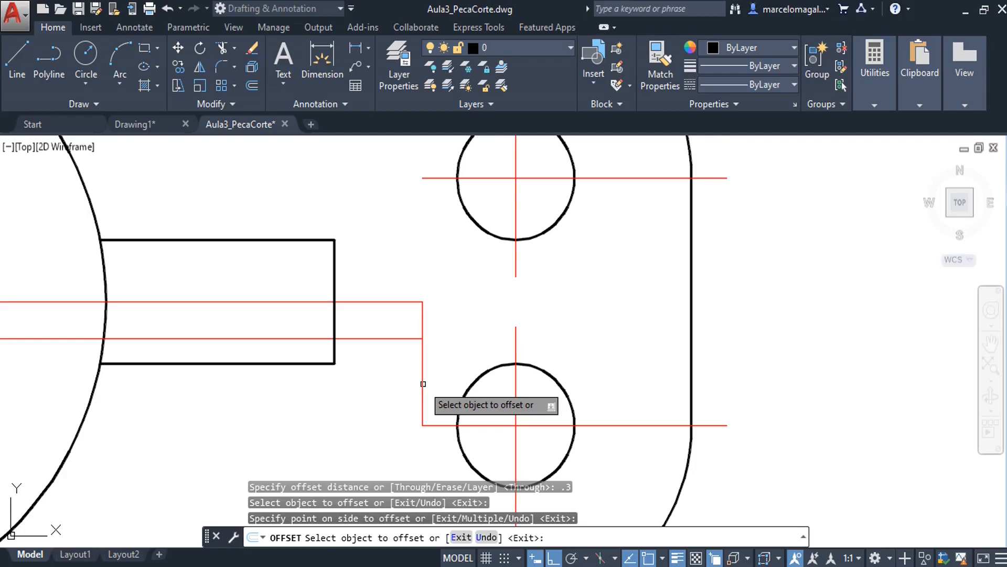
{"action": "left_click", "coordinate": [423, 384]}
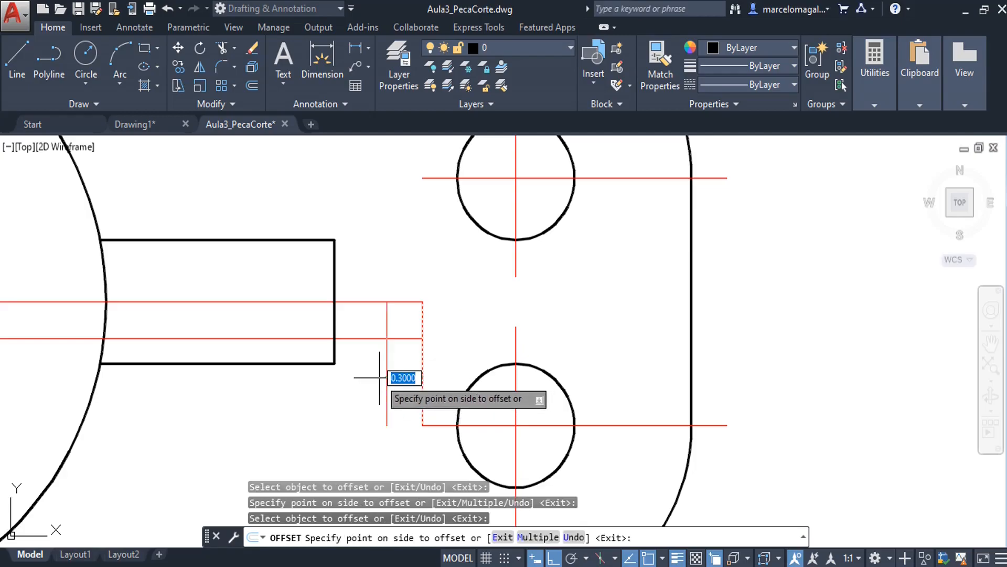
{"action": "left_click", "coordinate": [375, 376]}
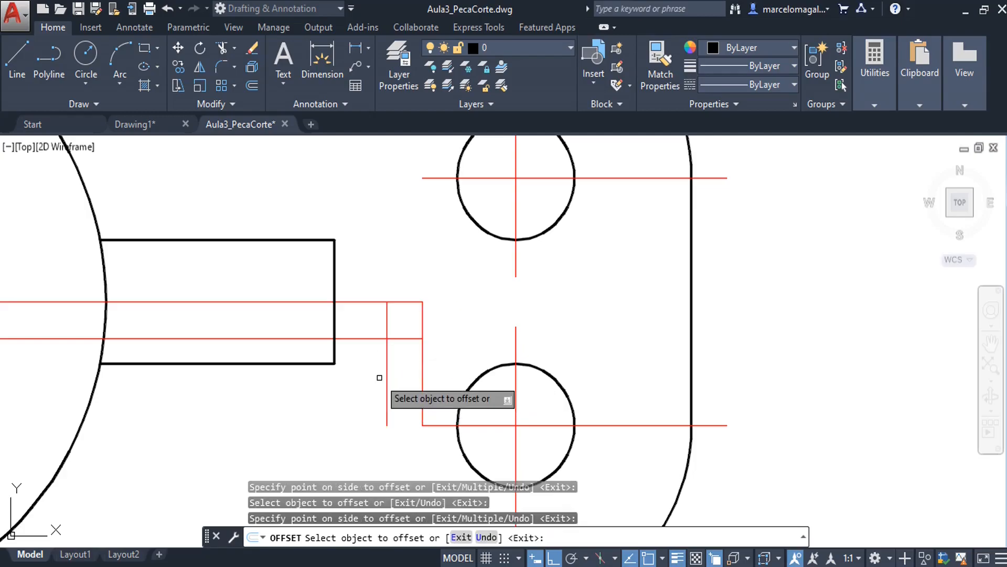
{"action": "left_click", "coordinate": [435, 424]}
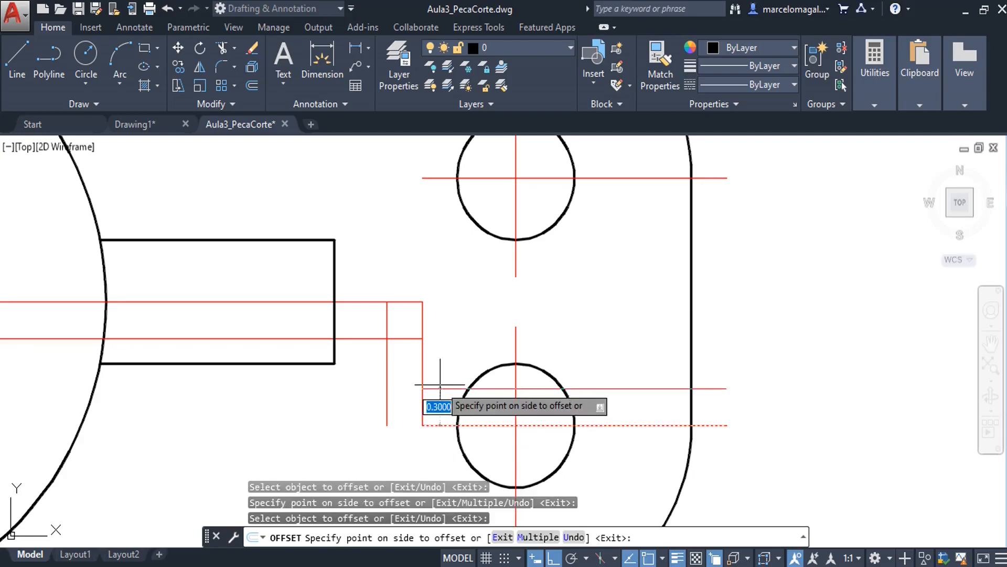
{"action": "left_click", "coordinate": [452, 353]}
{"action": "key", "text": "Escape"}
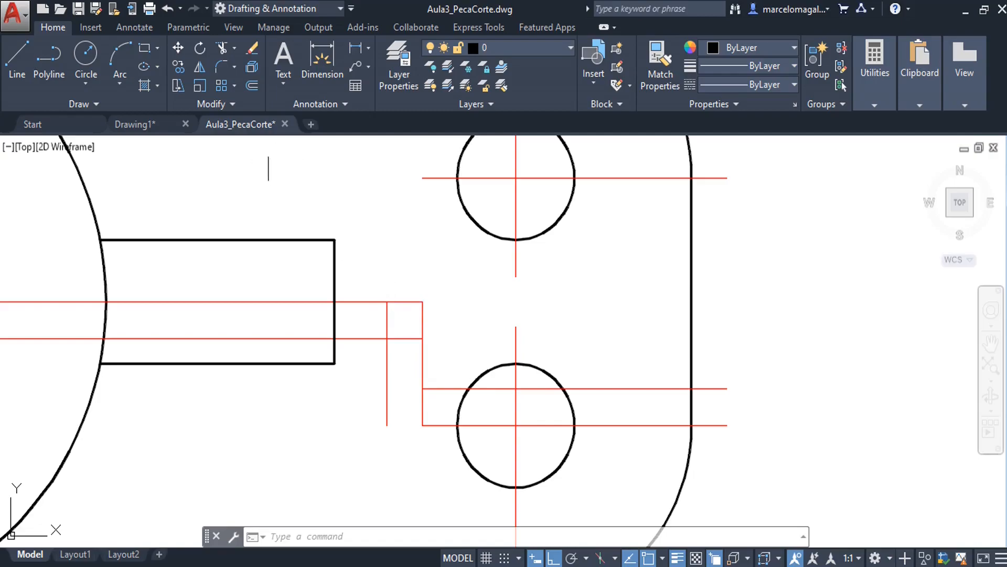
Break the long horizontal section line at its intersection with the offset vertical line, and check the two resulting pieces.
{"action": "left_click", "coordinate": [232, 105]}
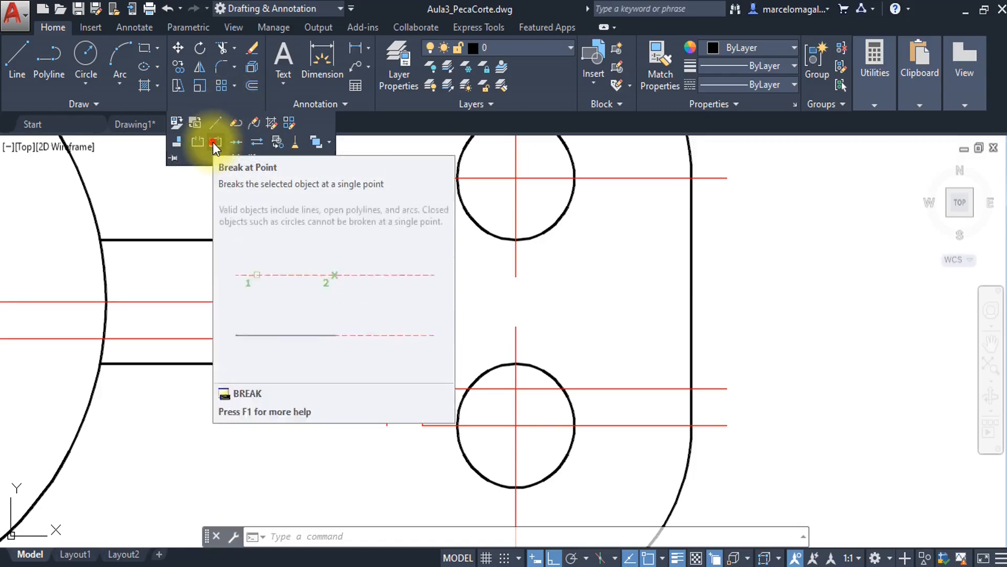
{"action": "left_click", "coordinate": [215, 141]}
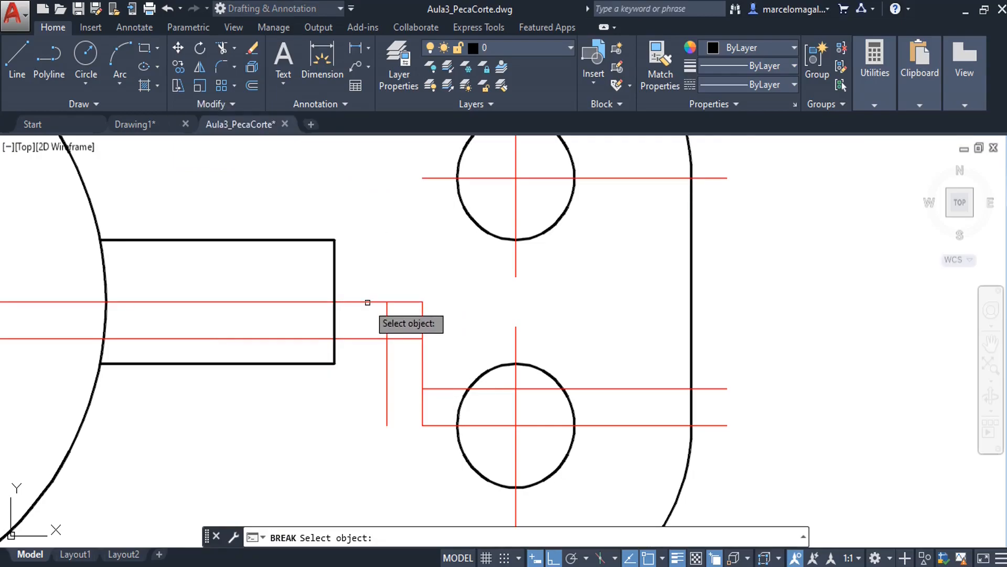
{"action": "left_click", "coordinate": [387, 302]}
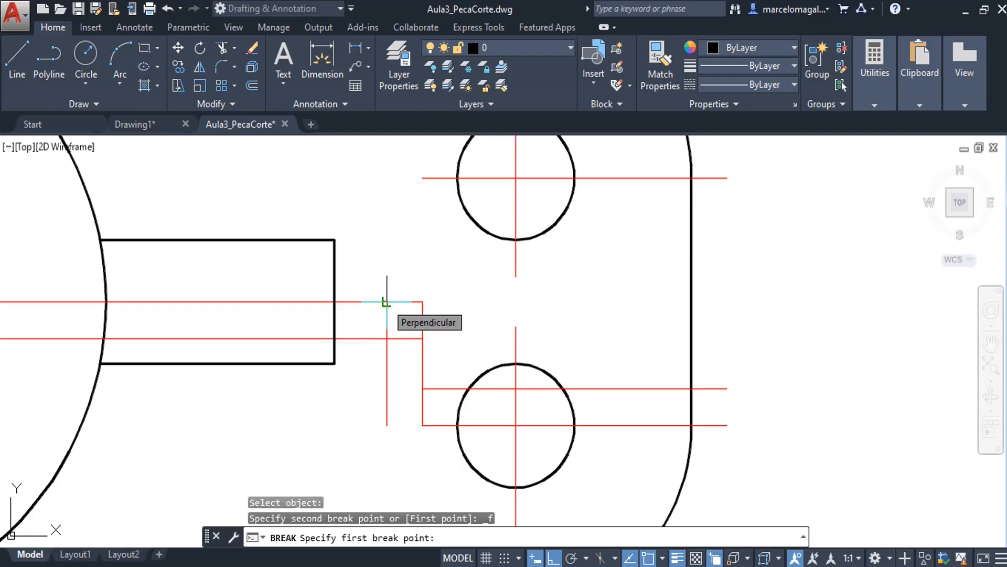
{"action": "left_click", "coordinate": [386, 302]}
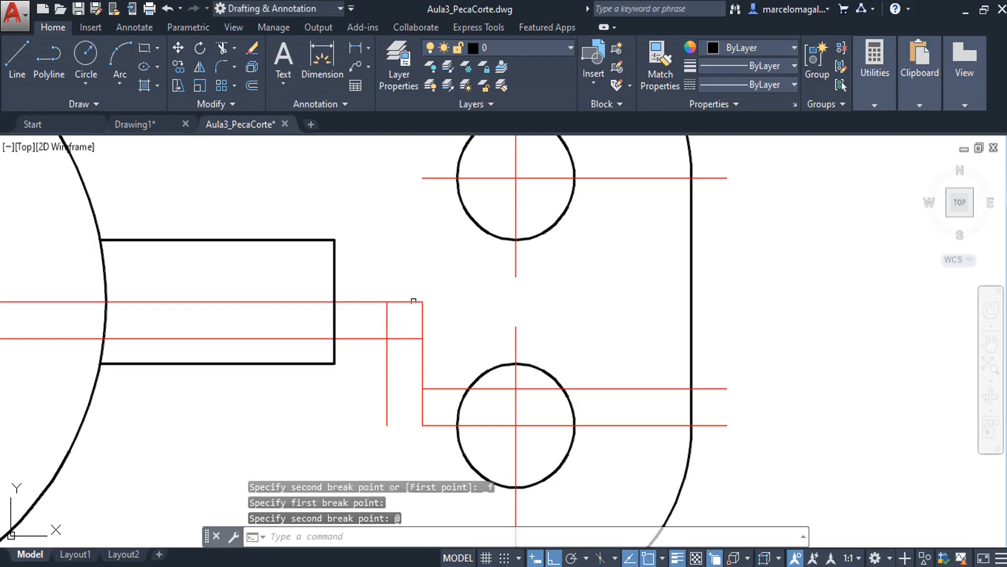
{"action": "left_click", "coordinate": [405, 302]}
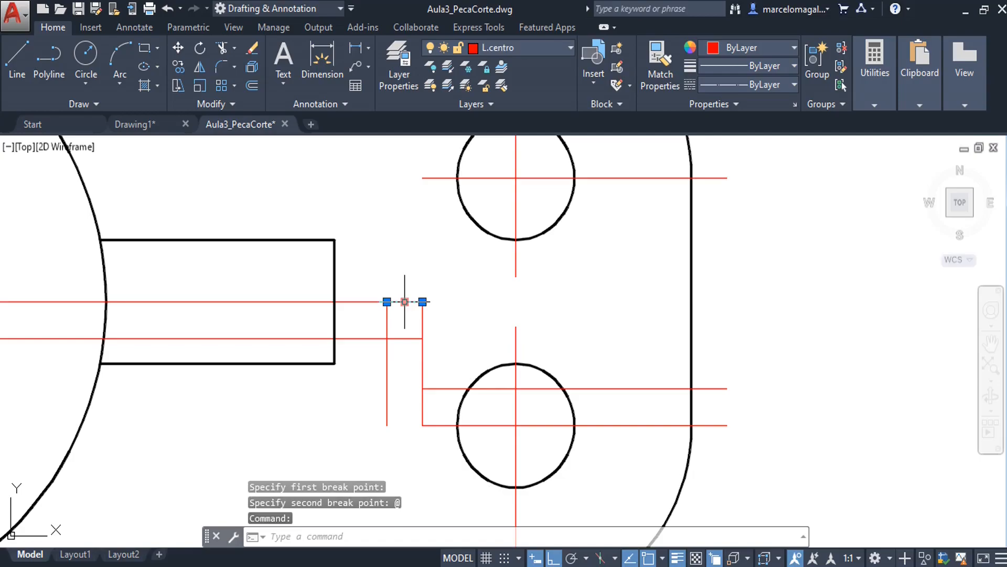
{"action": "key", "text": "Escape"}
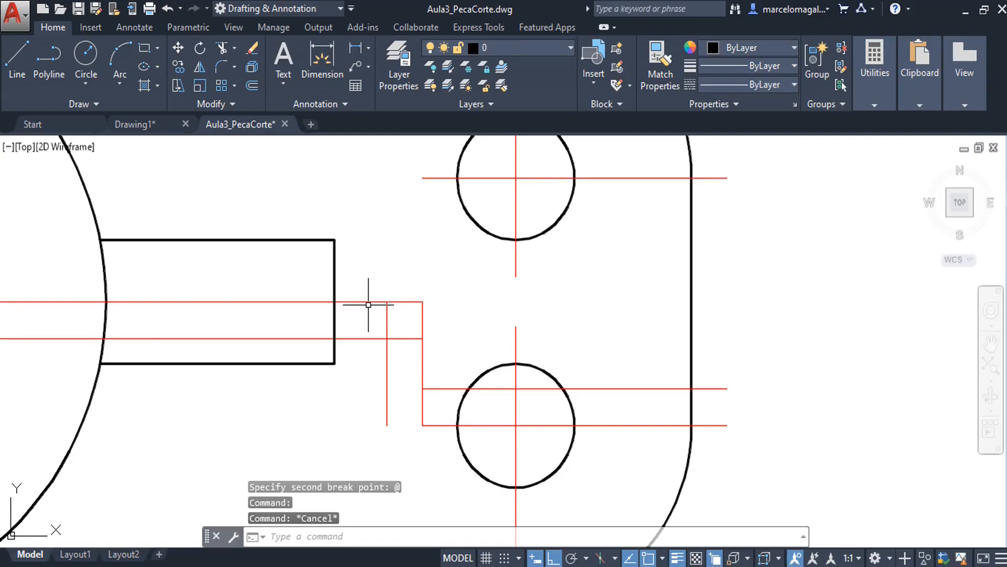
{"action": "left_click", "coordinate": [365, 302]}
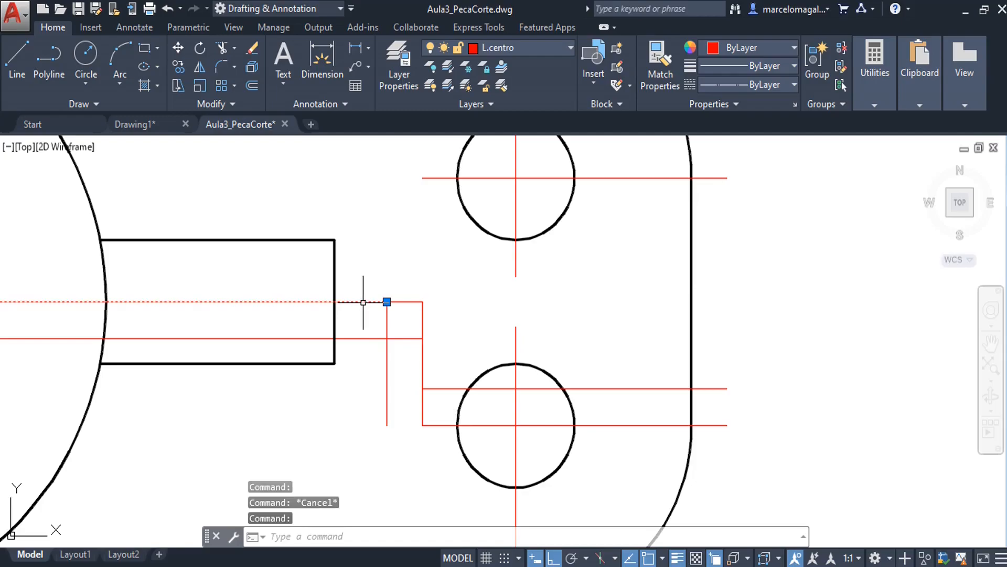
Break the vertical section line at its intersection with the upper offset horizontal line, and check the resulting upper piece.
{"action": "key", "text": "Escape"}
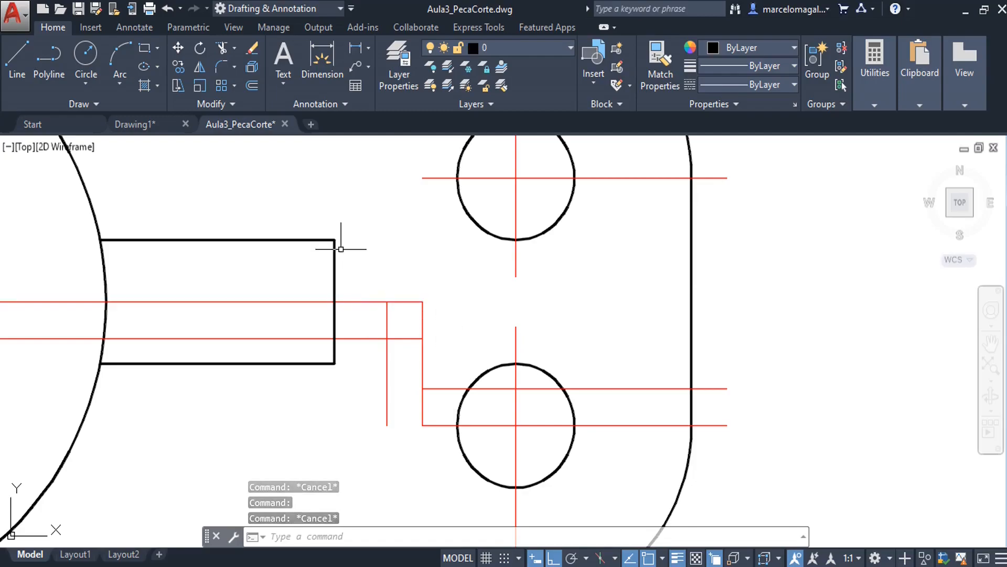
{"action": "left_click", "coordinate": [236, 105]}
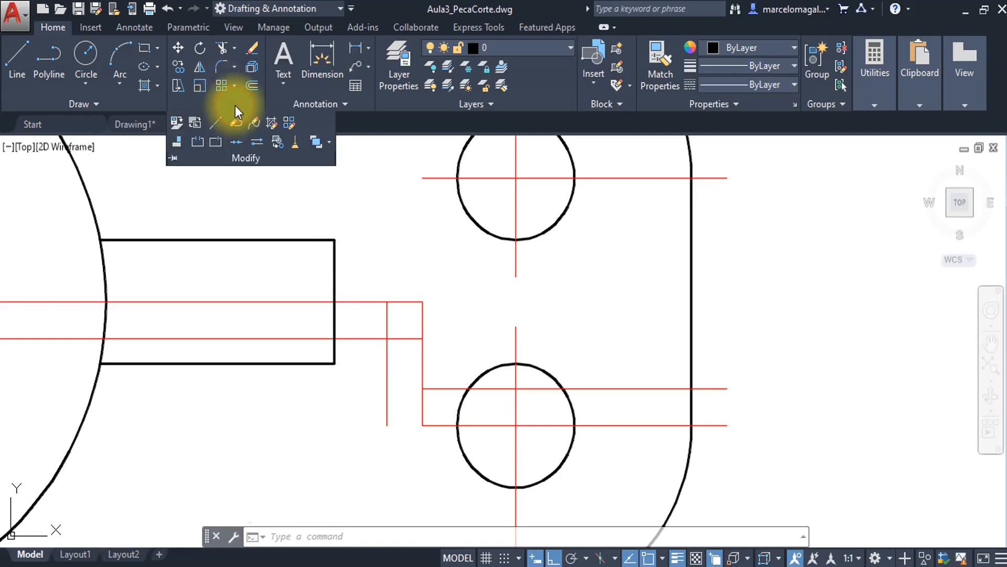
{"action": "left_click", "coordinate": [217, 143]}
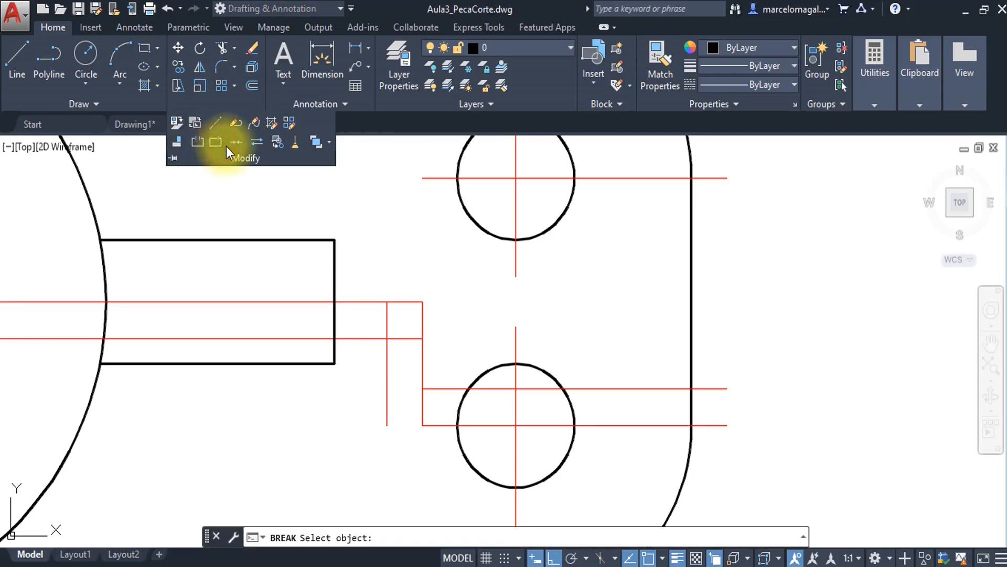
{"action": "left_click", "coordinate": [424, 356]}
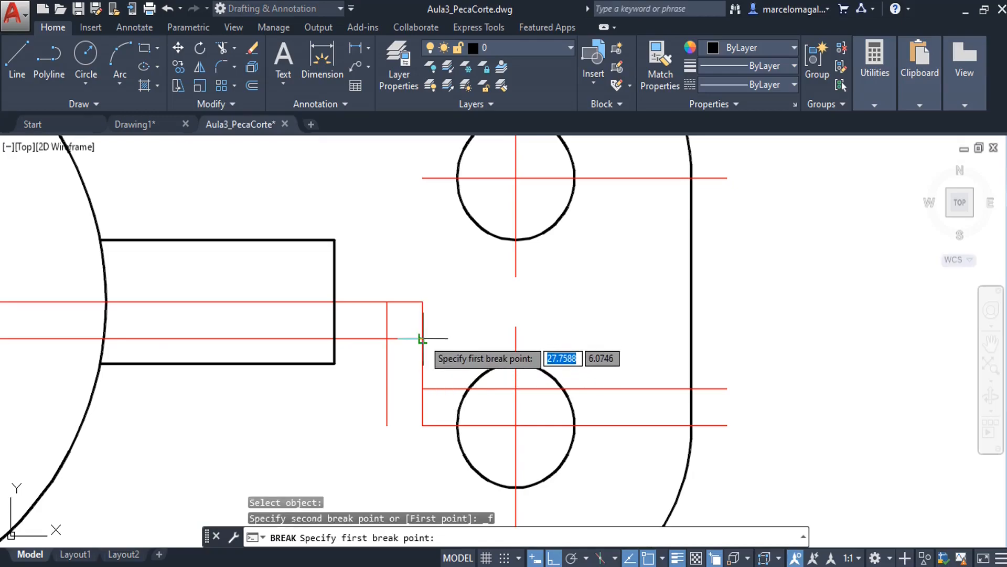
{"action": "left_click", "coordinate": [423, 338]}
{"action": "type", "text": "@"}
{"action": "key", "text": "Return"}
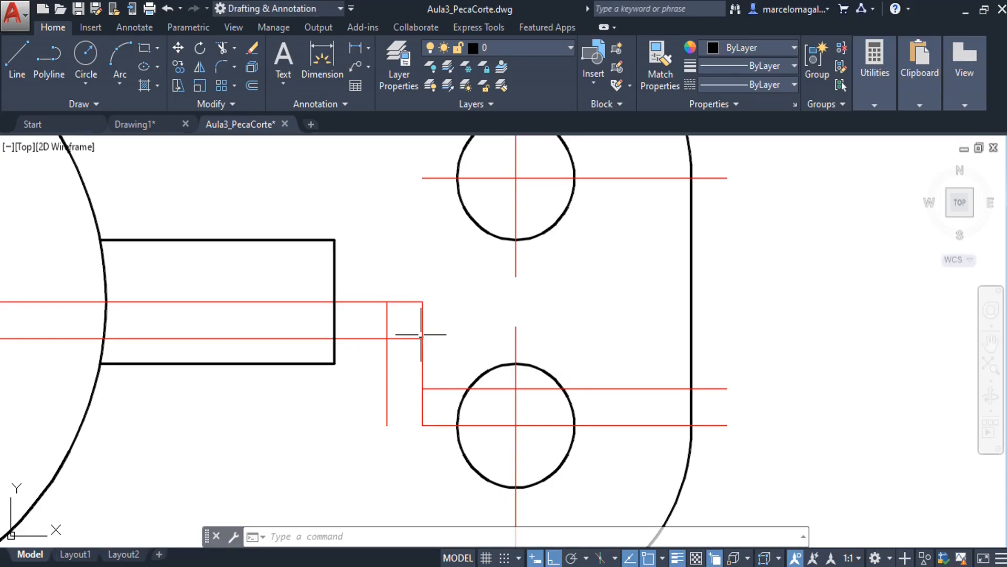
{"action": "left_click", "coordinate": [424, 327]}
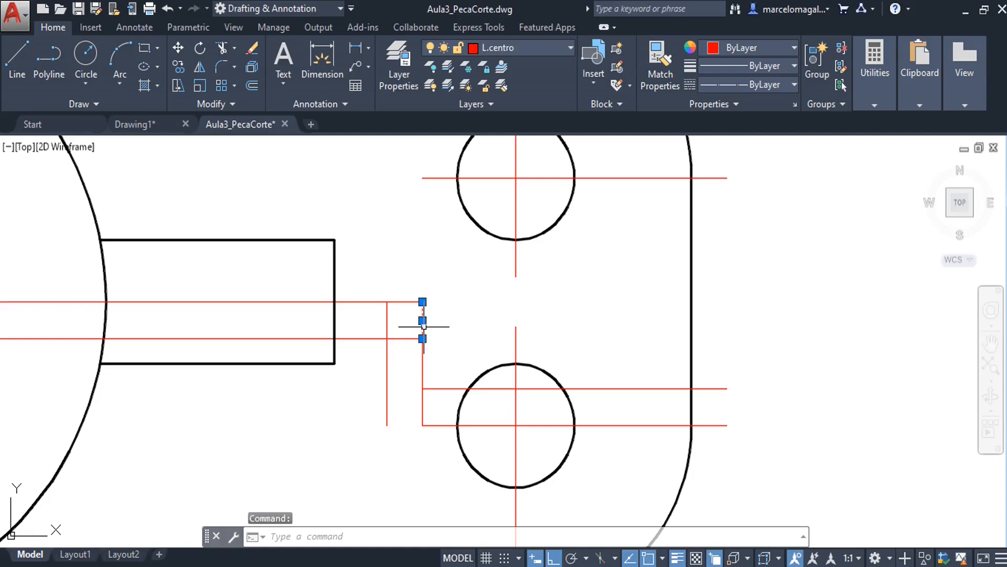
{"action": "key", "text": "Escape"}
{"action": "left_click", "coordinate": [404, 302]}
{"action": "key", "text": "Escape"}
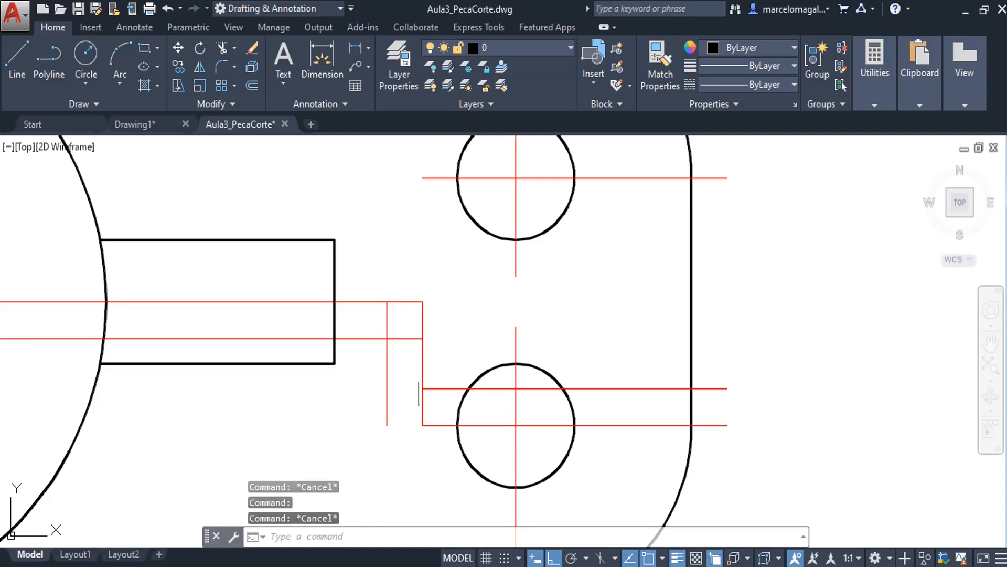
Break the rest of the vertical section line where the lower offset horizontal line meets it, and check the pieces at both corners.
{"action": "left_click", "coordinate": [230, 104]}
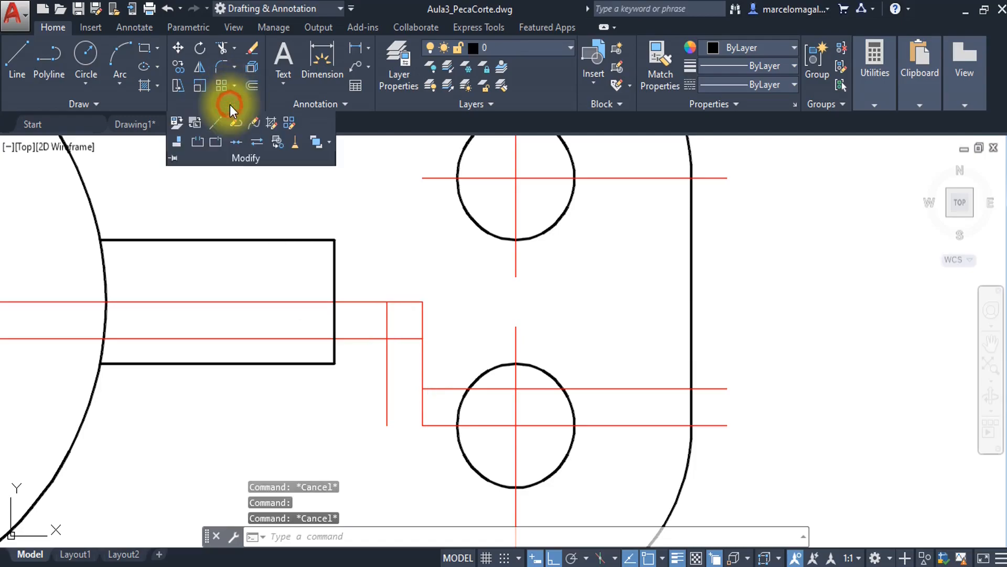
{"action": "left_click", "coordinate": [220, 144]}
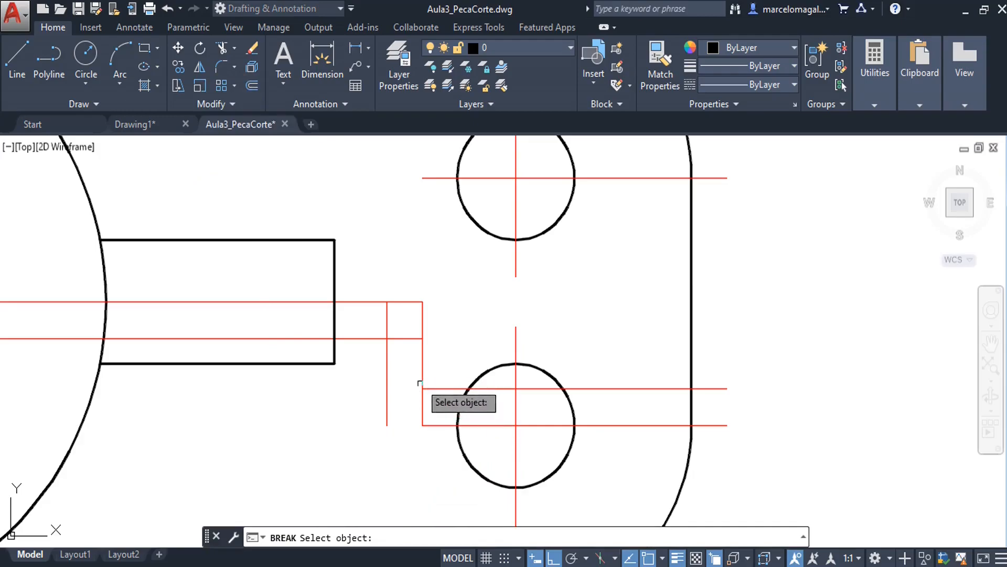
{"action": "left_click", "coordinate": [423, 360]}
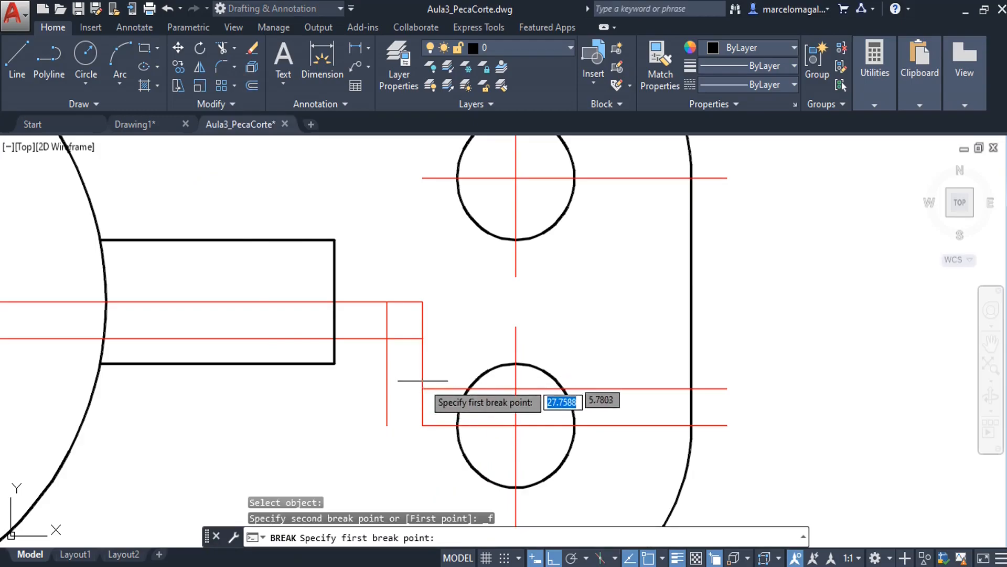
{"action": "left_click", "coordinate": [422, 388]}
{"action": "type", "text": "@"}
{"action": "key", "text": "Return"}
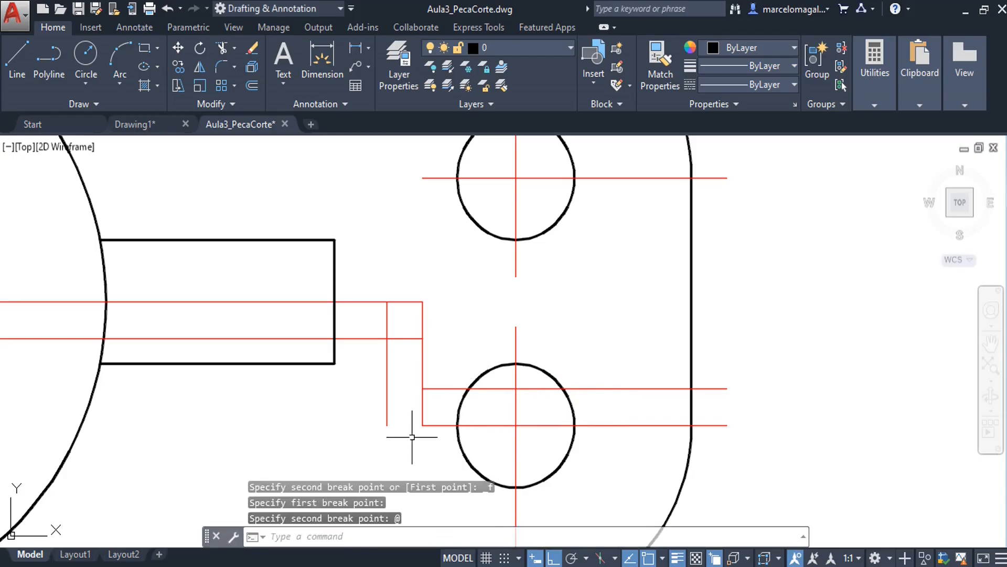
{"action": "left_click", "coordinate": [422, 407]}
{"action": "key", "text": "Escape"}
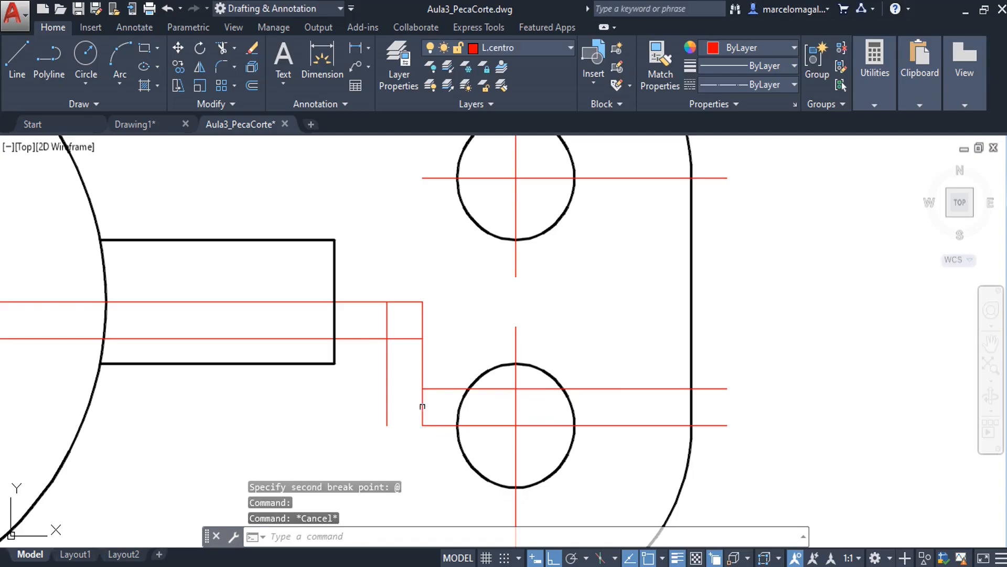
{"action": "left_click", "coordinate": [424, 325]}
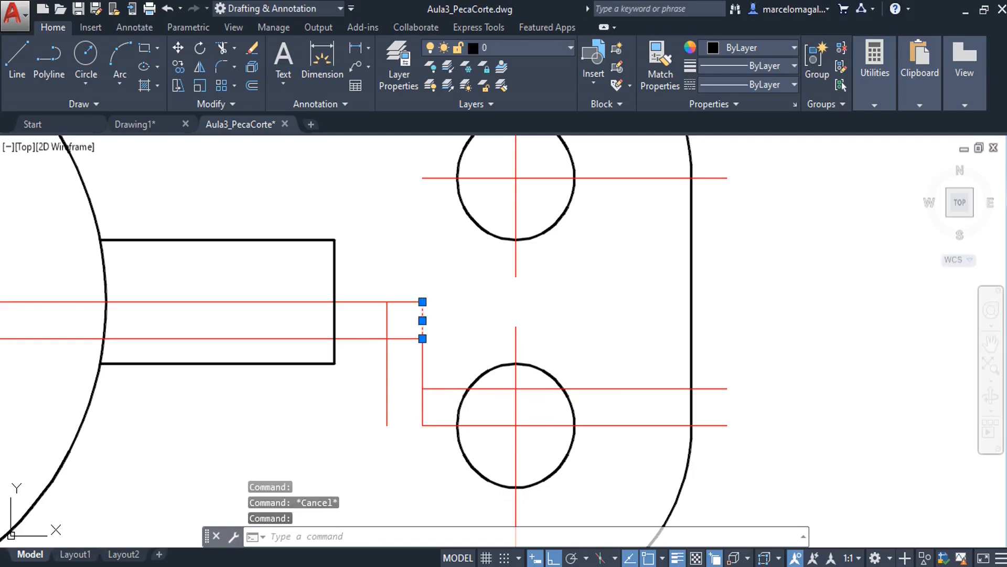
{"action": "key", "text": "Escape"}
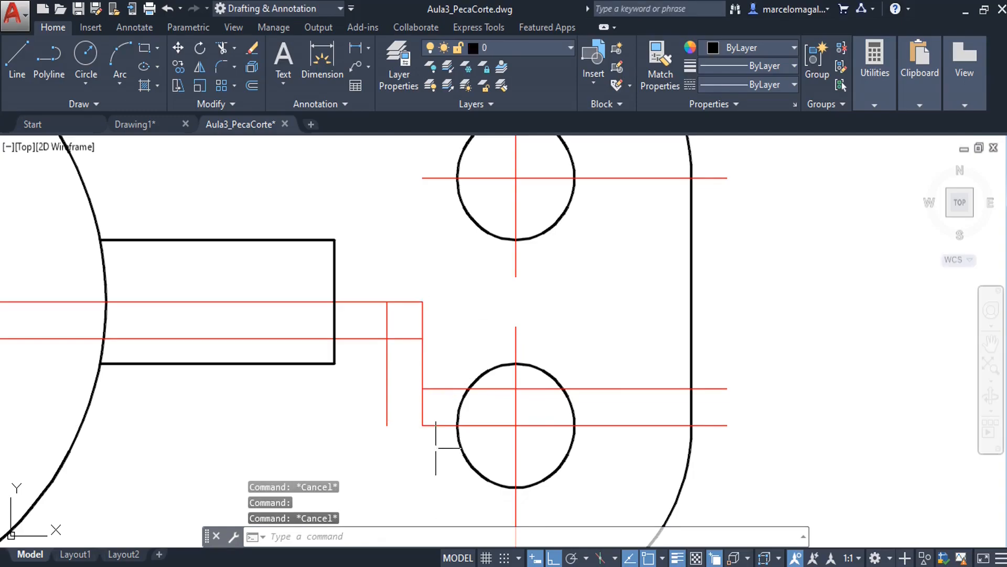
Break the lower horizontal section line at the left edge of the lower small hole, and check the short piece.
{"action": "left_click", "coordinate": [428, 425]}
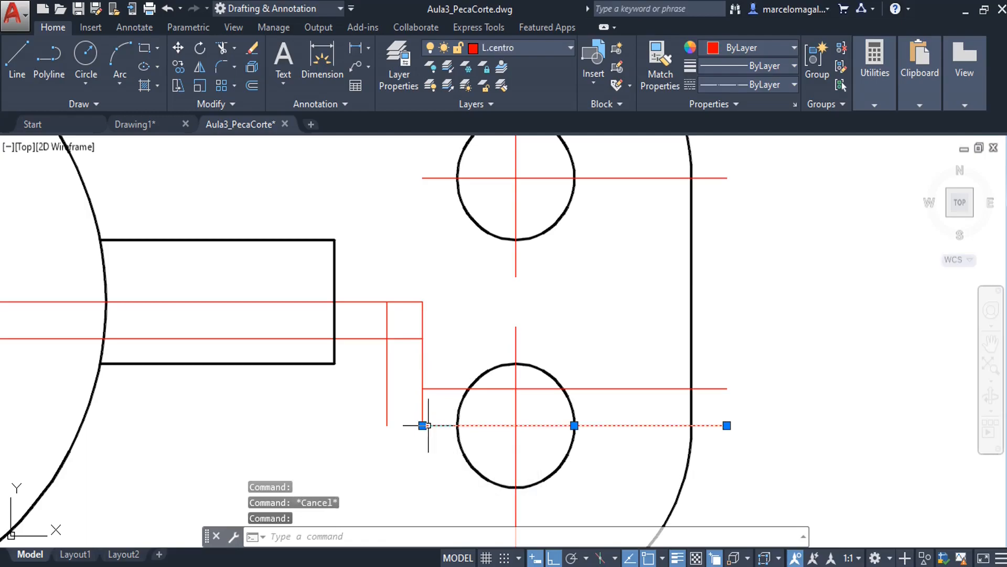
{"action": "key", "text": "Escape"}
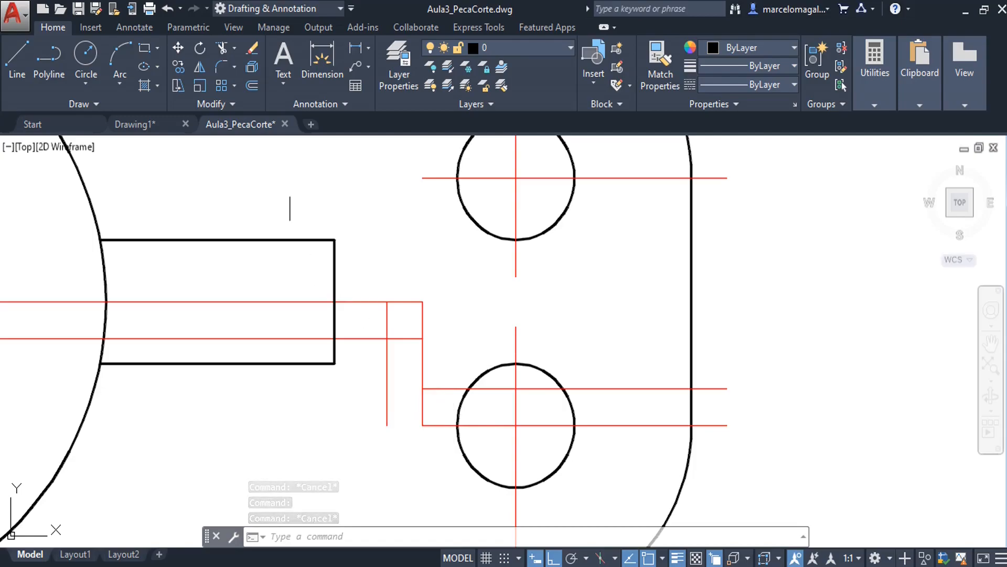
{"action": "left_click", "coordinate": [235, 104]}
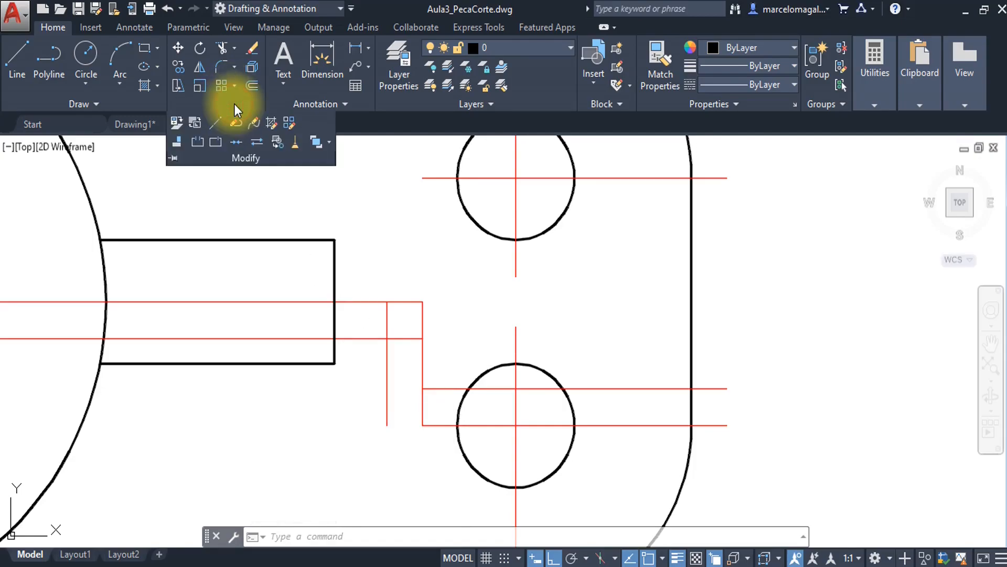
{"action": "left_click", "coordinate": [215, 143]}
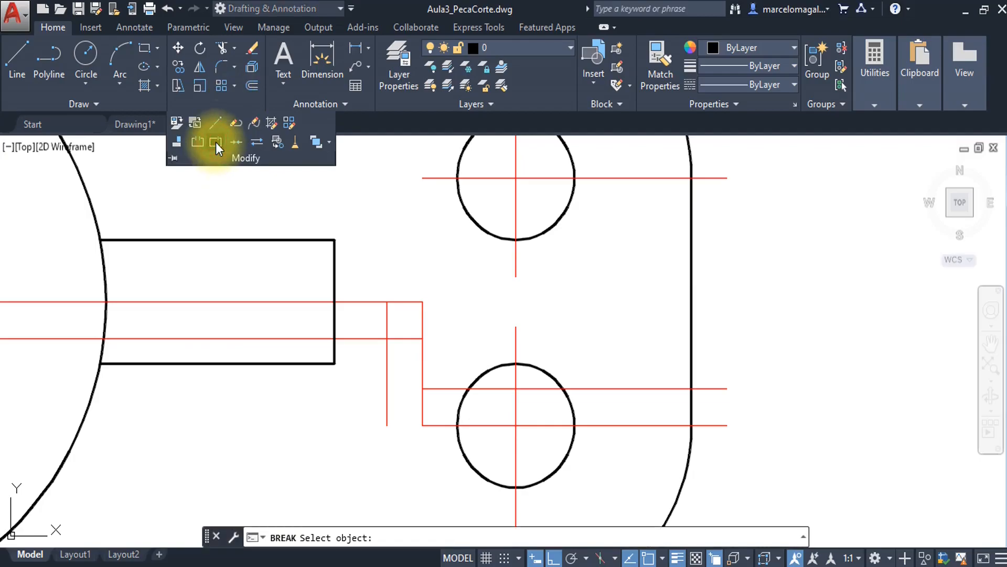
{"action": "left_click", "coordinate": [433, 424]}
{"action": "left_click", "coordinate": [449, 424]}
{"action": "type", "text": "@"}
{"action": "key", "text": "Return"}
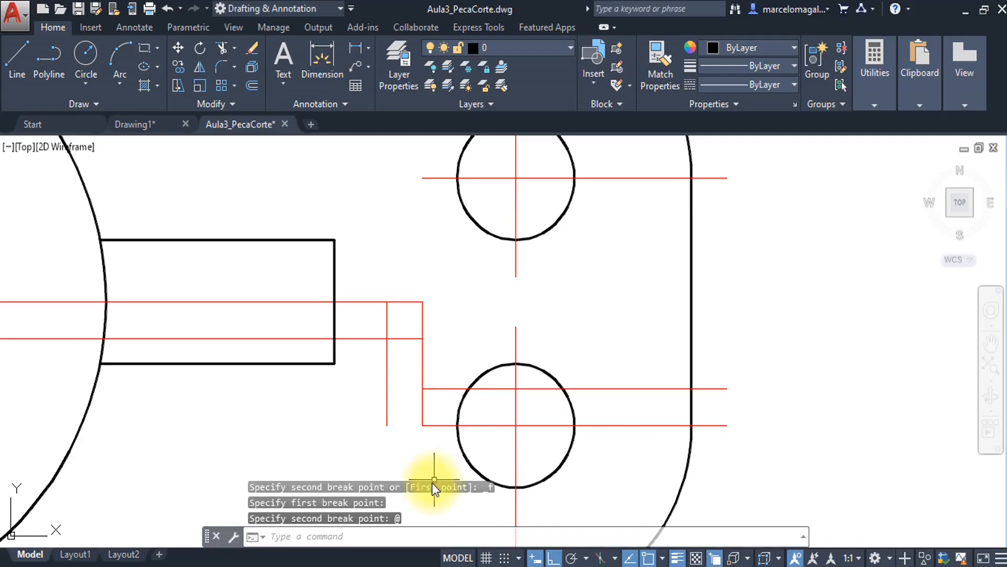
{"action": "left_click", "coordinate": [439, 425]}
{"action": "key", "text": "Escape"}
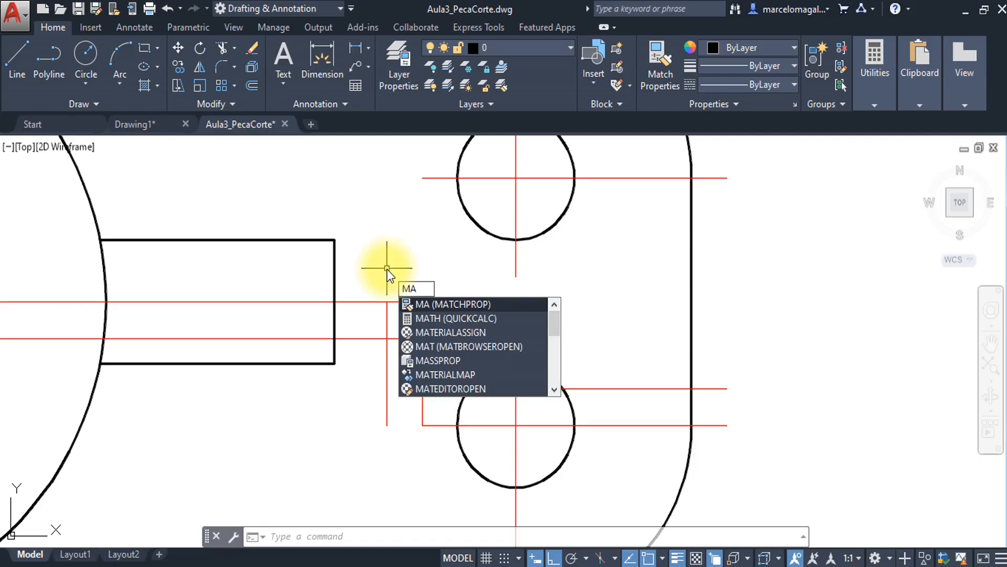
Match the four short corner pieces of the section line to the properties of the rectangle's thick black right edge.
{"action": "key", "text": "Return"}
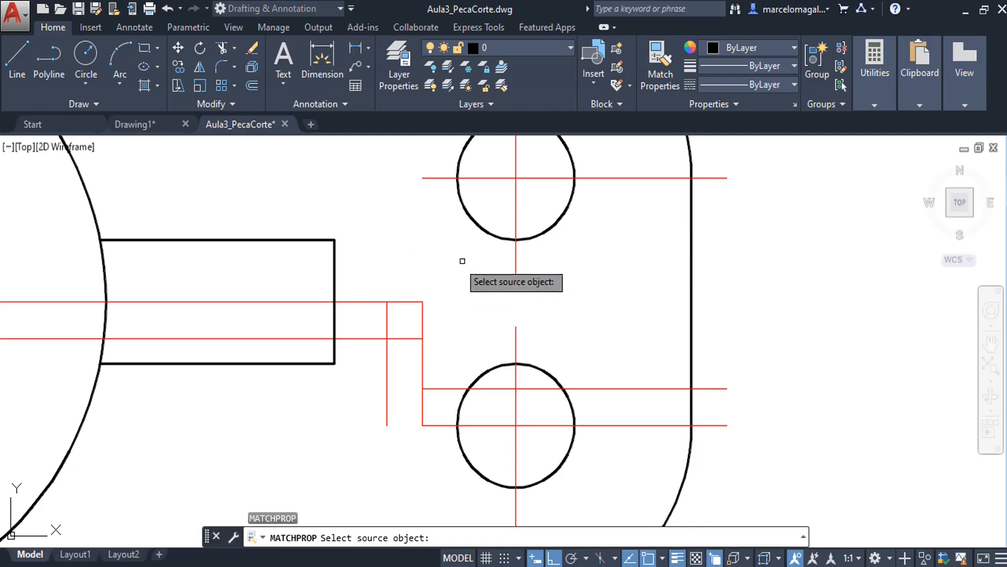
{"action": "left_click", "coordinate": [333, 266]}
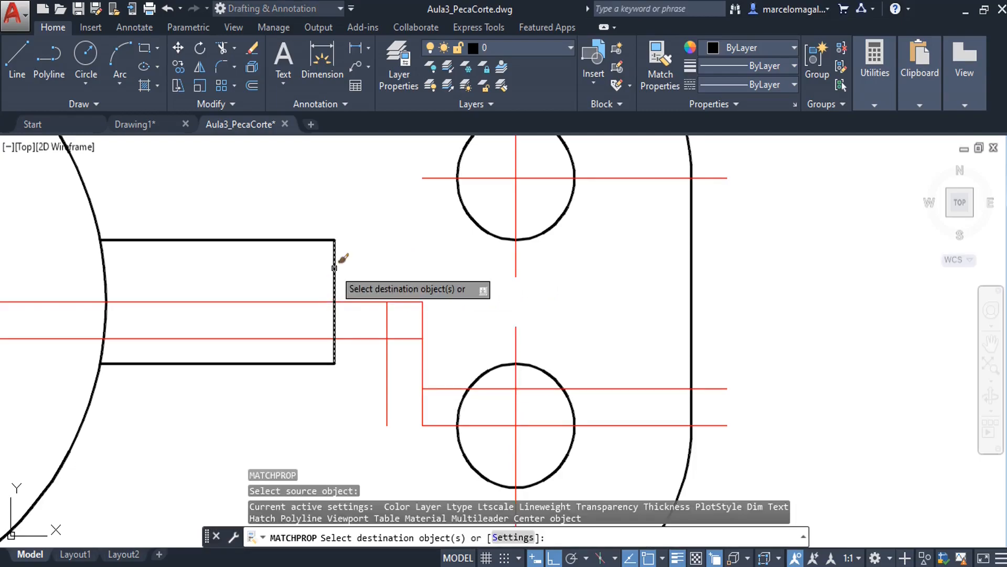
{"action": "left_click", "coordinate": [409, 301]}
{"action": "left_click", "coordinate": [422, 319]}
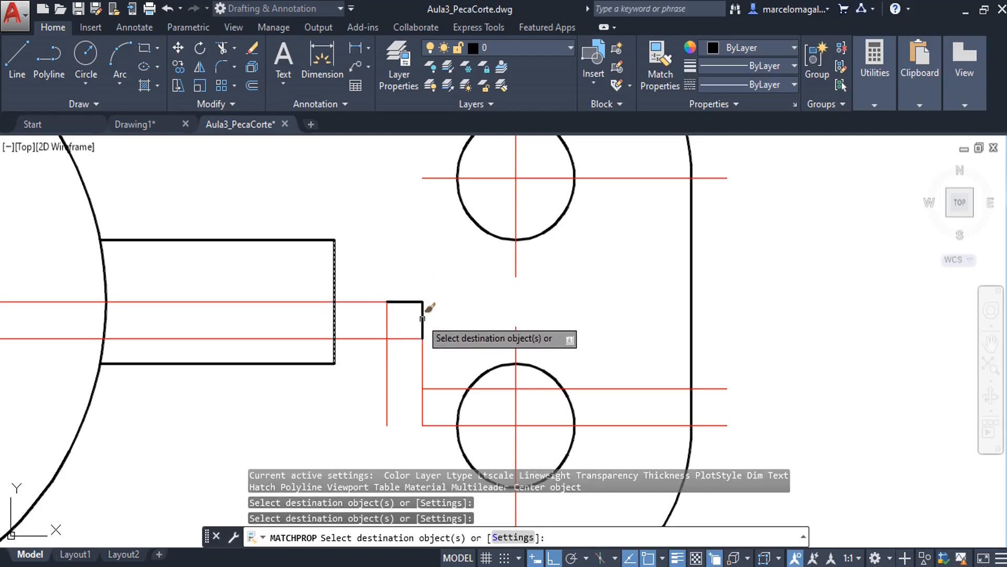
{"action": "left_click", "coordinate": [422, 405]}
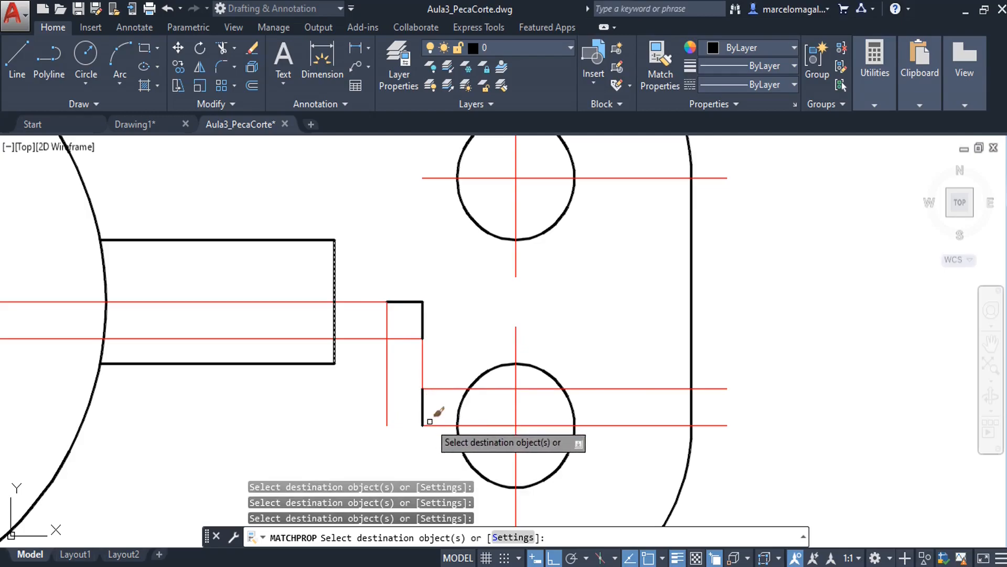
{"action": "left_click", "coordinate": [438, 425]}
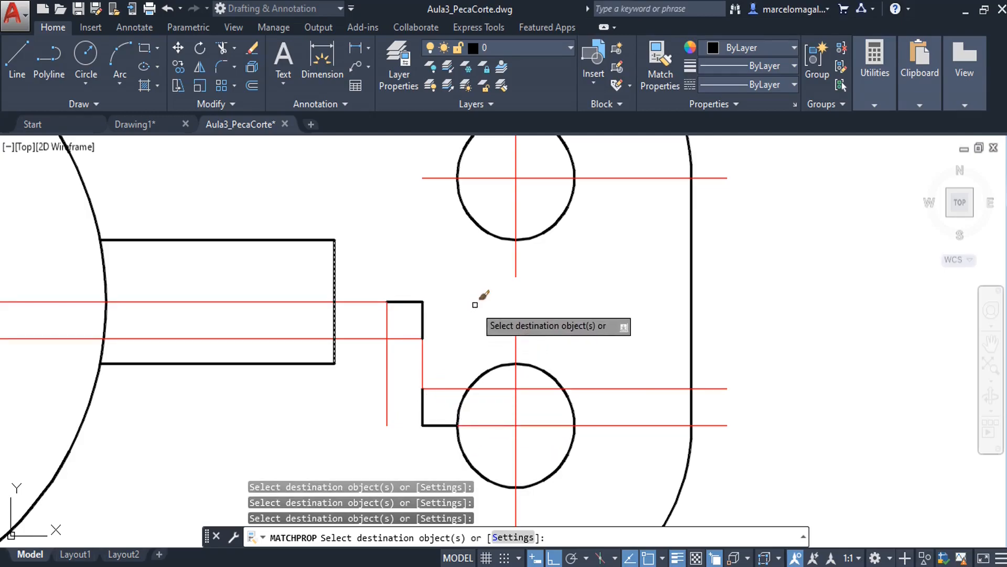
{"action": "key", "text": "Escape"}
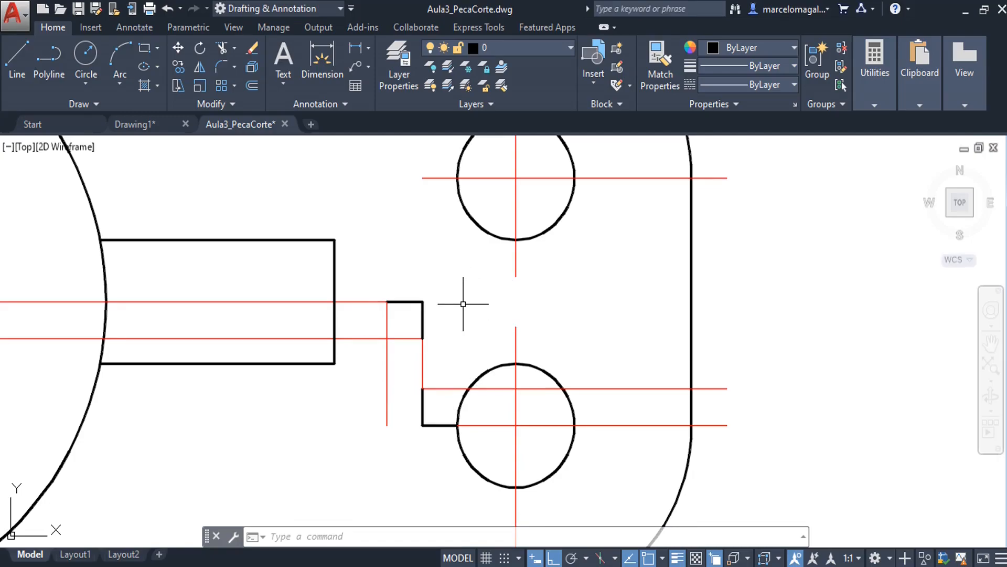
Erase the three offset guide lines around the section line's corners.
{"action": "type", "text": "e"}
{"action": "key", "text": "Return"}
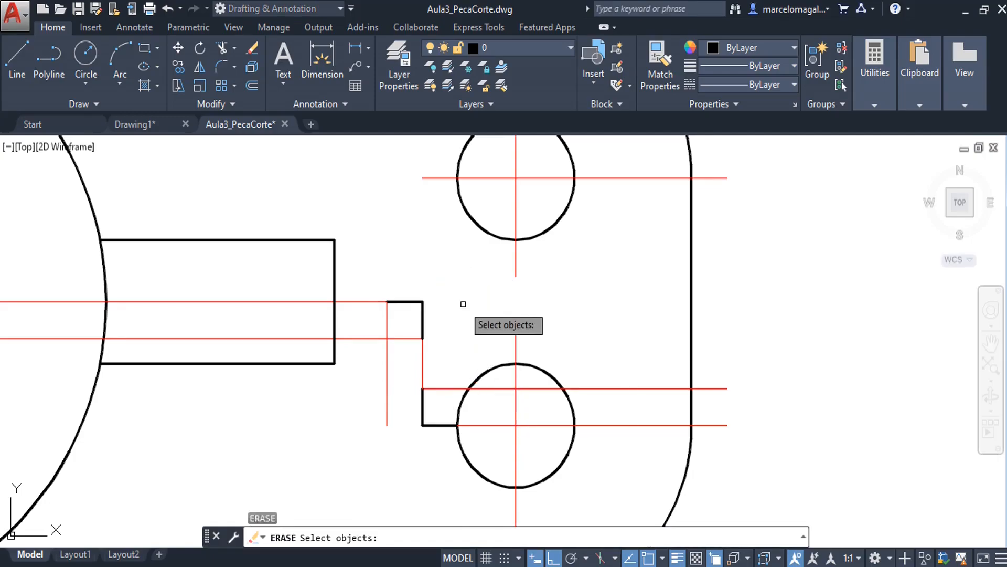
{"action": "left_click", "coordinate": [402, 321]}
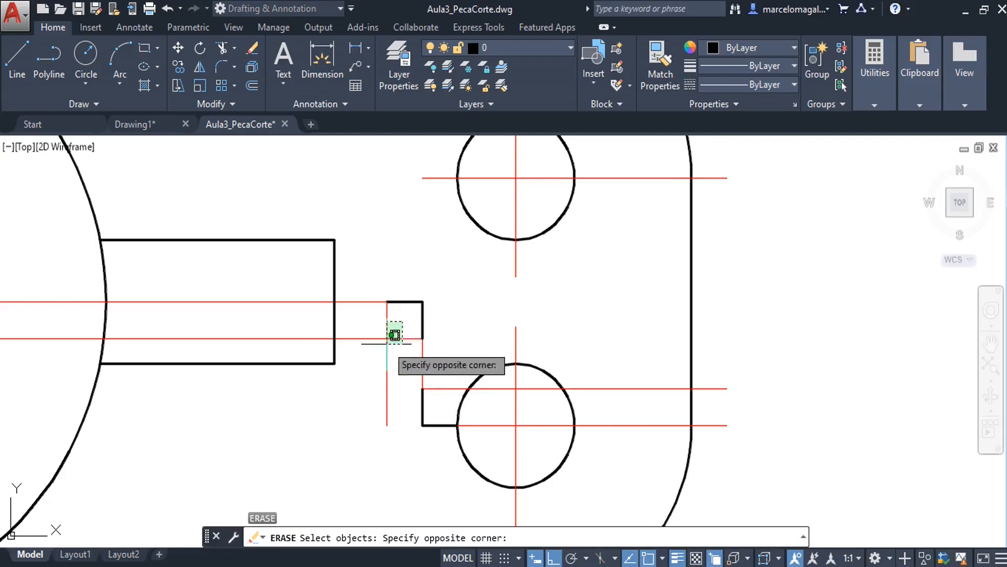
{"action": "left_click", "coordinate": [369, 371]}
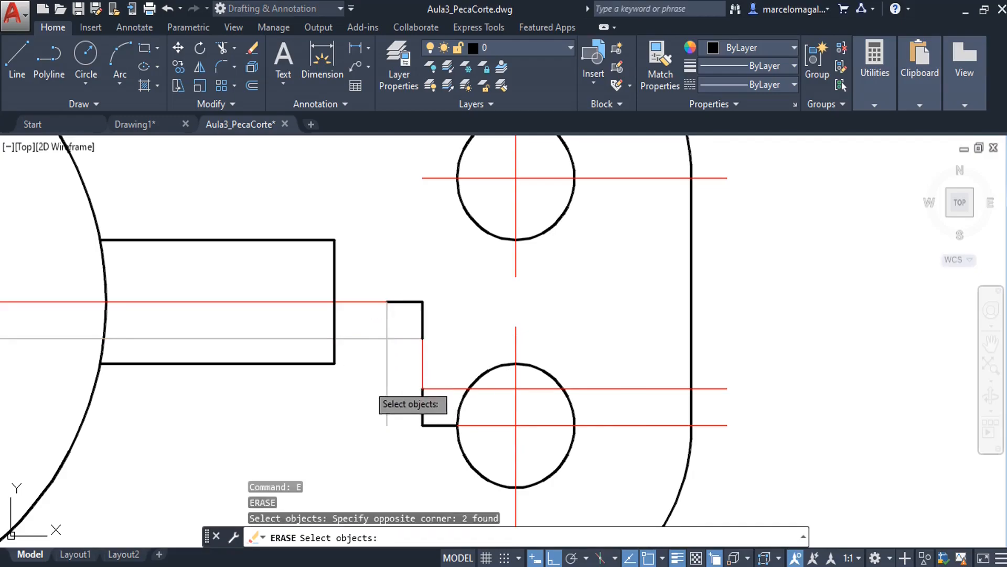
{"action": "left_click", "coordinate": [435, 388]}
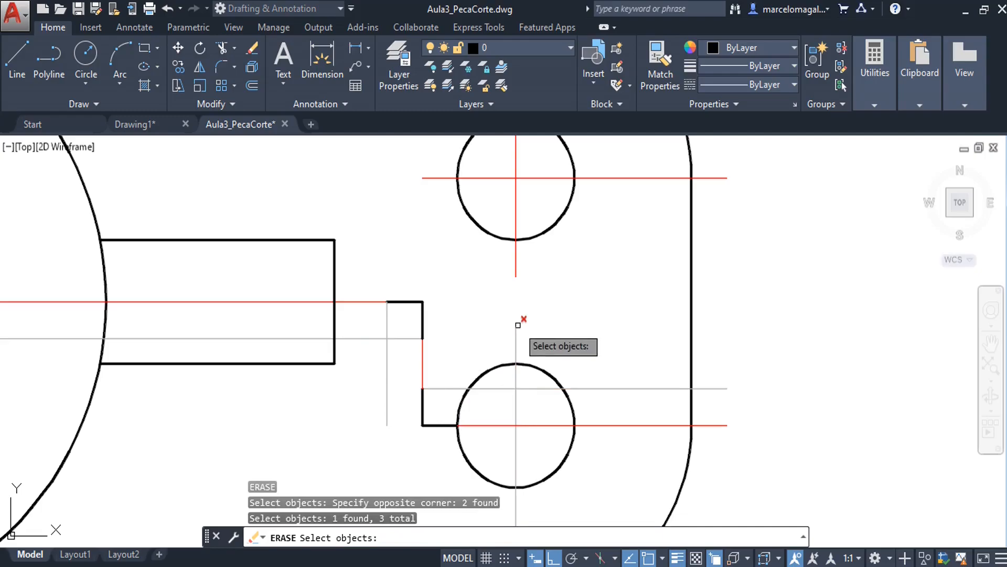
{"action": "key", "text": "Return"}
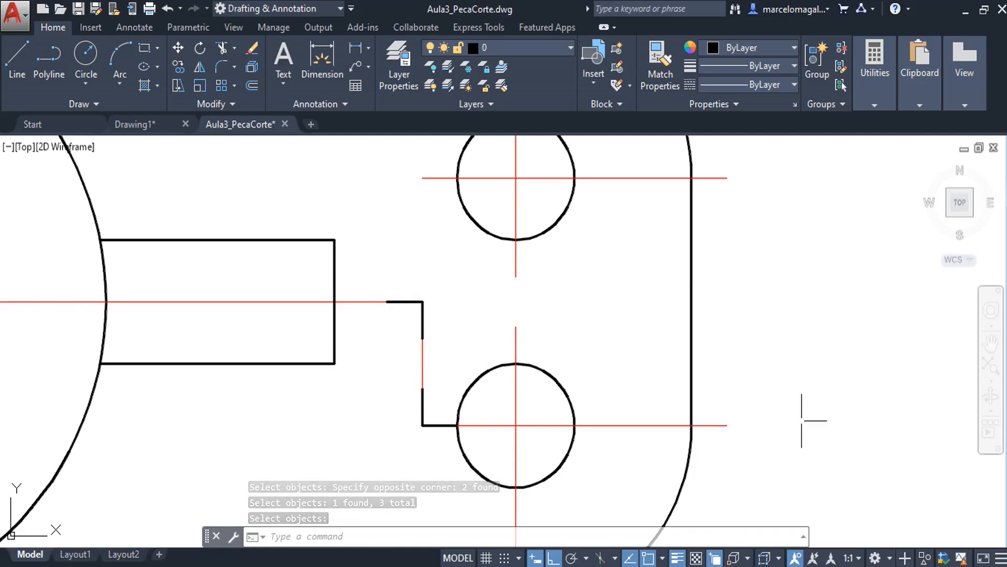
Measure how far the lower horizontal section line extends beyond the part's right edge.
{"action": "mouse_move", "coordinate": [777, 423]}
{"action": "middle_mouse_down"}
{"action": "mouse_move", "coordinate": [742, 420]}
{"action": "mouse_move", "coordinate": [727, 401]}
{"action": "middle_mouse_up"}
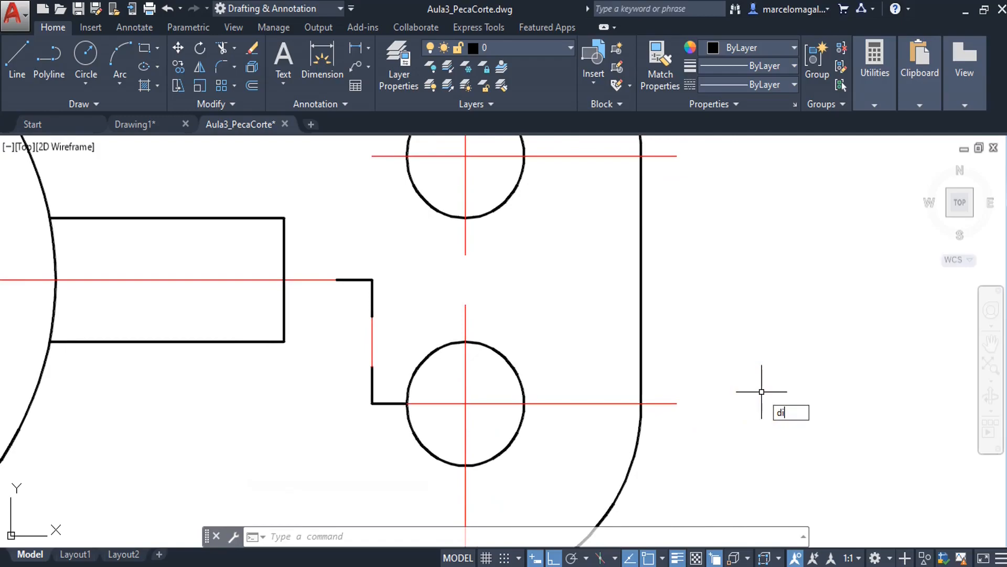
{"action": "key", "text": "Return"}
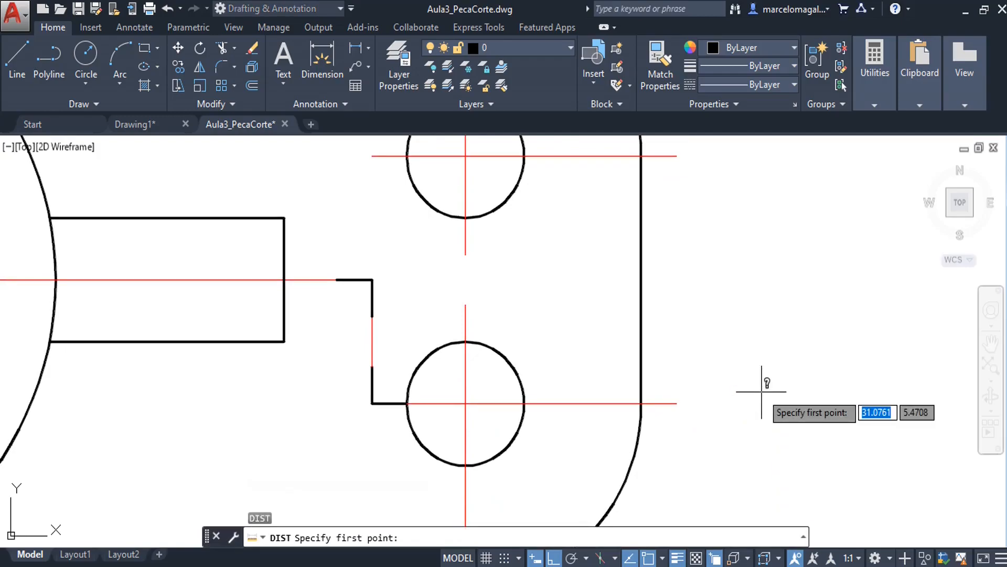
{"action": "left_click", "coordinate": [641, 404]}
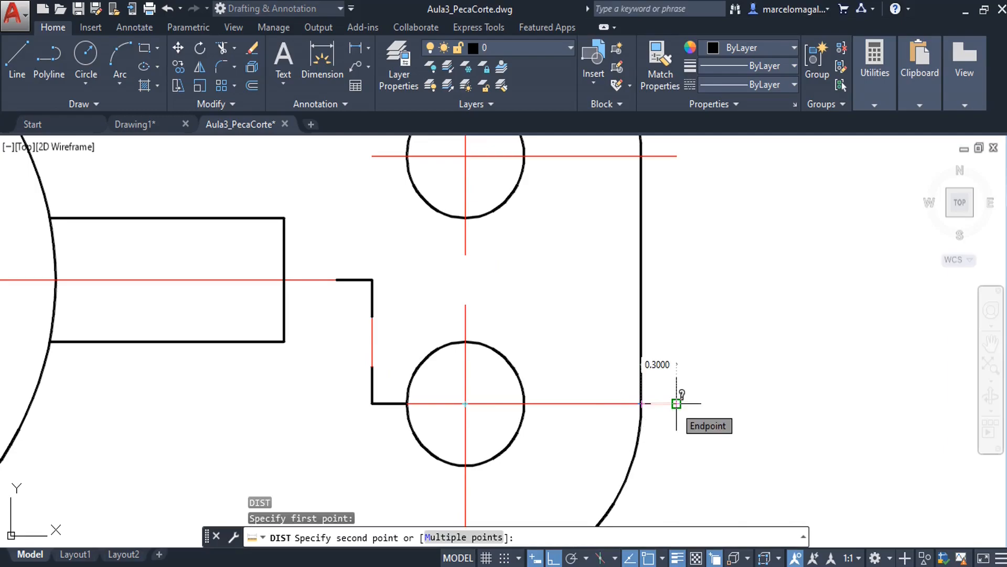
{"action": "key", "text": "Escape"}
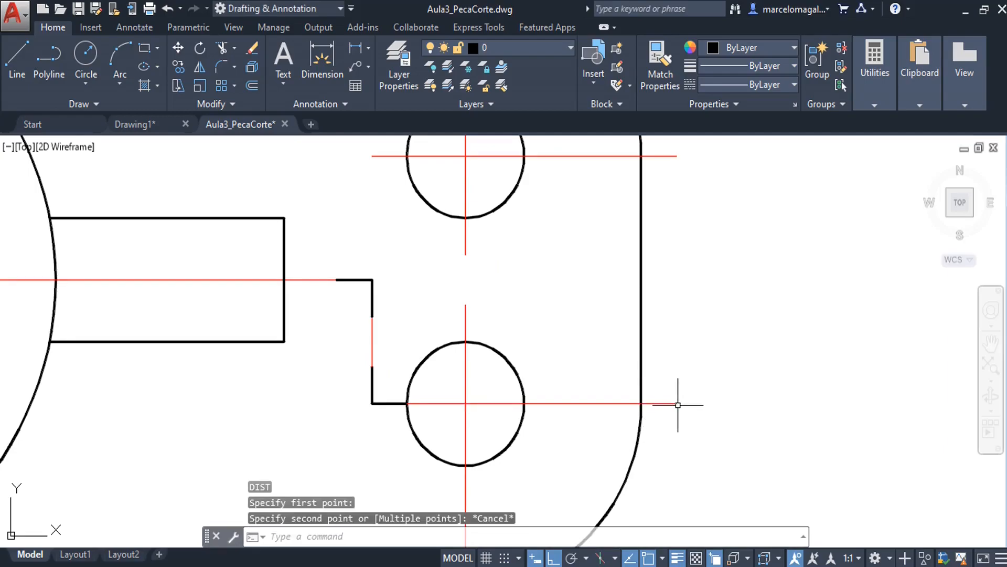
Make A.visivel the current layer and stretch the outer end of the lower hole's horizontal centre line 0.2 further outward.
{"action": "left_click", "coordinate": [569, 44]}
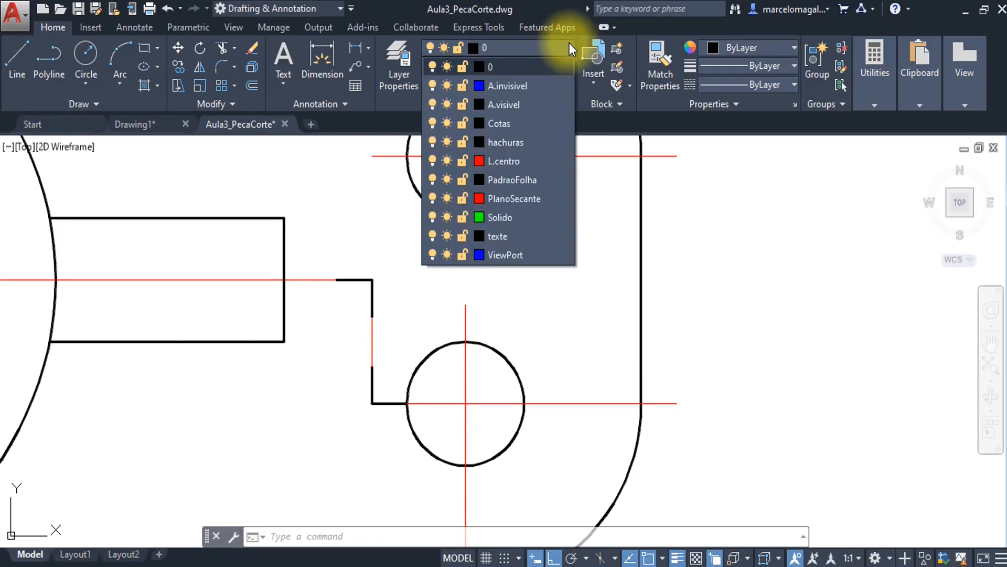
{"action": "left_click", "coordinate": [514, 104]}
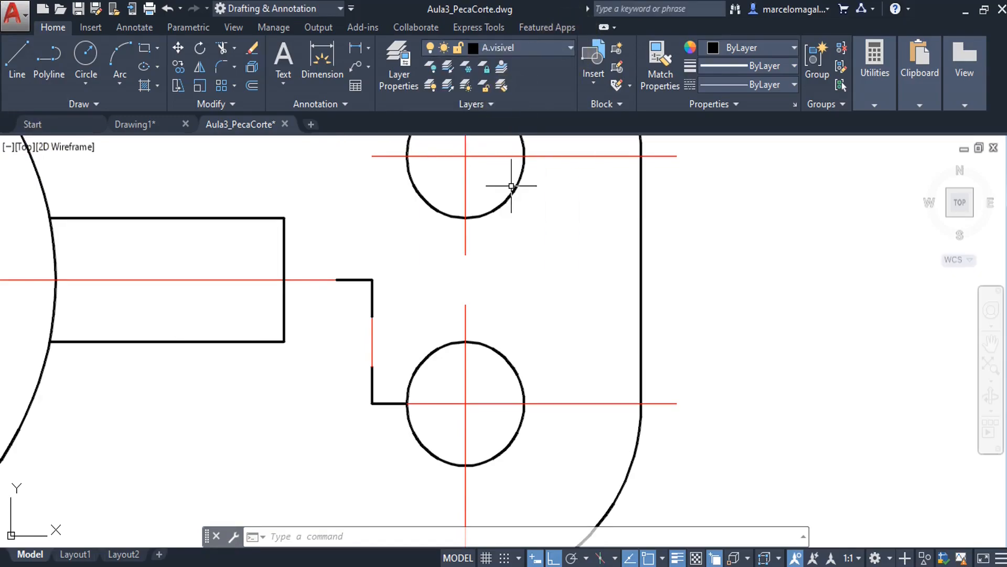
{"action": "left_click", "coordinate": [660, 403]}
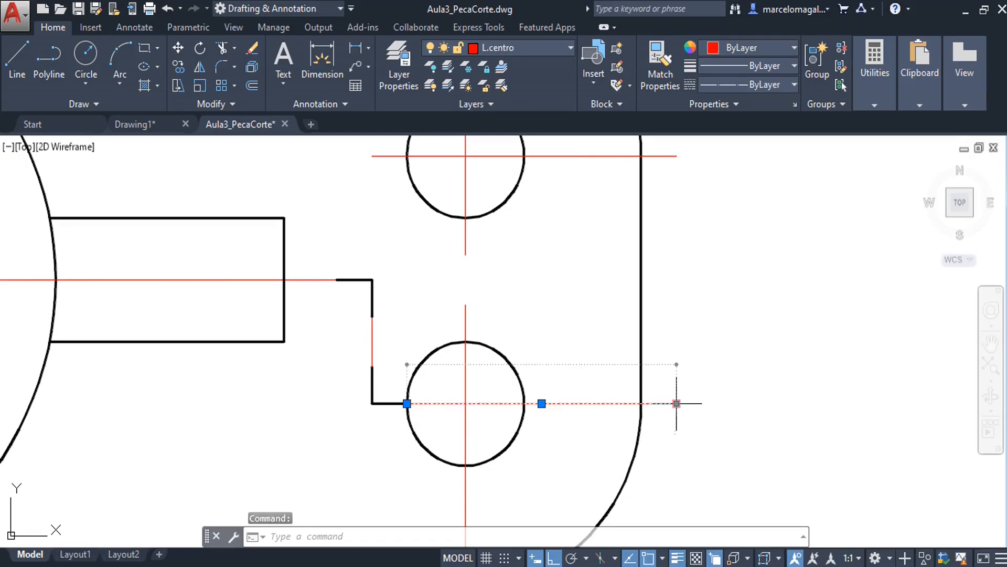
{"action": "left_click", "coordinate": [677, 404]}
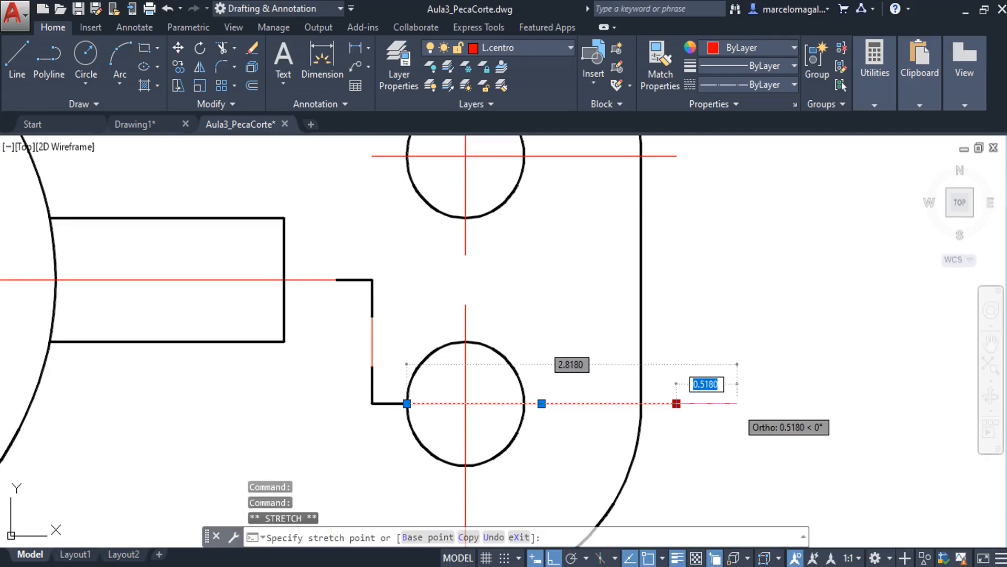
{"action": "type", "text": ".2"}
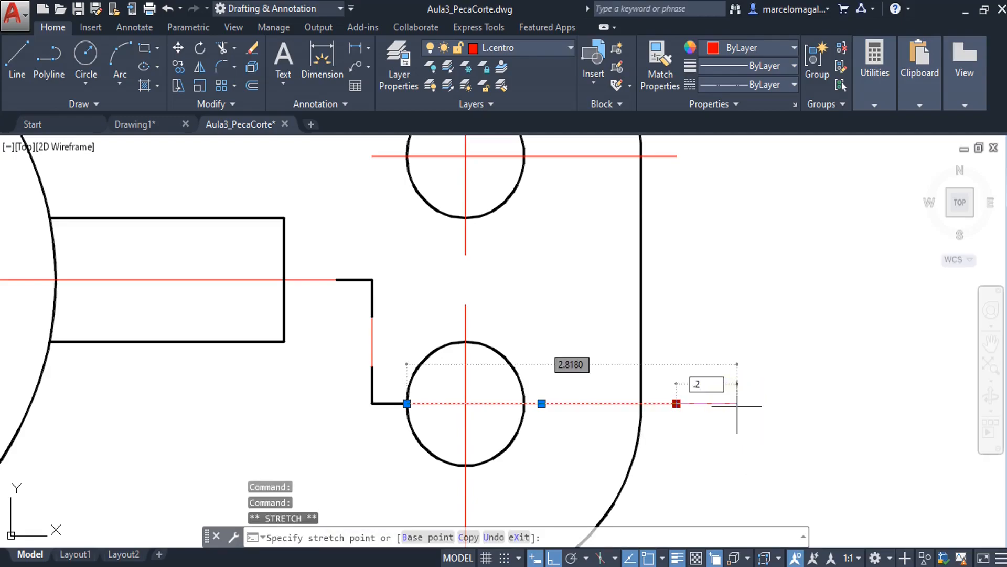
{"action": "key", "text": "Return"}
{"action": "key", "text": "Escape"}
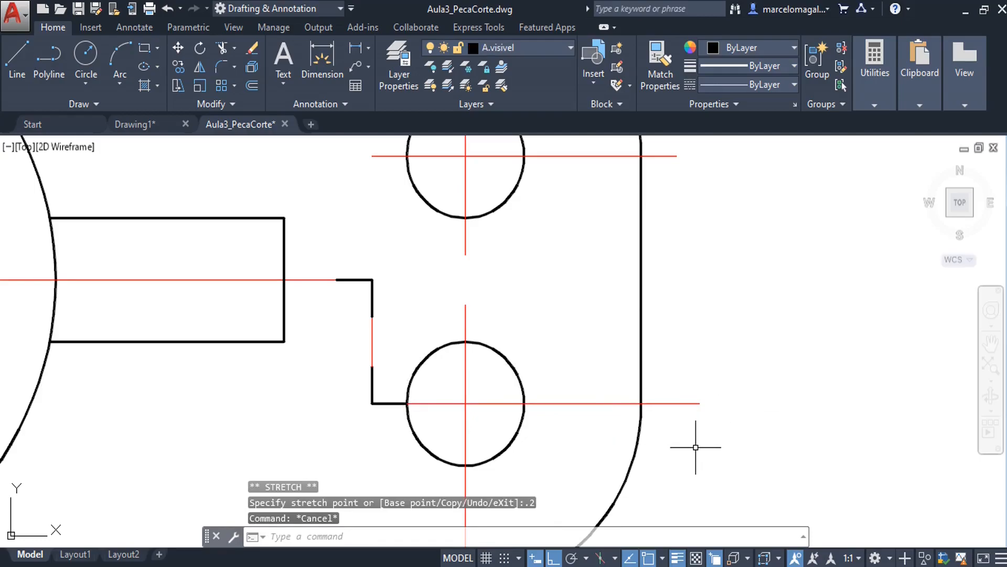
Check the distance from the part's right edge to the stretched end of the lower hole's centre line.
{"action": "type", "text": "di"}
{"action": "key", "text": "Return"}
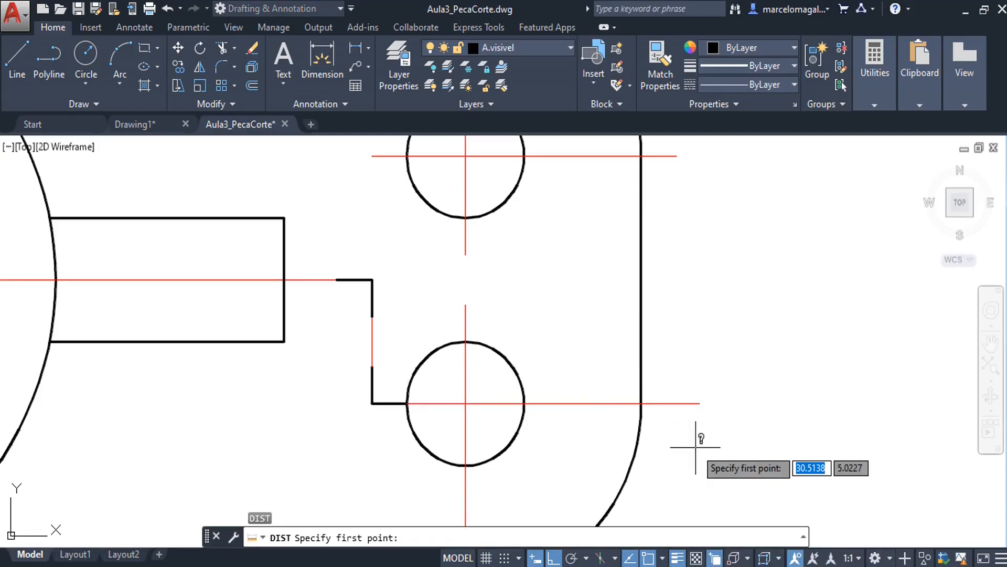
{"action": "left_click", "coordinate": [642, 403]}
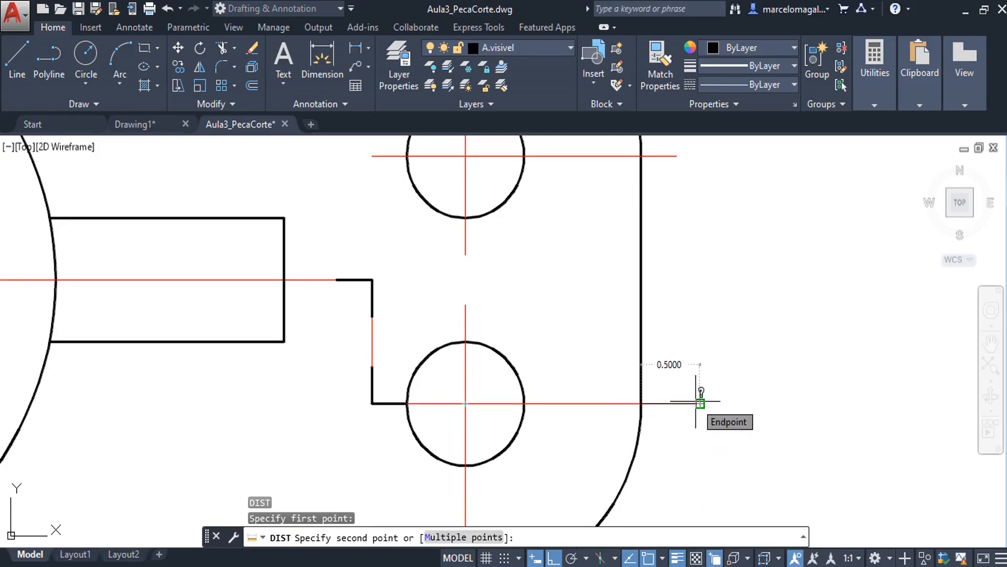
{"action": "key", "text": "Escape"}
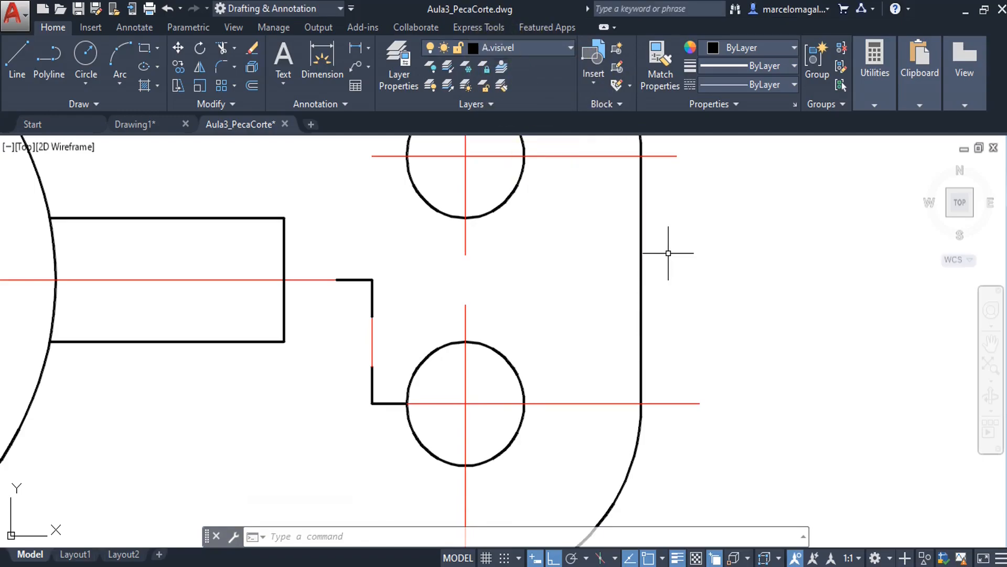
Draw a 0.5 long thick horizontal line outward from the right end of the lower hole's centre line.
{"action": "type", "text": "l"}
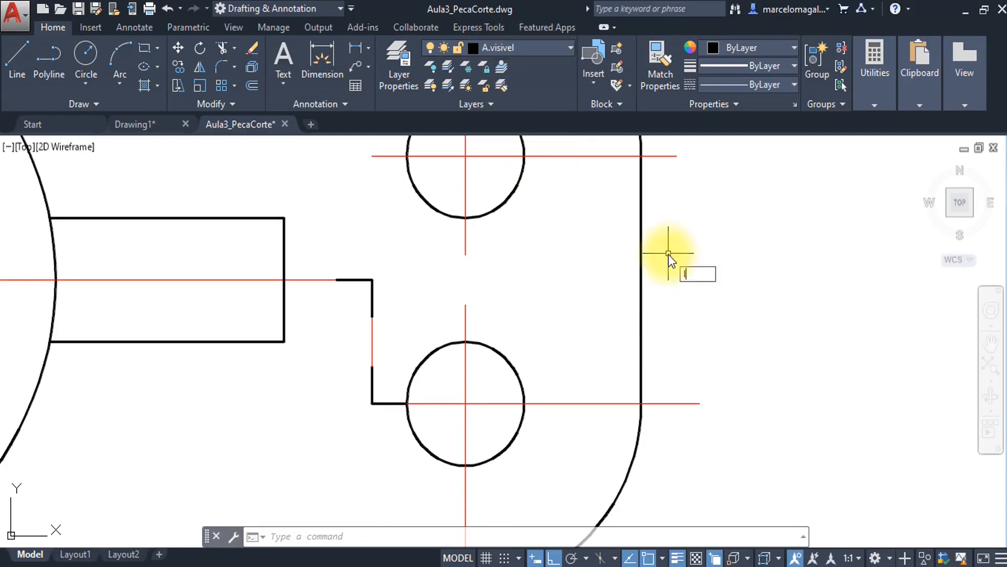
{"action": "key", "text": "Return"}
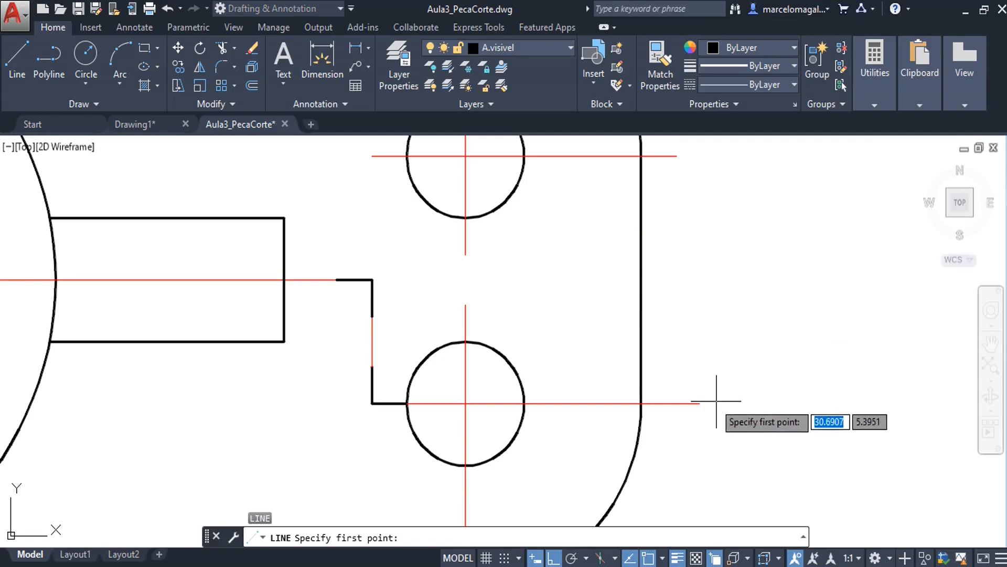
{"action": "left_click", "coordinate": [700, 404]}
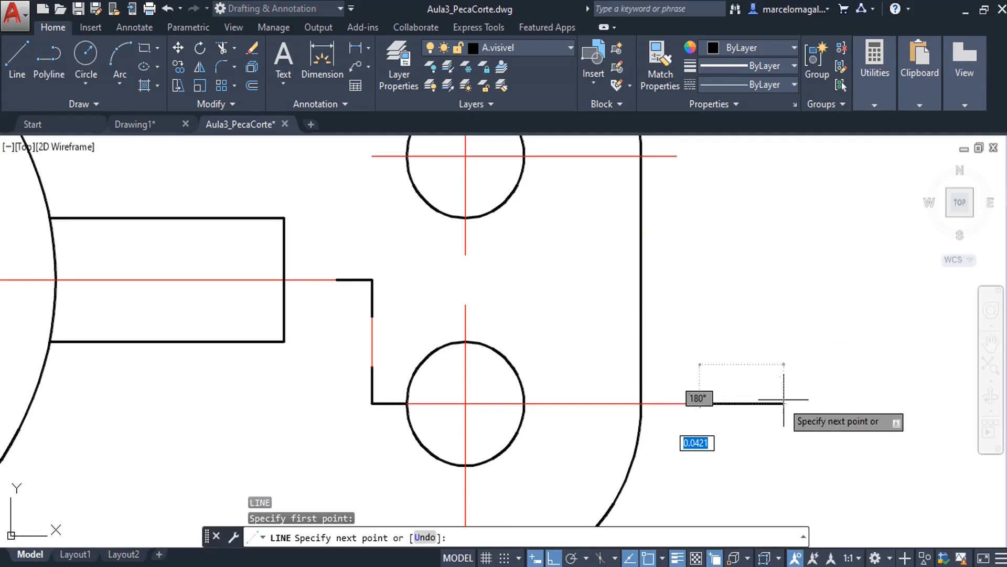
{"action": "type", "text": "5"}
{"action": "key", "text": "Return"}
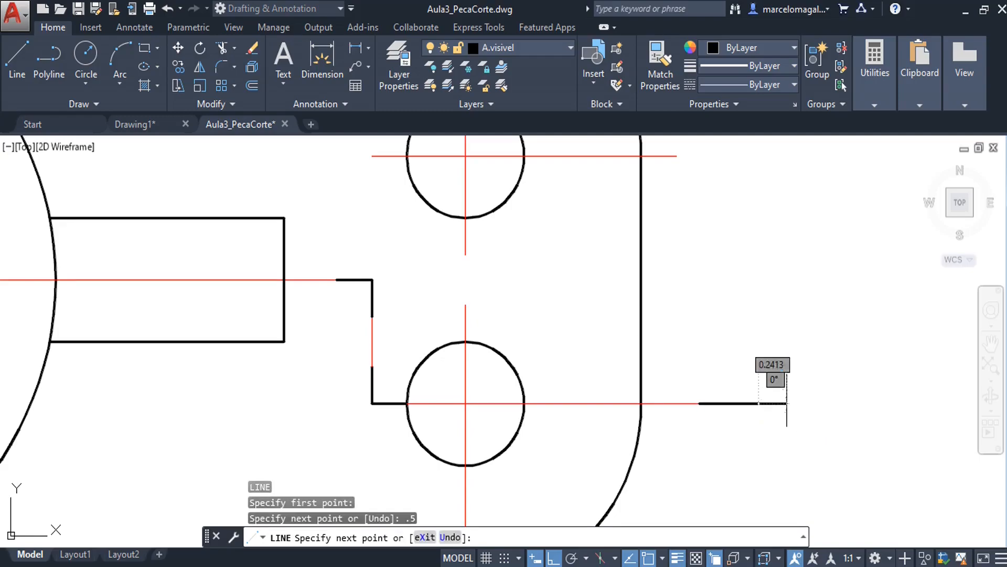
{"action": "key", "text": "Escape"}
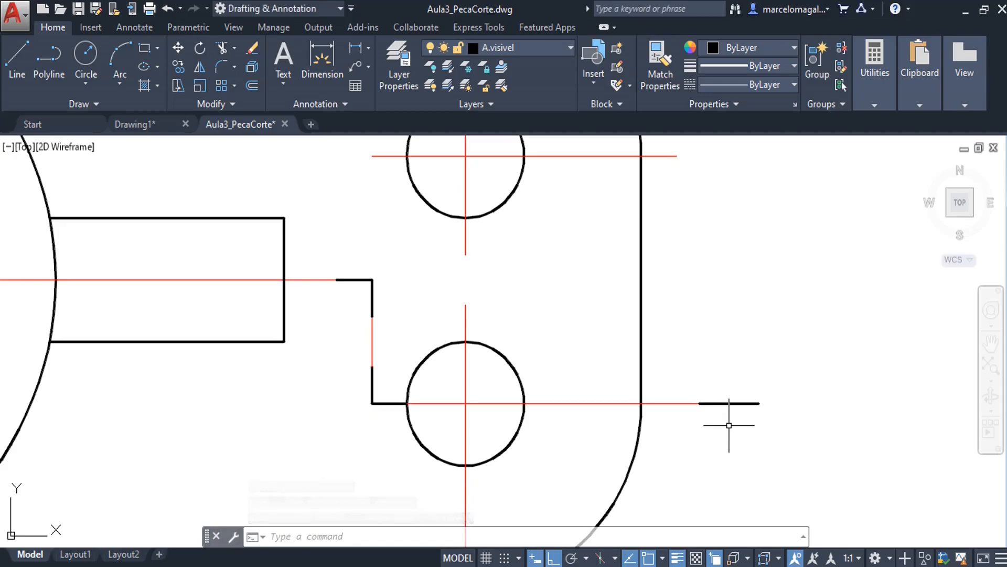
Stretch the right end of the upper small hole's horizontal centre line 0.2 further outward.
{"action": "middle_click_drag", "start_coordinate": [579, 232], "coordinate": [548, 275]}
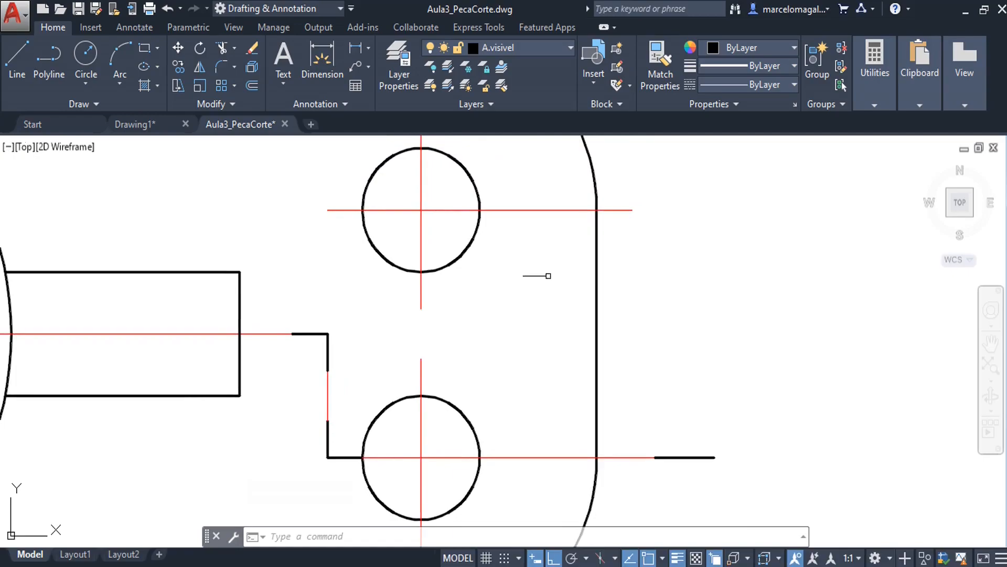
{"action": "left_click", "coordinate": [607, 209]}
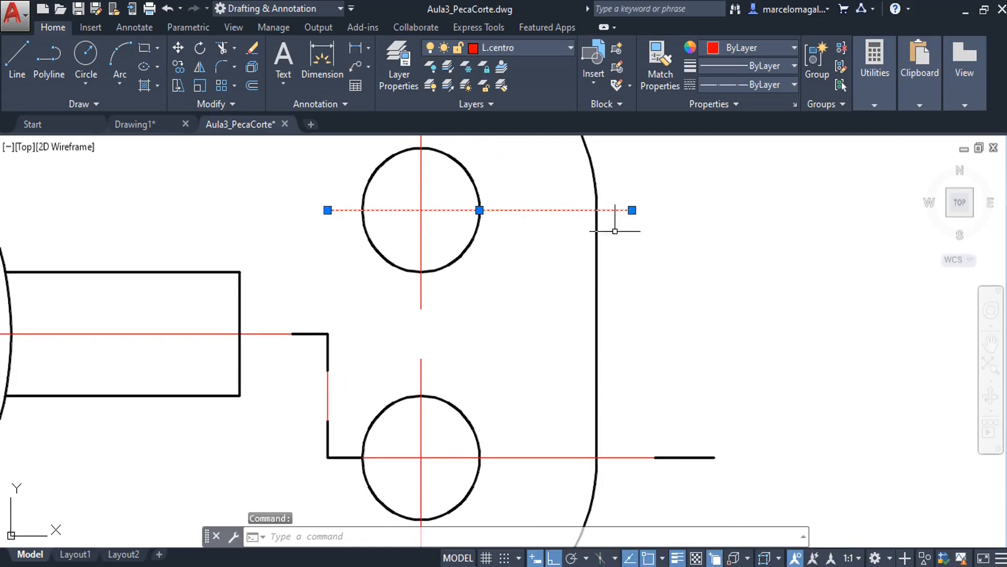
{"action": "mouse_move", "coordinate": [632, 210]}
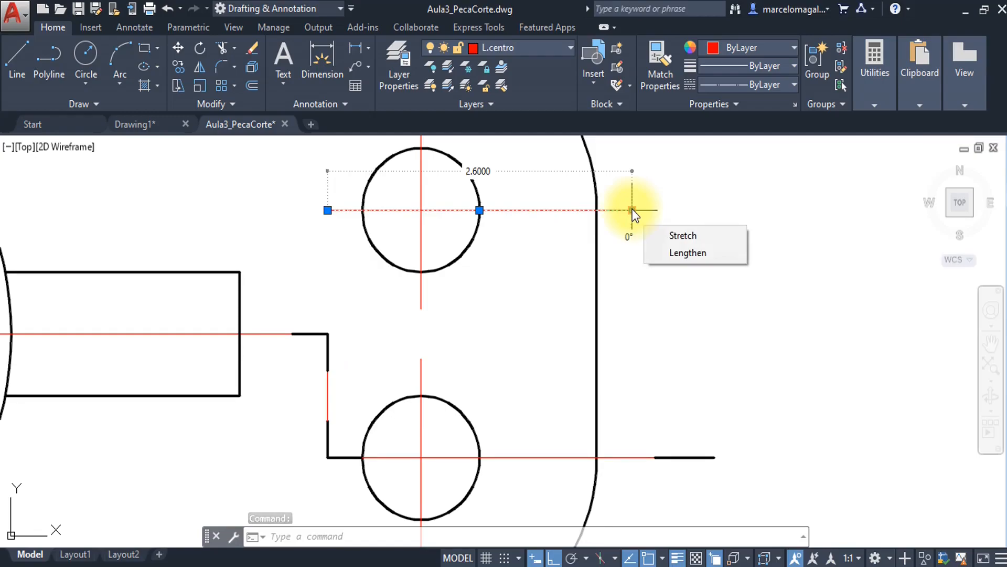
{"action": "left_click", "coordinate": [631, 209]}
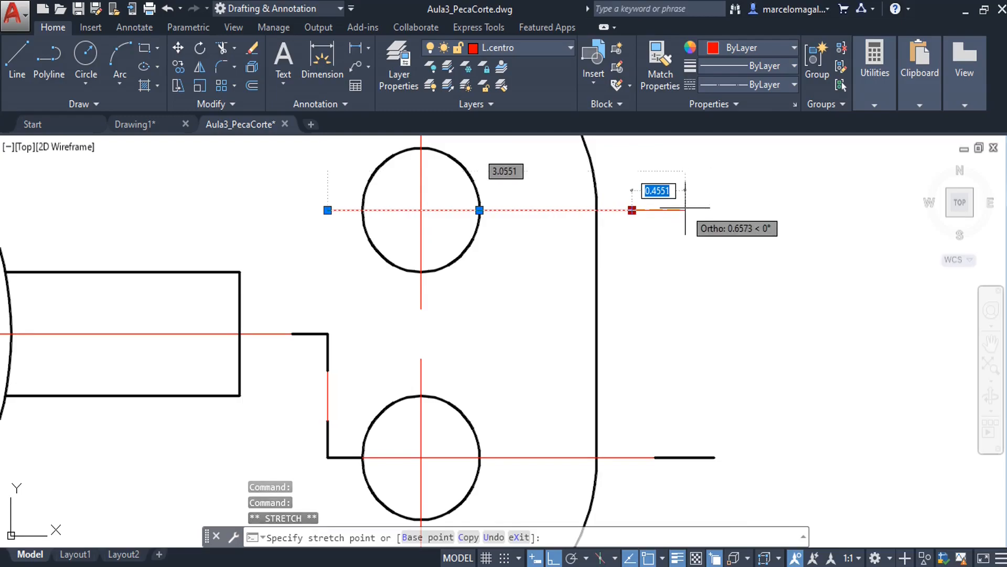
{"action": "type", "text": "."}
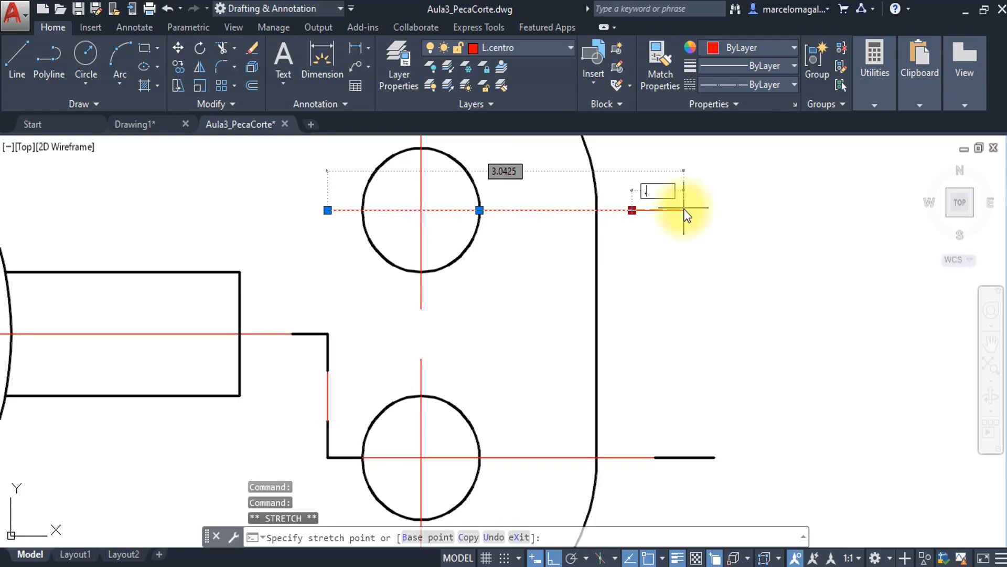
{"action": "type", "text": "2"}
{"action": "key", "text": "Return"}
{"action": "key", "text": "Escape"}
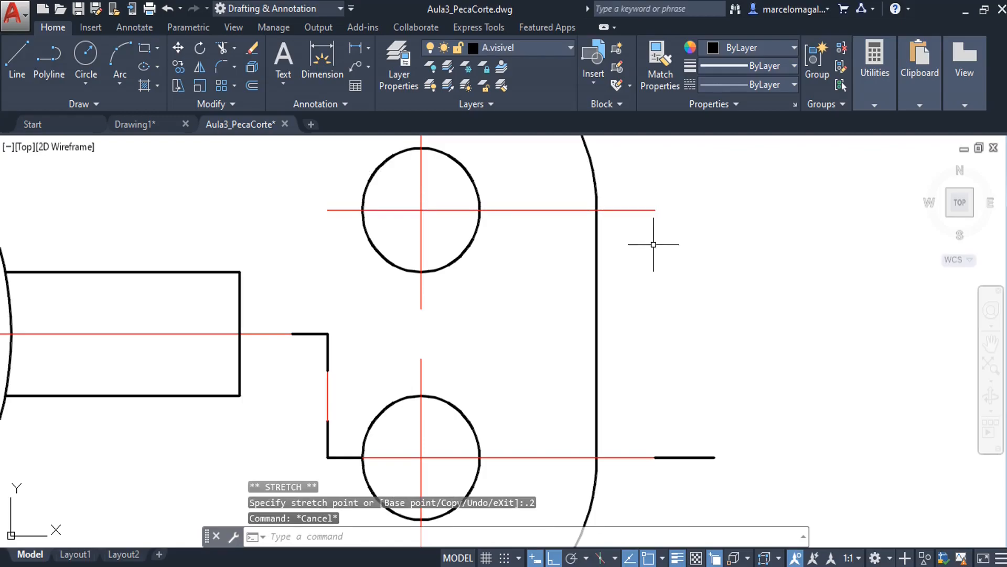
Measure how far the upper small hole's centre line extends beyond the part's right edge.
{"action": "key", "text": "Return"}
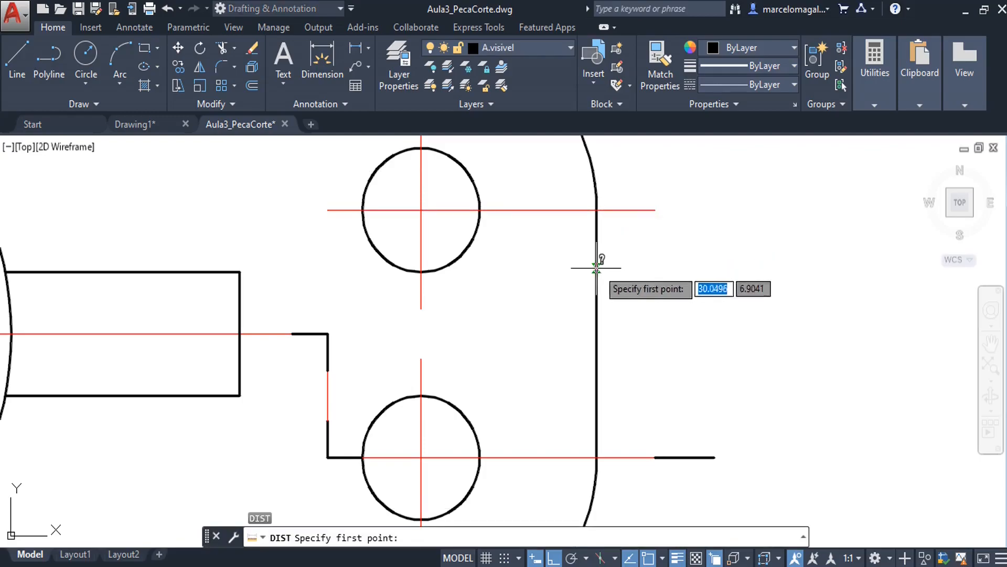
{"action": "left_click", "coordinate": [598, 208]}
{"action": "key", "text": "Escape"}
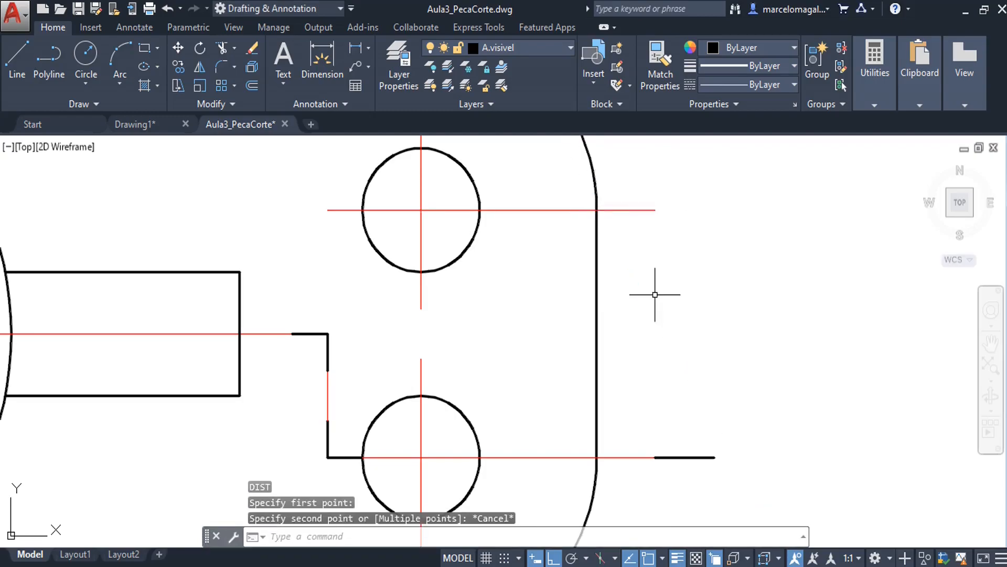
Lengthen the main horizontal centre line by a delta of 0.5 beyond the left edge of the large circle.
{"action": "scroll", "coordinate": [657, 315], "scroll_direction": "down", "scroll_amount": 3}
{"action": "mouse_move", "coordinate": [658, 316]}
{"action": "middle_mouse_down"}
{"action": "mouse_move", "coordinate": [596, 317]}
{"action": "mouse_move", "coordinate": [678, 313]}
{"action": "middle_mouse_up"}
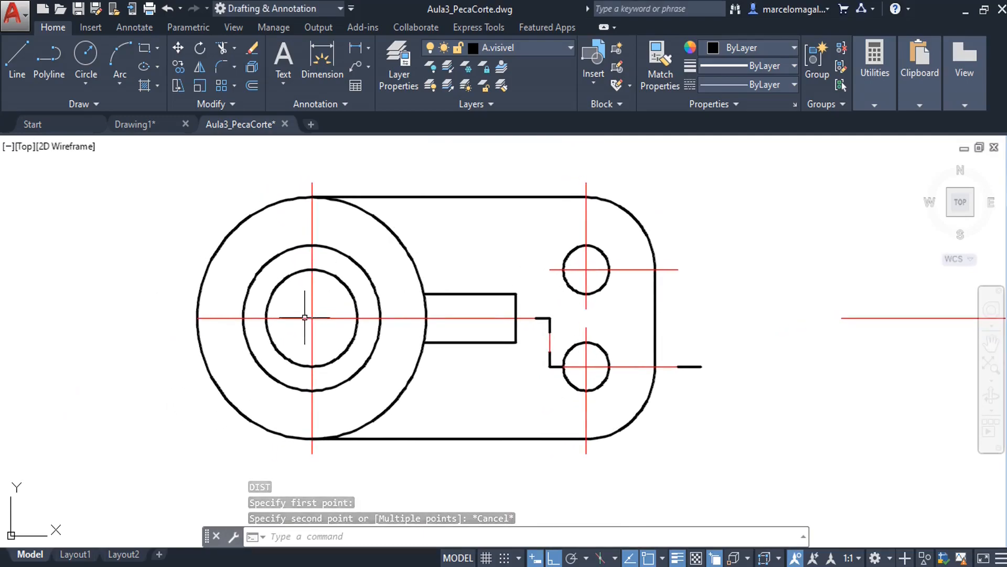
{"action": "middle_click_drag", "start_coordinate": [221, 329], "coordinate": [252, 338]}
{"action": "scroll", "coordinate": [230, 338], "scroll_direction": "up", "scroll_amount": 2}
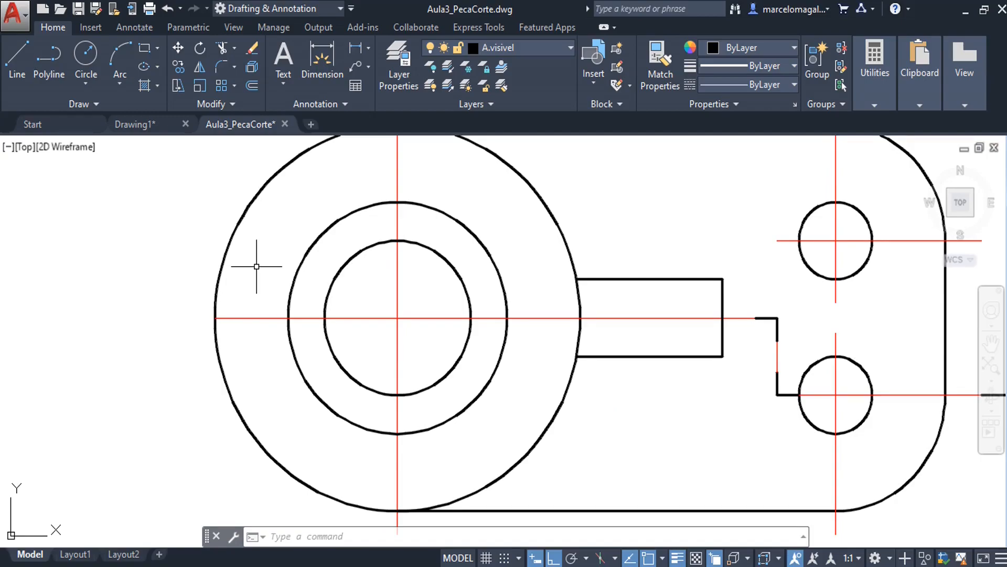
{"action": "type", "text": "le"}
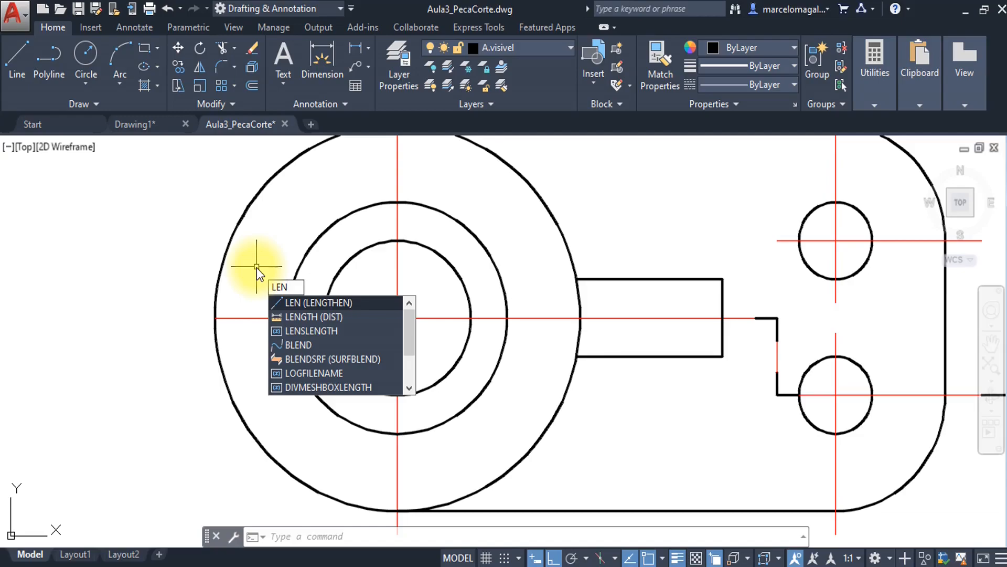
{"action": "key", "text": "Return"}
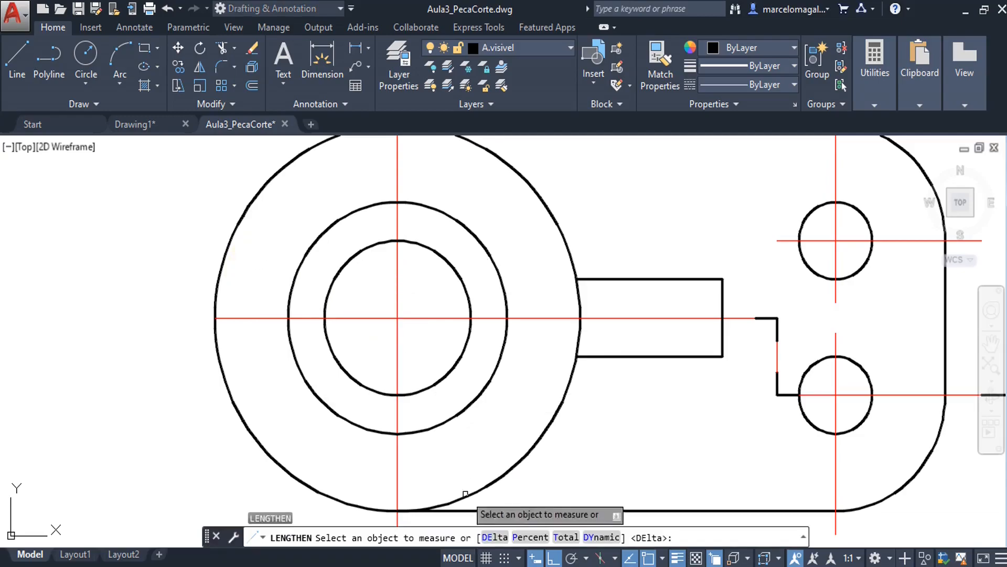
{"action": "left_click", "coordinate": [493, 537]}
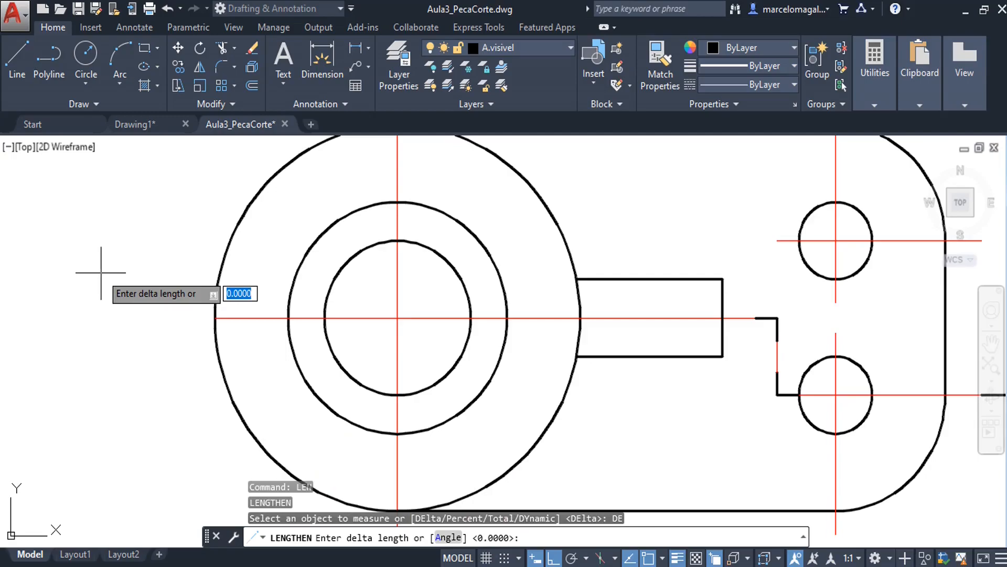
{"action": "type", "text": ".5"}
{"action": "key", "text": "Return"}
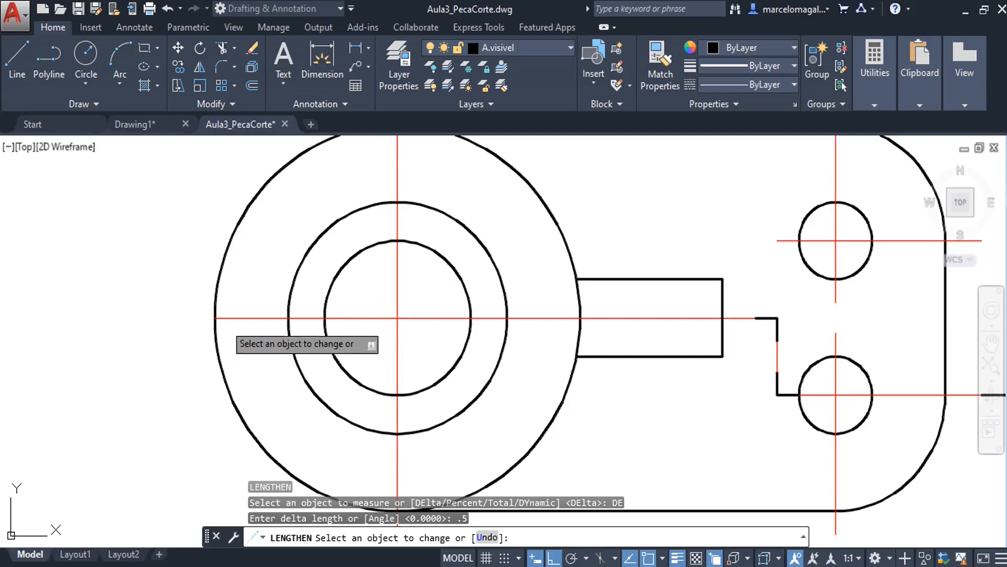
{"action": "left_click", "coordinate": [222, 318]}
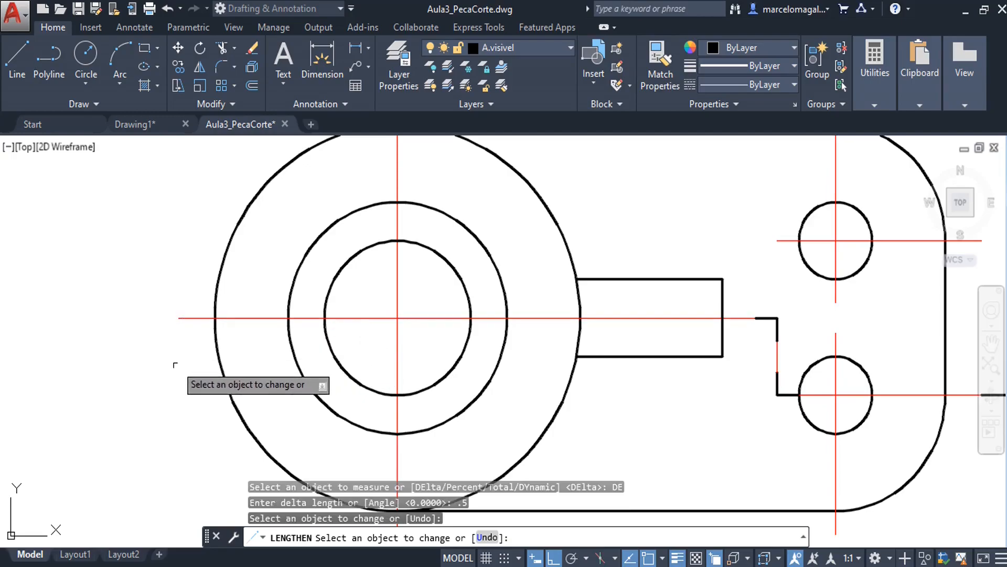
{"action": "key", "text": "Escape"}
Draw a 0.5 long thick horizontal line outward from the left end of the main horizontal centre line.
{"action": "middle_click_drag", "start_coordinate": [180, 334], "coordinate": [277, 357]}
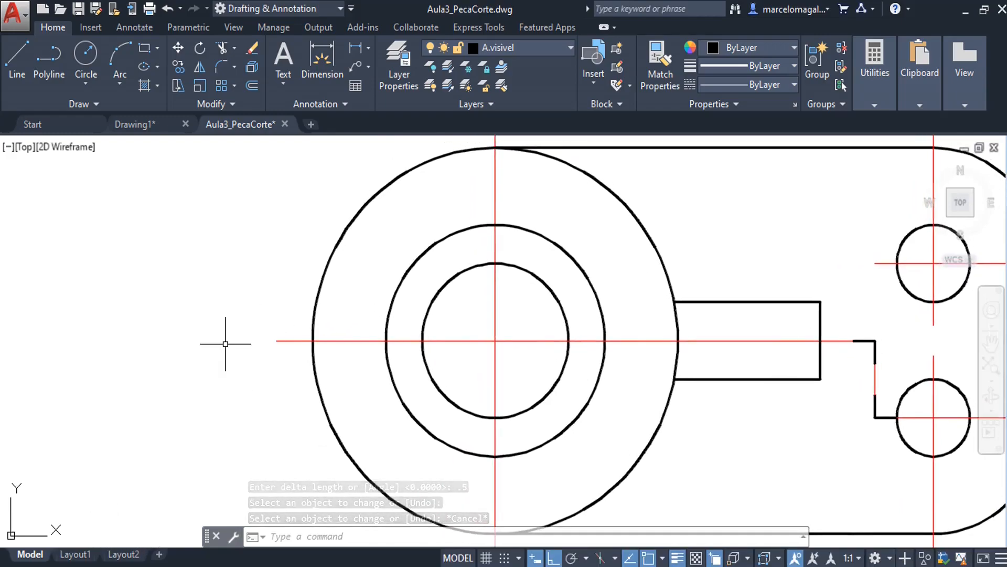
{"action": "type", "text": "l"}
{"action": "key", "text": "Return"}
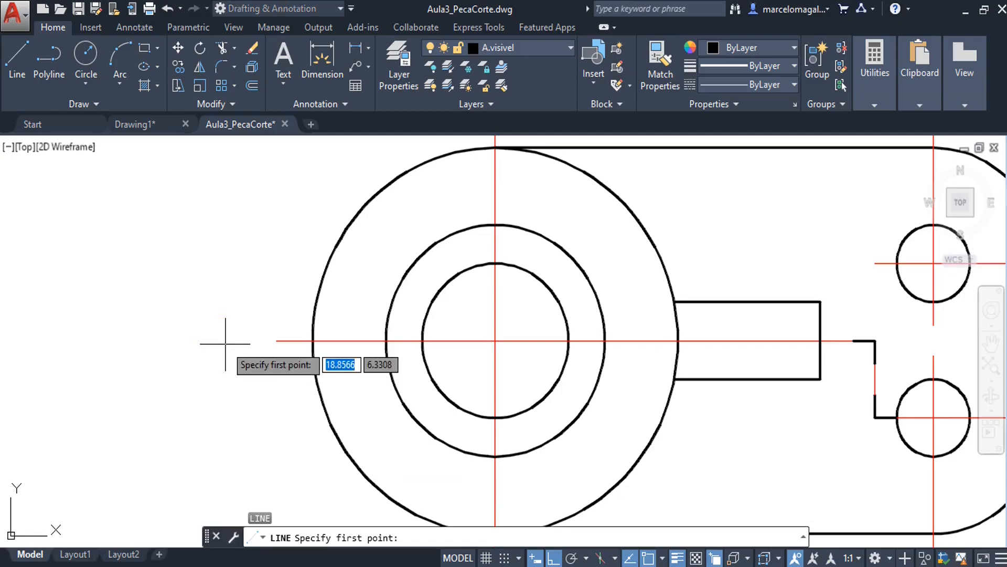
{"action": "left_click", "coordinate": [275, 341]}
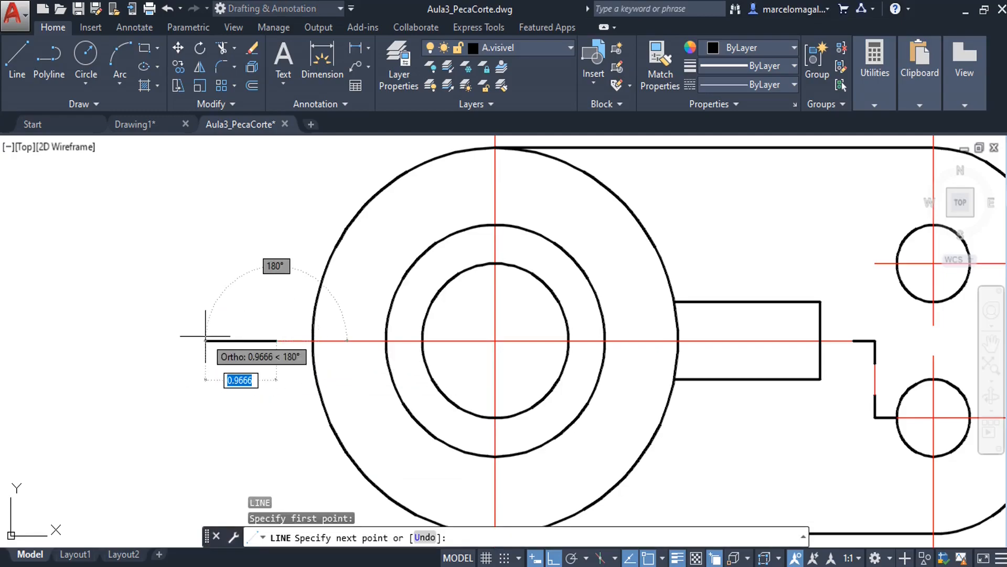
{"action": "type", "text": ".5"}
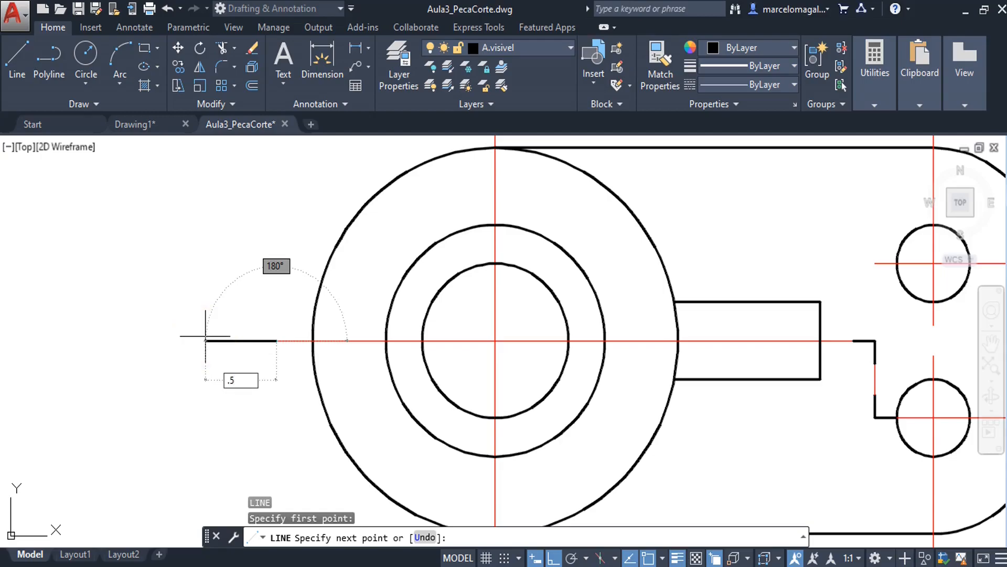
{"action": "key", "text": "Return"}
{"action": "key", "text": "Escape"}
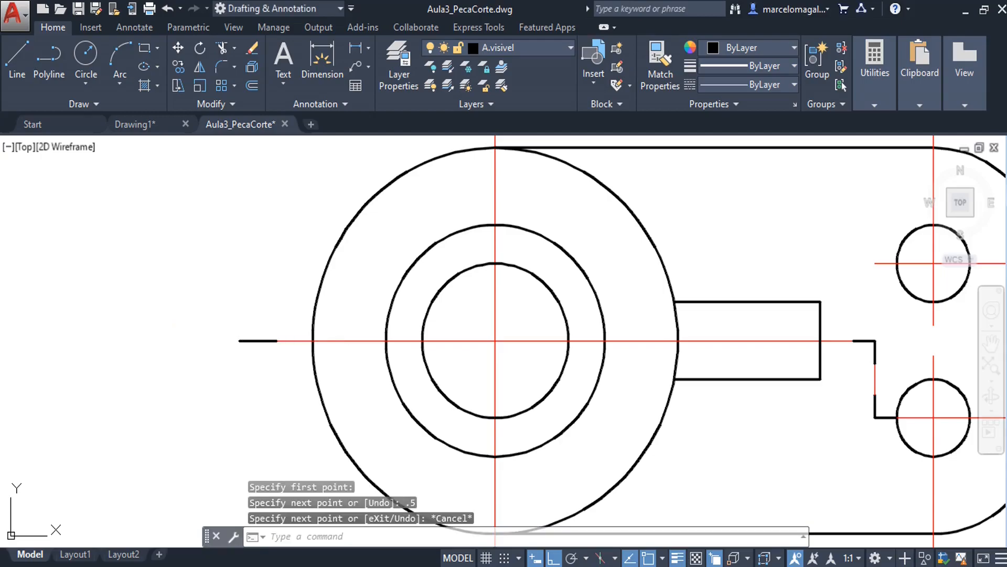
{"action": "middle_click_drag", "start_coordinate": [566, 374], "coordinate": [517, 379]}
{"action": "mouse_move", "coordinate": [297, 361]}
{"action": "middle_mouse_down"}
{"action": "mouse_move", "coordinate": [317, 380]}
{"action": "mouse_move", "coordinate": [342, 378]}
{"action": "mouse_move", "coordinate": [335, 367]}
{"action": "middle_mouse_up"}
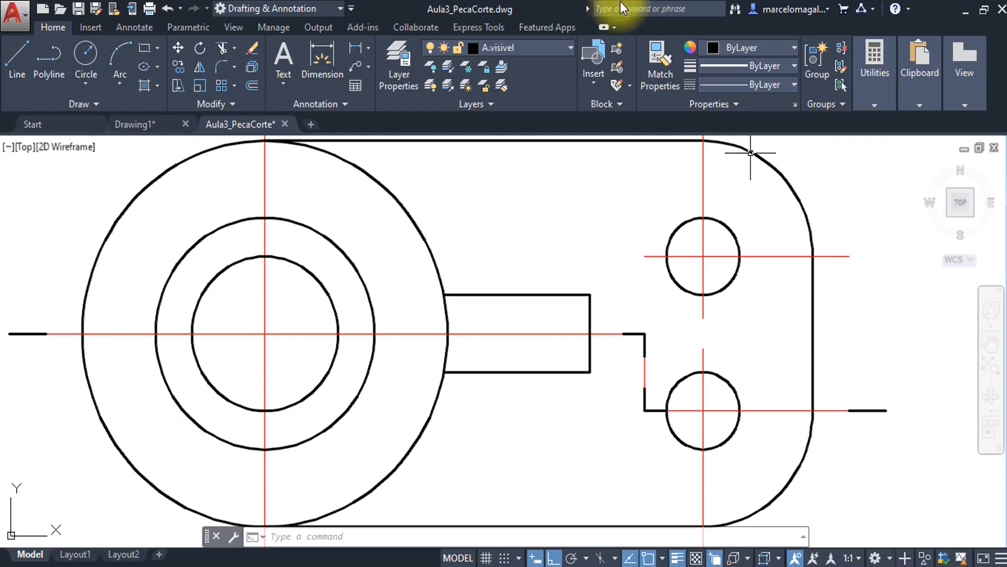
Set the texte layer's lineweight to 0.18 mm and make texte the current layer.
{"action": "left_click", "coordinate": [396, 59]}
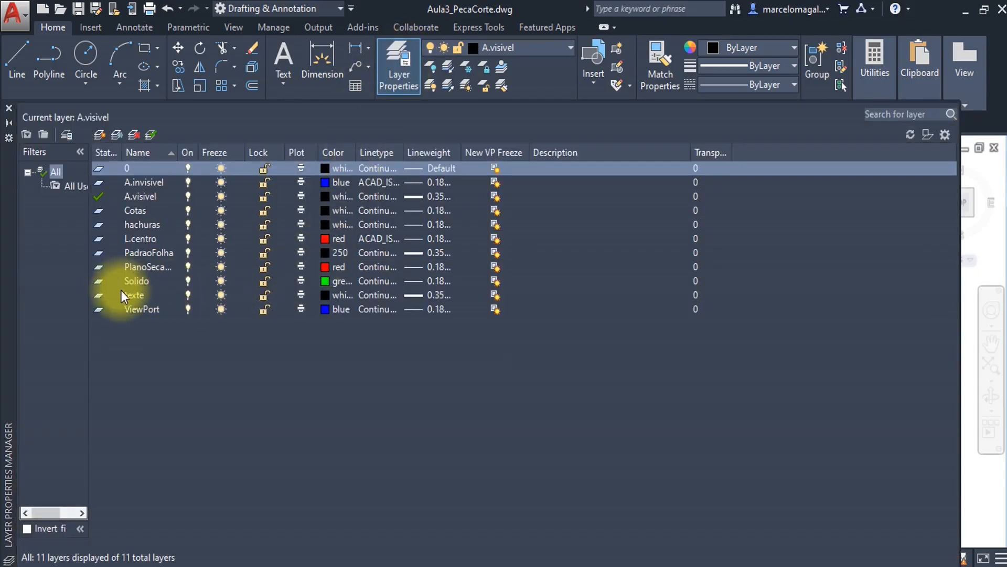
{"action": "left_click", "coordinate": [436, 295]}
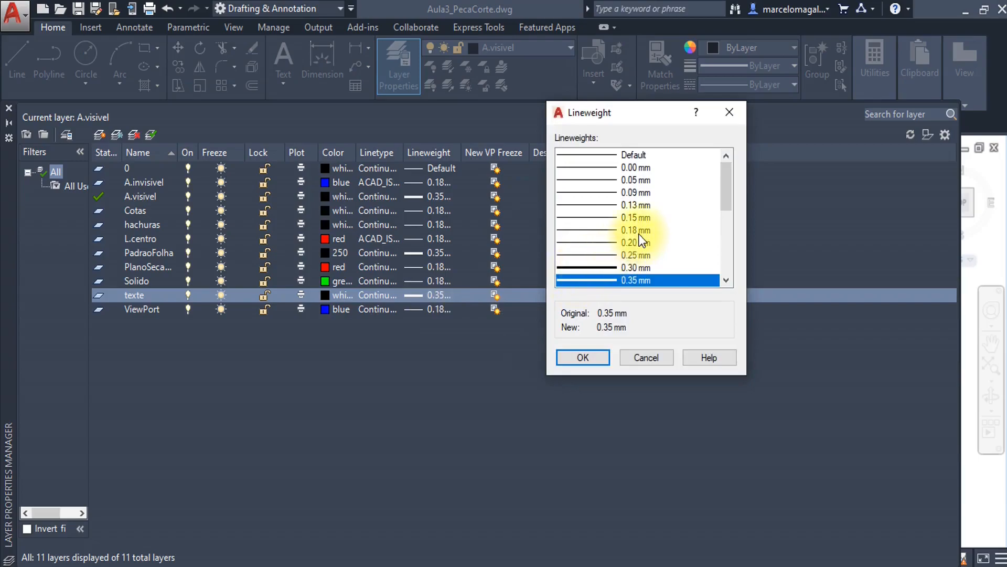
{"action": "left_click", "coordinate": [636, 230]}
{"action": "left_click", "coordinate": [585, 357]}
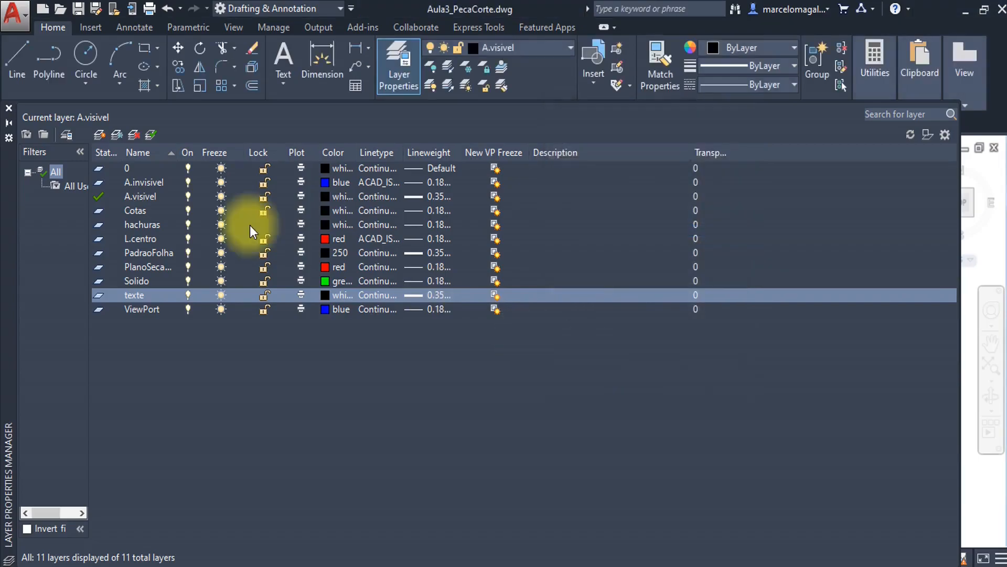
{"action": "left_click", "coordinate": [9, 108]}
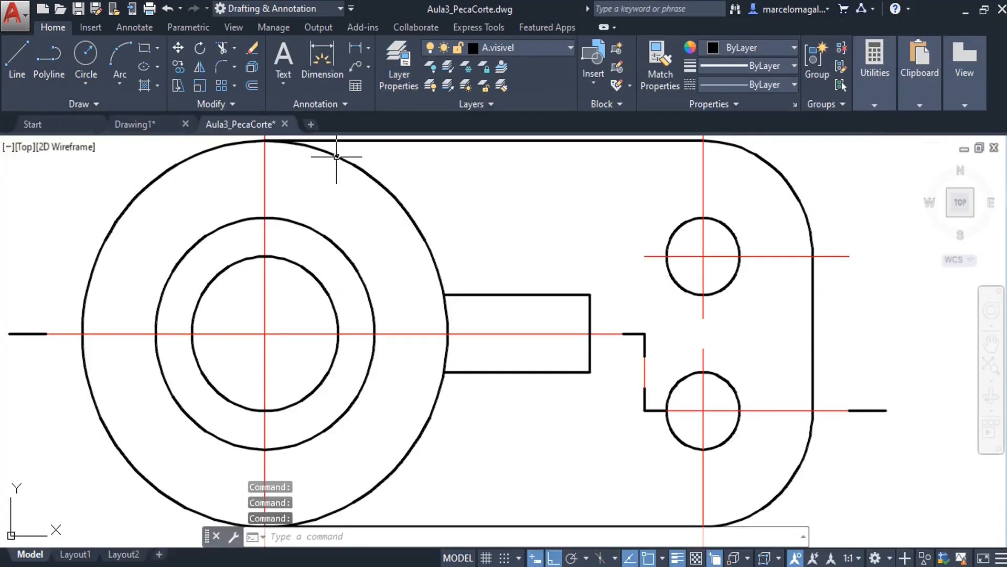
{"action": "left_click", "coordinate": [570, 49]}
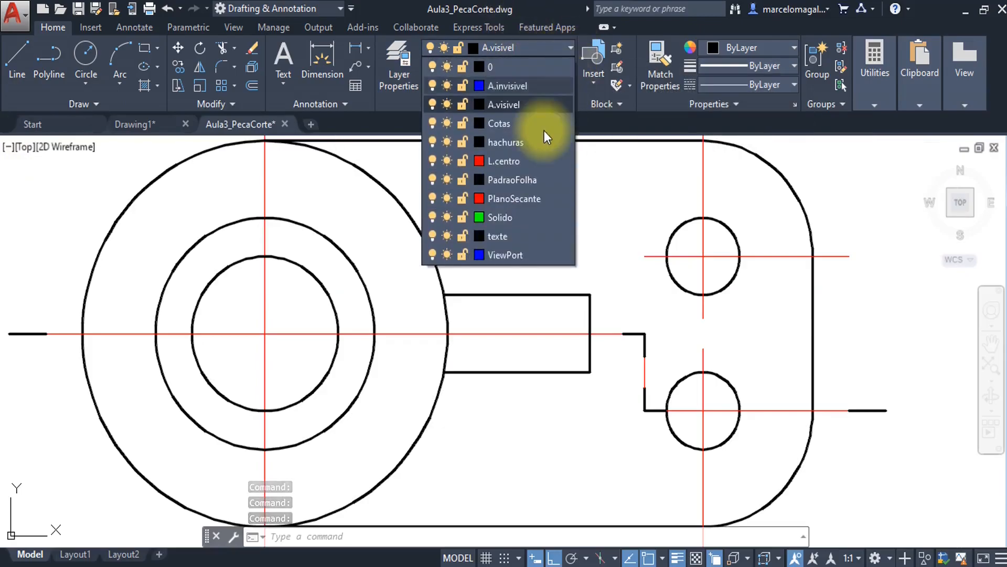
{"action": "left_click", "coordinate": [502, 237]}
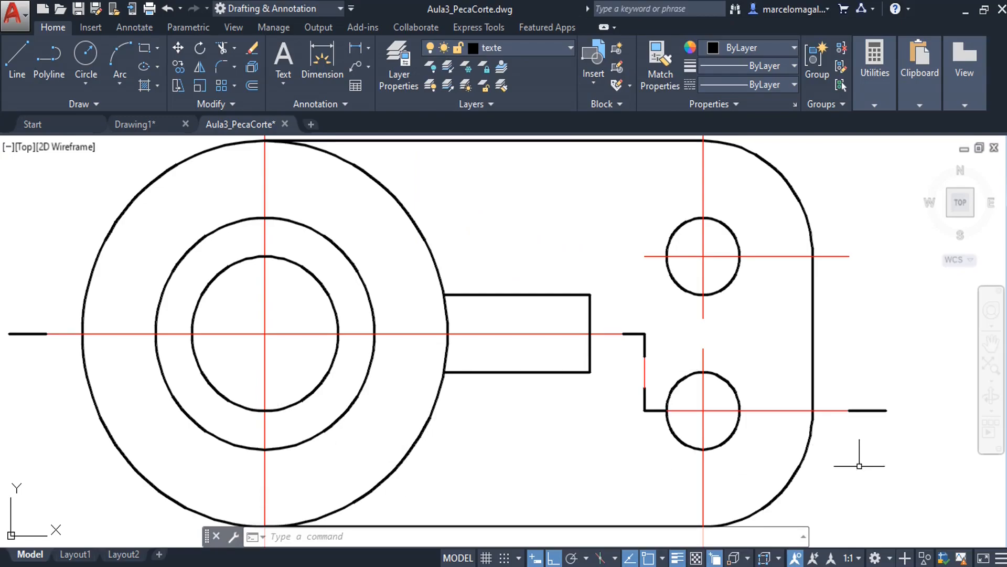
Start a polyline in the empty area beyond the part's lower right corner with a vertical shaft segment 1 unit long, running upward.
{"action": "mouse_move", "coordinate": [857, 490]}
{"action": "middle_mouse_down"}
{"action": "mouse_move", "coordinate": [799, 458]}
{"action": "mouse_move", "coordinate": [697, 454]}
{"action": "middle_mouse_up"}
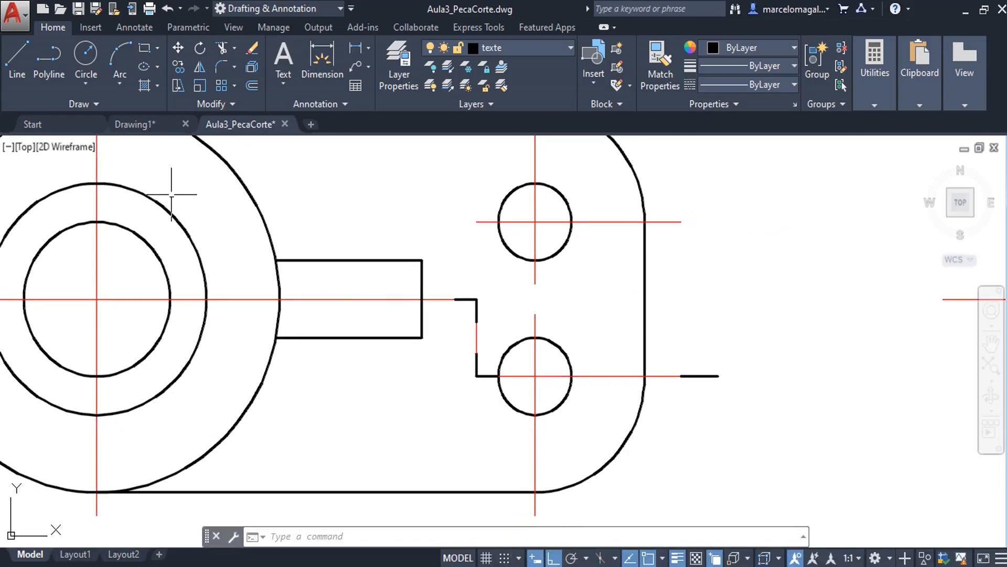
{"action": "left_click", "coordinate": [50, 56]}
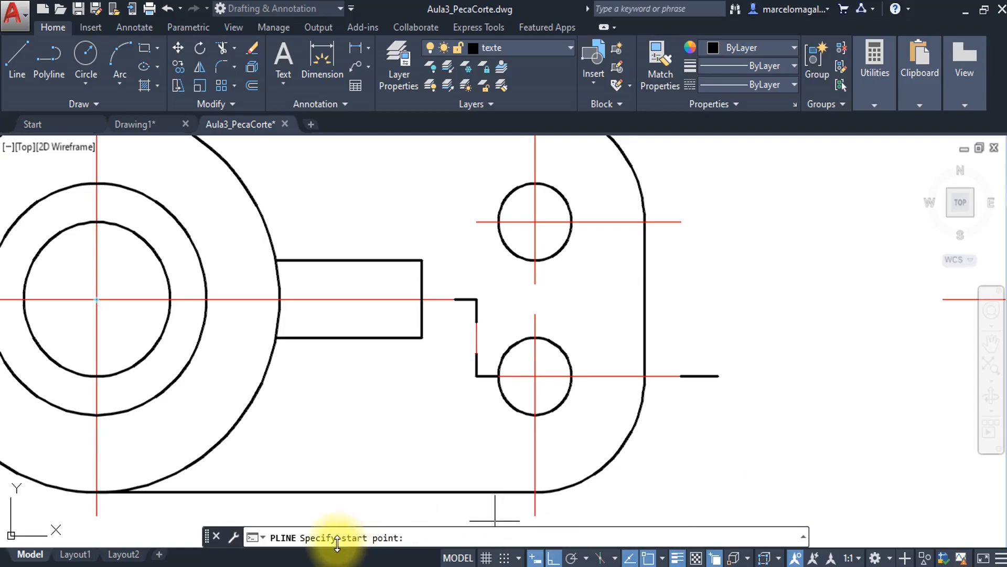
{"action": "left_click", "coordinate": [798, 498]}
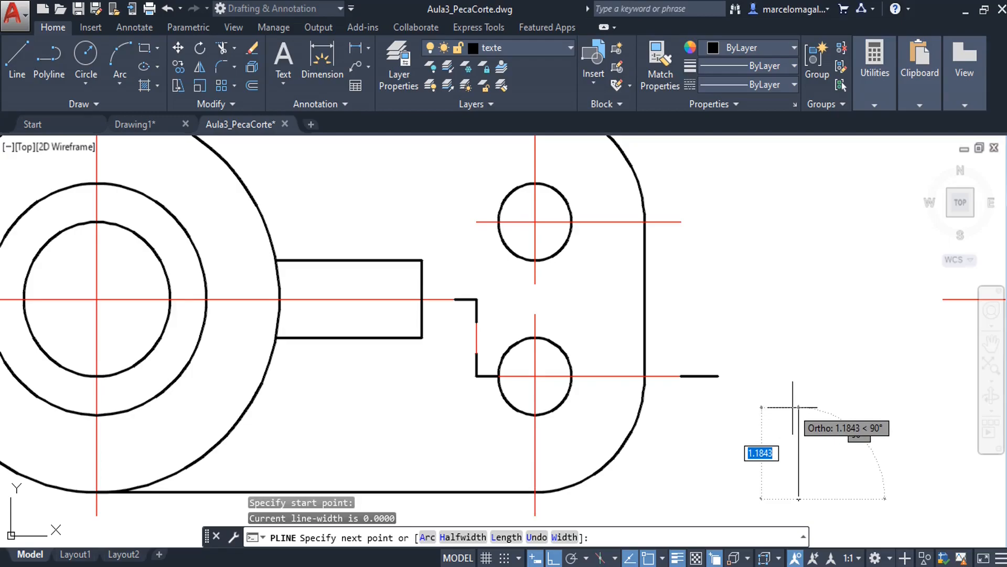
{"action": "type", "text": "1"}
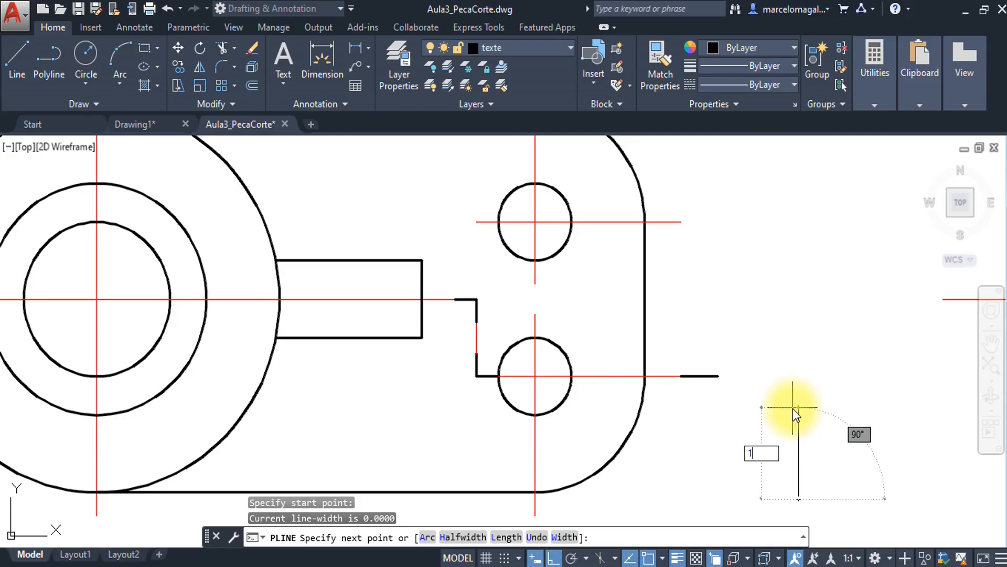
{"action": "key", "text": "Return"}
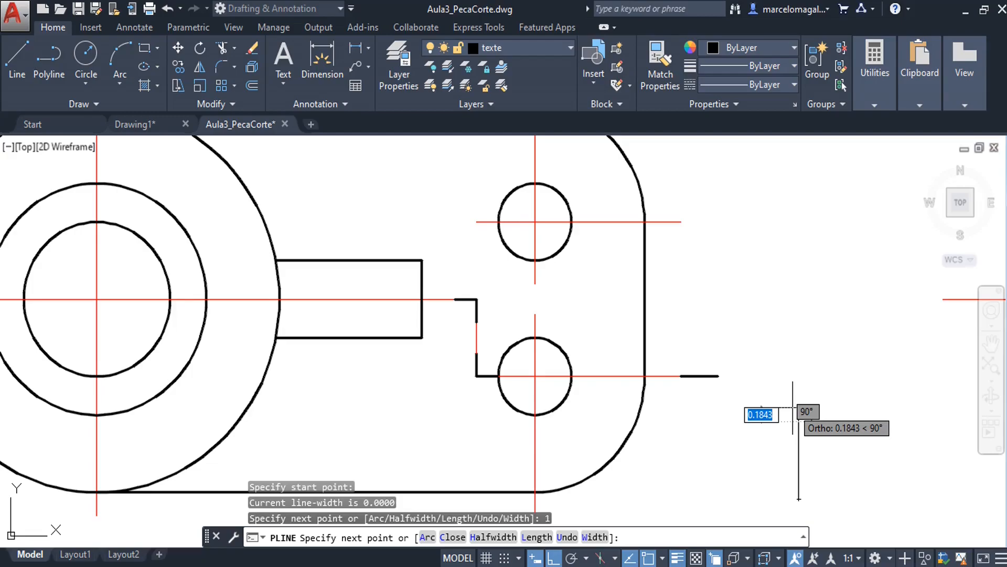
{"action": "left_click", "coordinate": [794, 420]}
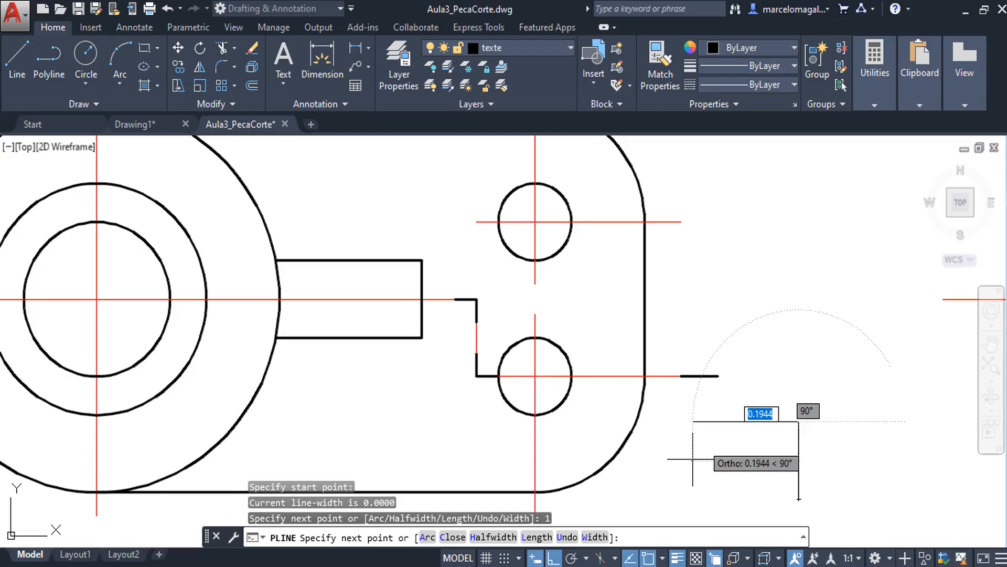
Continue the polyline 1 unit upward as an arrowhead with starting width 0.3 and ending width 0, and finish it.
{"action": "left_click", "coordinate": [595, 537]}
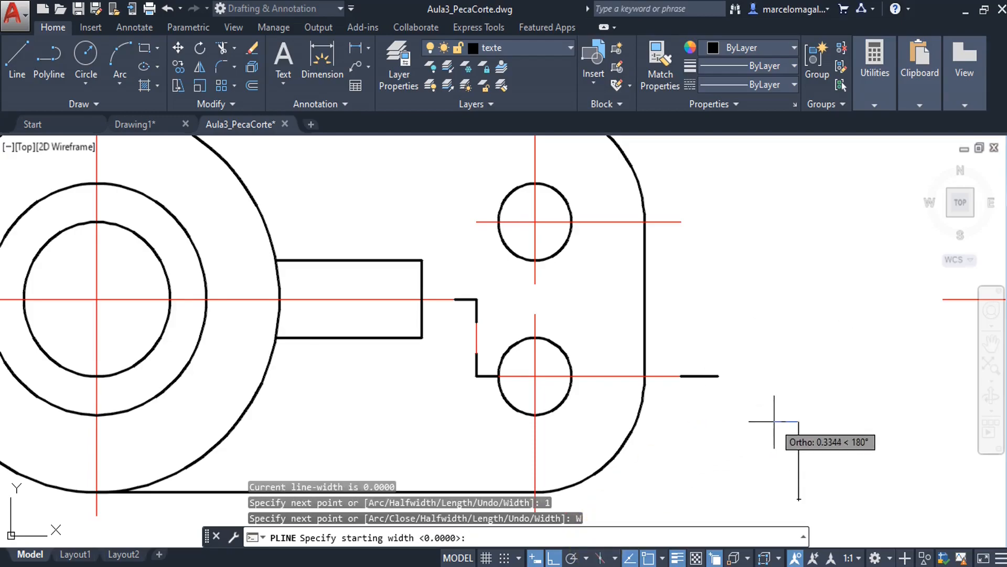
{"action": "type", "text": "."}
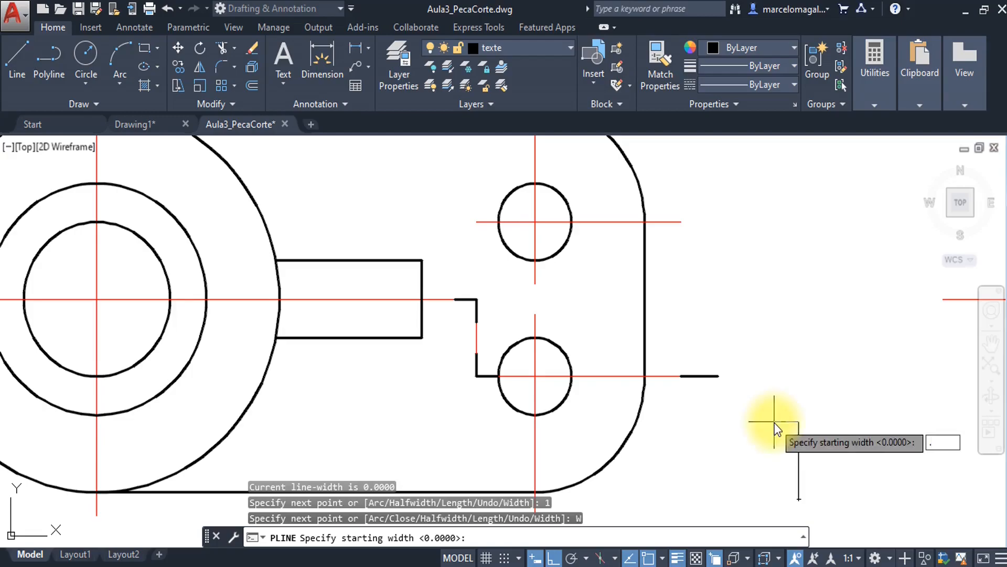
{"action": "type", "text": "3"}
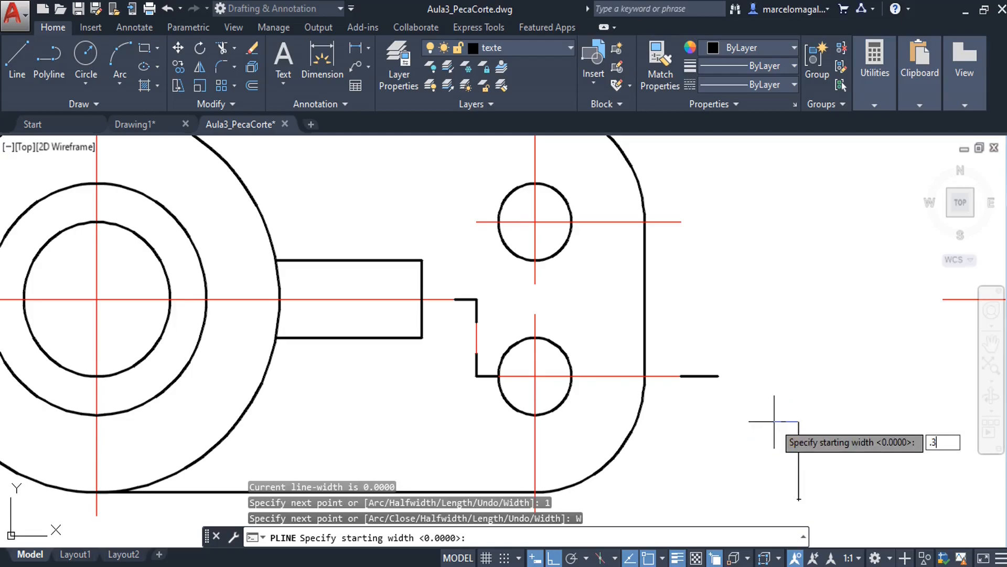
{"action": "key", "text": "Return"}
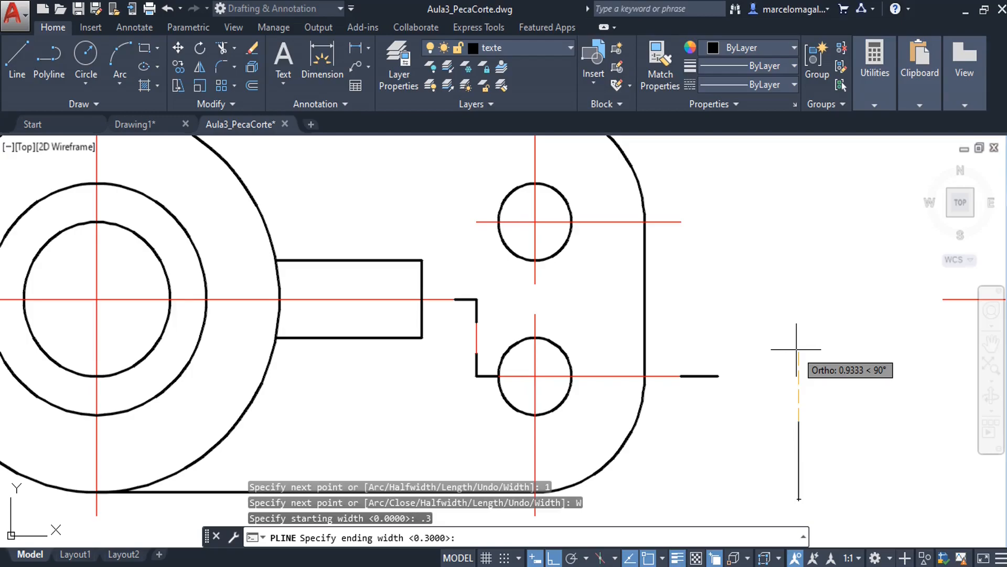
{"action": "type", "text": "0"}
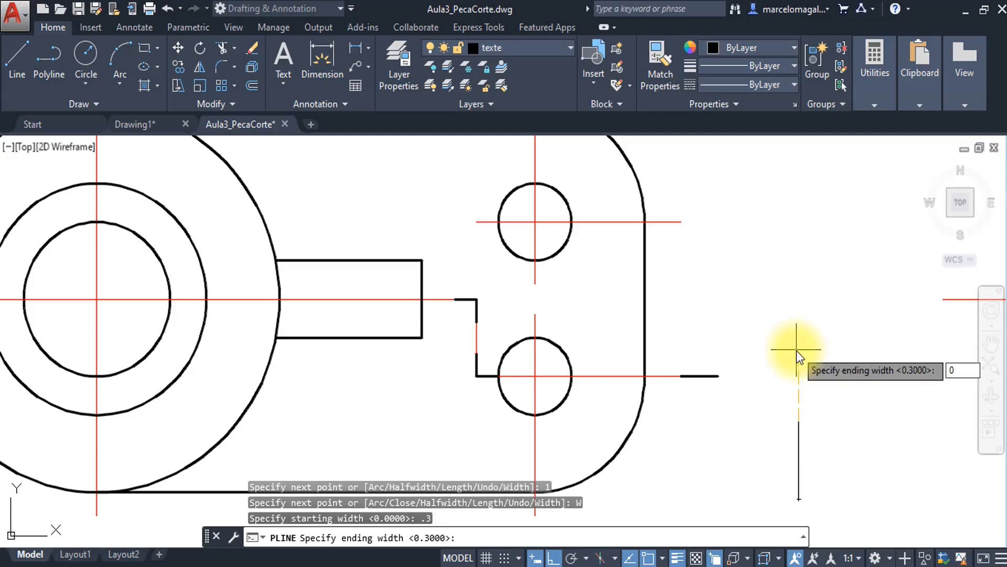
{"action": "key", "text": "Return"}
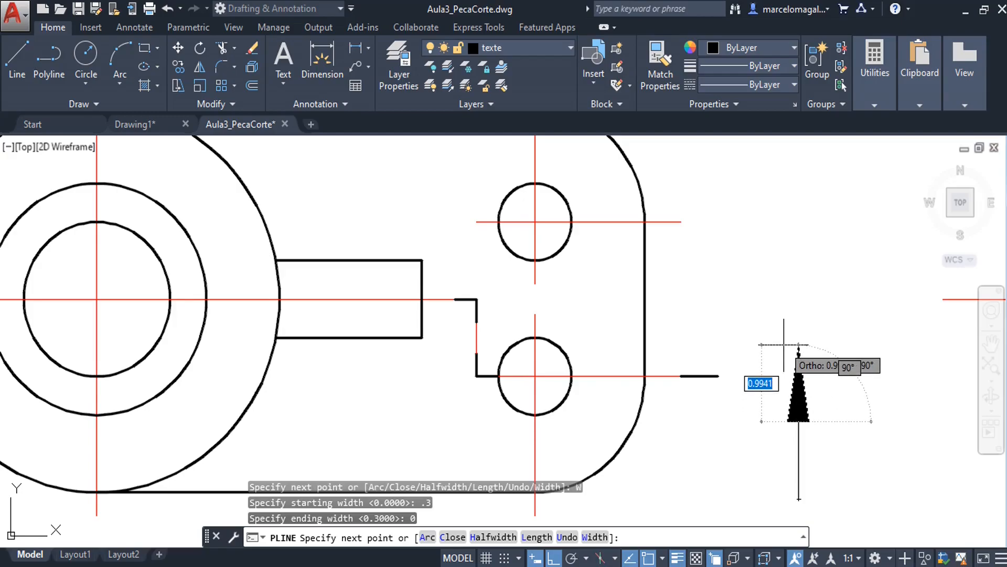
{"action": "type", "text": "1"}
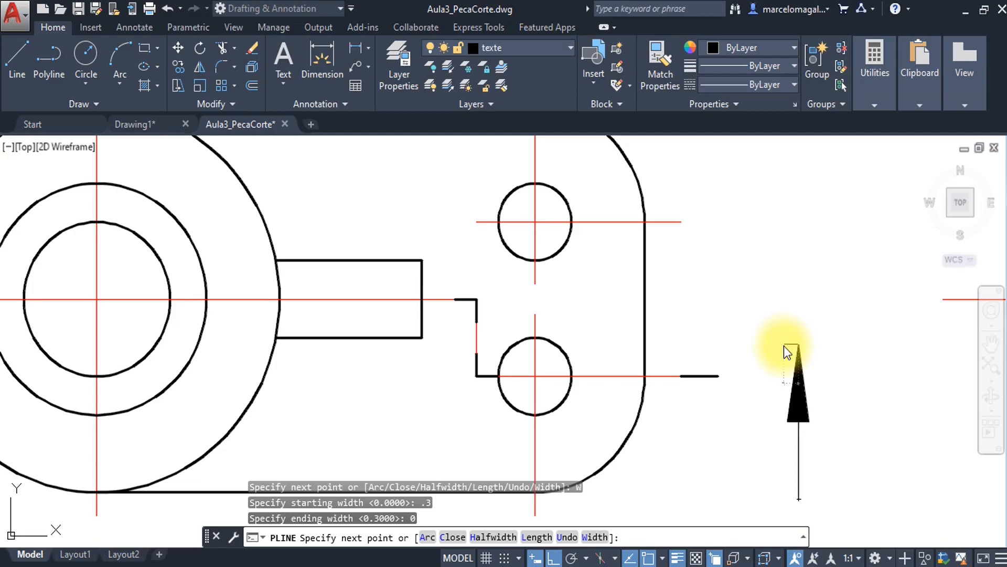
{"action": "key", "text": "Return"}
{"action": "key", "text": "Escape"}
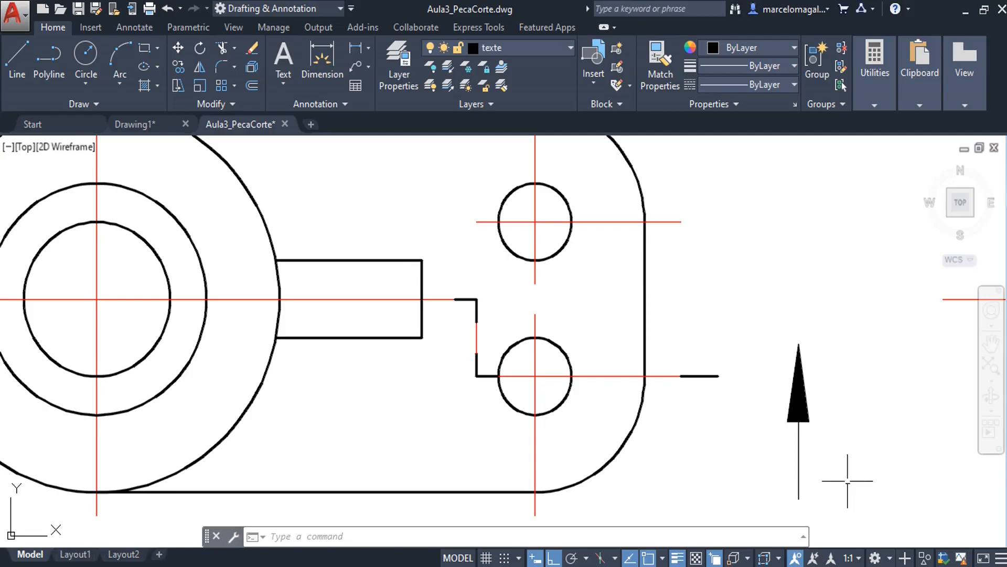
Try shortening the arrow by stretching its tail and tip to the midpoints of the shaft and head, and undo the stretches.
{"action": "left_click", "coordinate": [800, 480]}
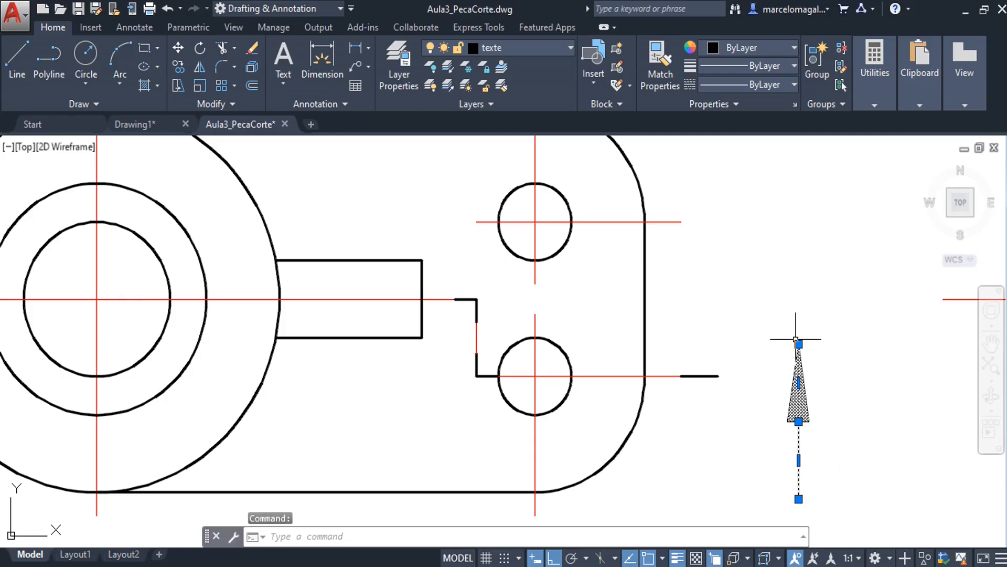
{"action": "left_click", "coordinate": [798, 499]}
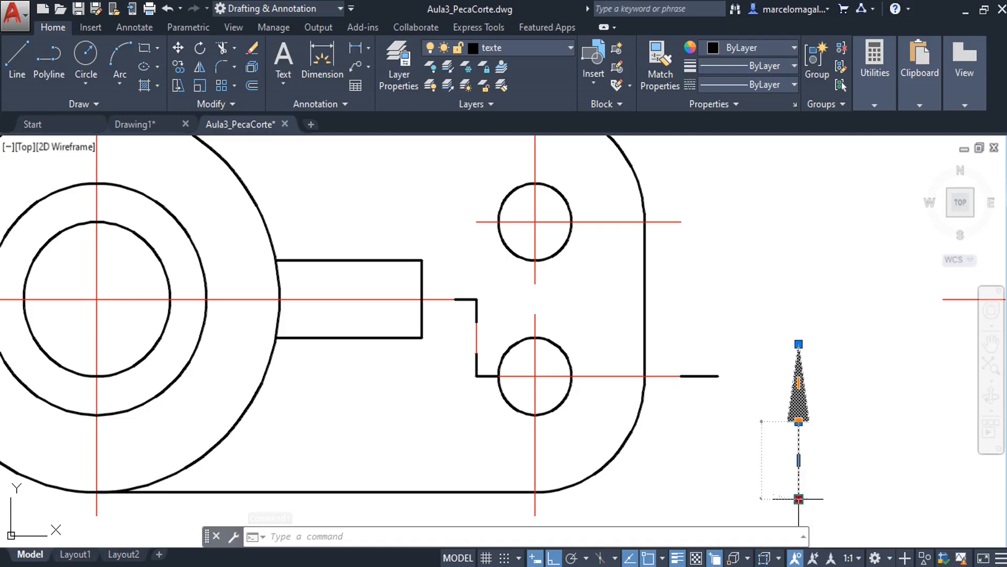
{"action": "left_click", "coordinate": [799, 460]}
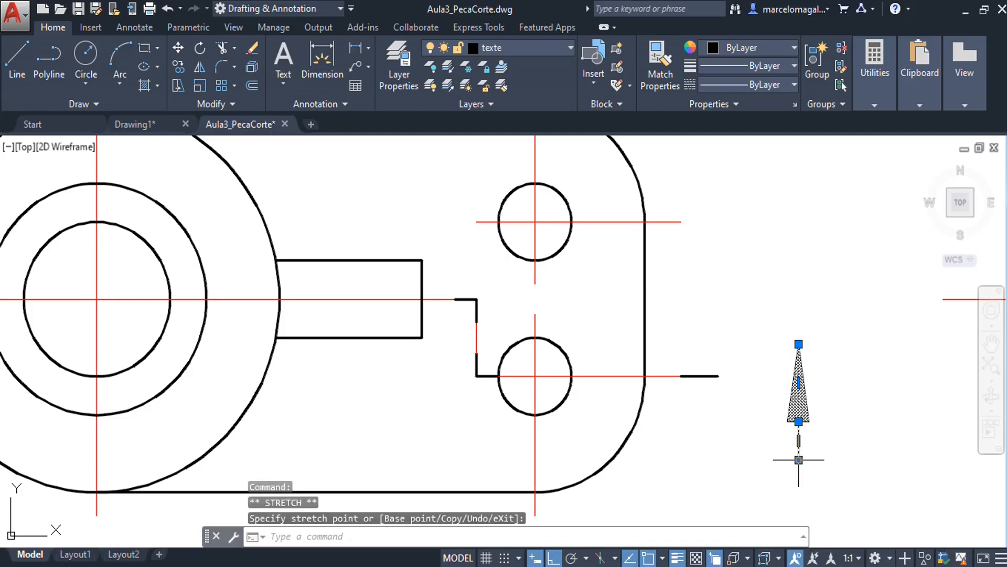
{"action": "left_click", "coordinate": [799, 345]}
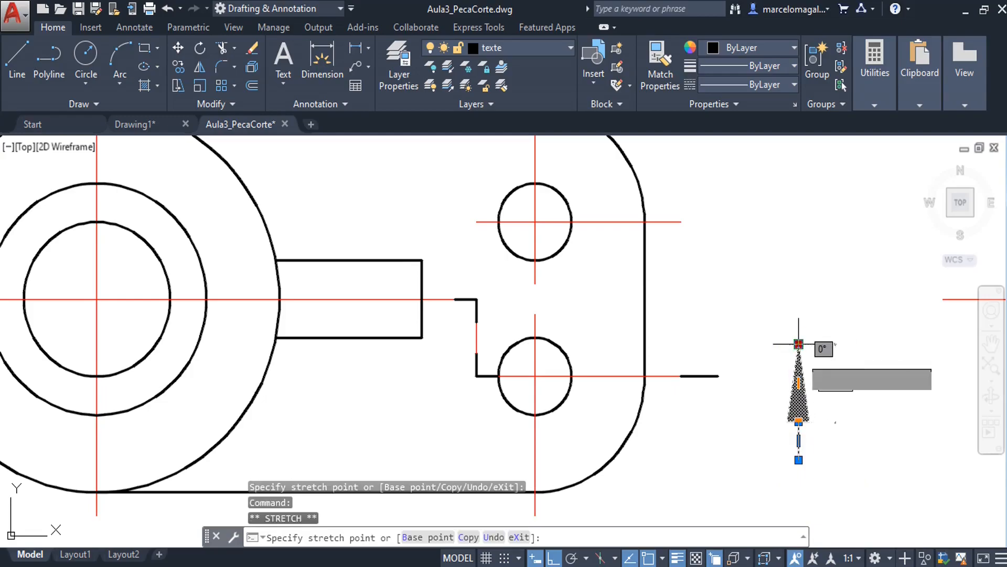
{"action": "left_click", "coordinate": [799, 383]}
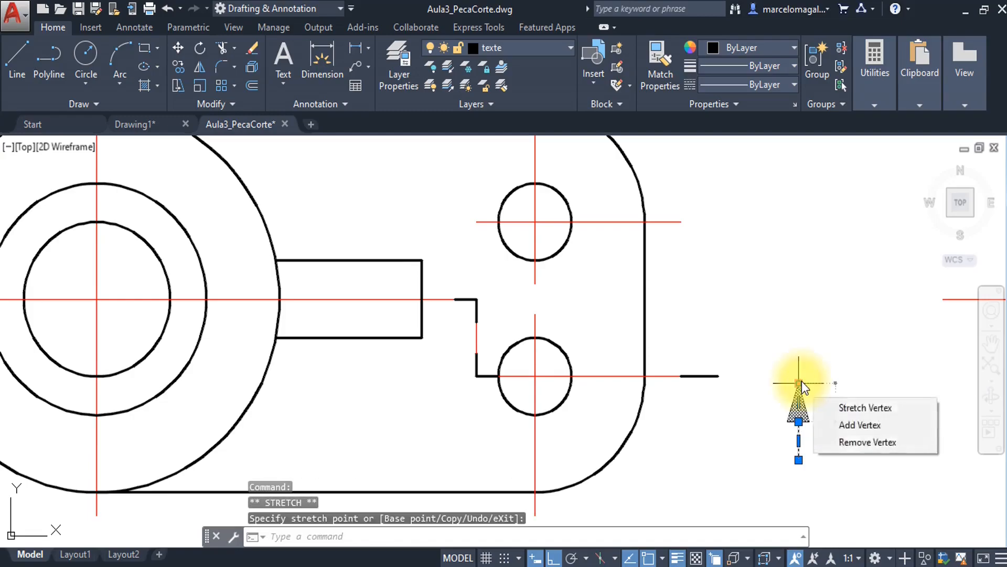
{"action": "key", "text": "Escape"}
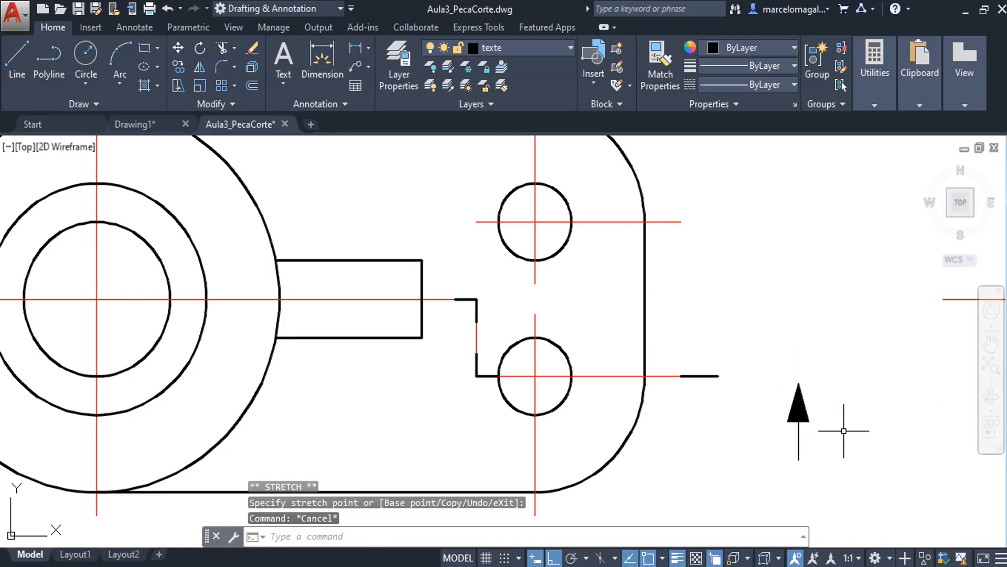
{"action": "type", "text": "u"}
{"action": "key", "text": "Return"}
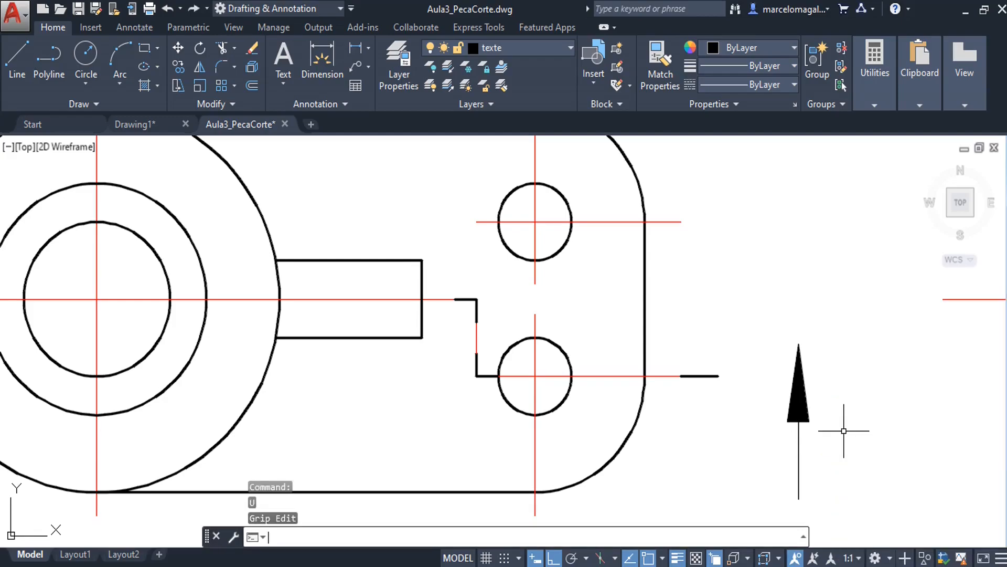
Move the arrow by its tip to the midpoint of the thick segment at the section line's right end.
{"action": "type", "text": "m"}
{"action": "key", "text": "Return"}
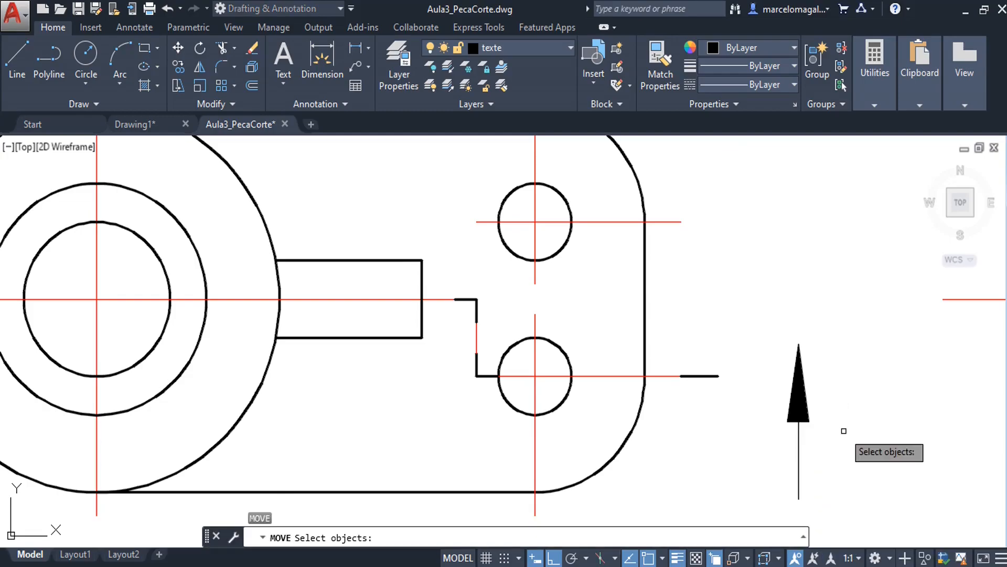
{"action": "left_click", "coordinate": [799, 471]}
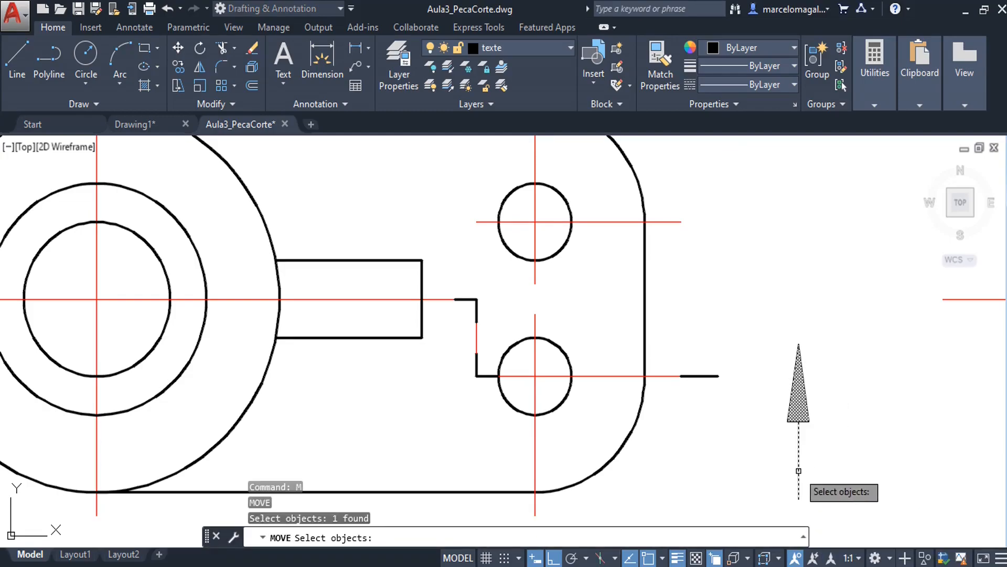
{"action": "key", "text": "Return"}
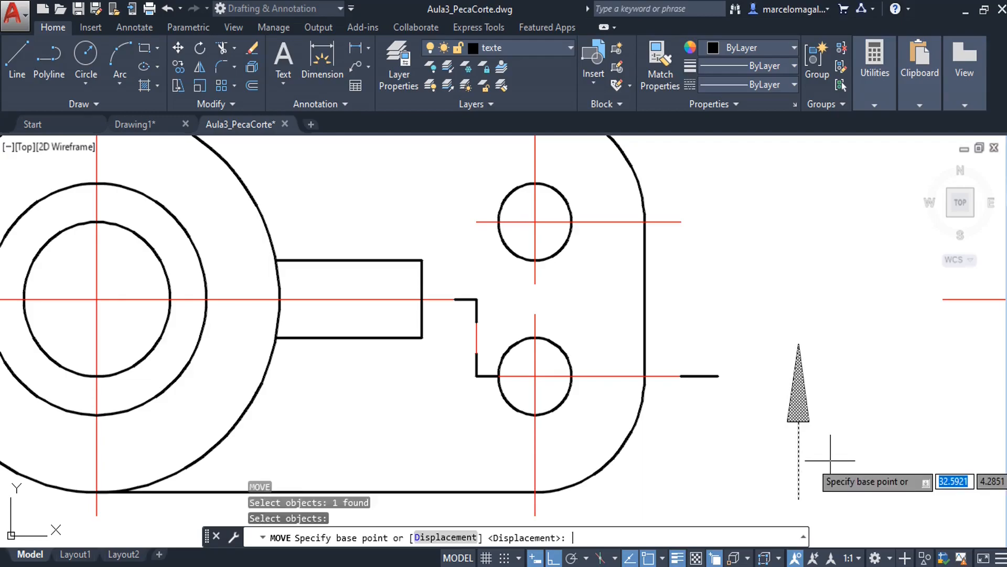
{"action": "left_click", "coordinate": [798, 344]}
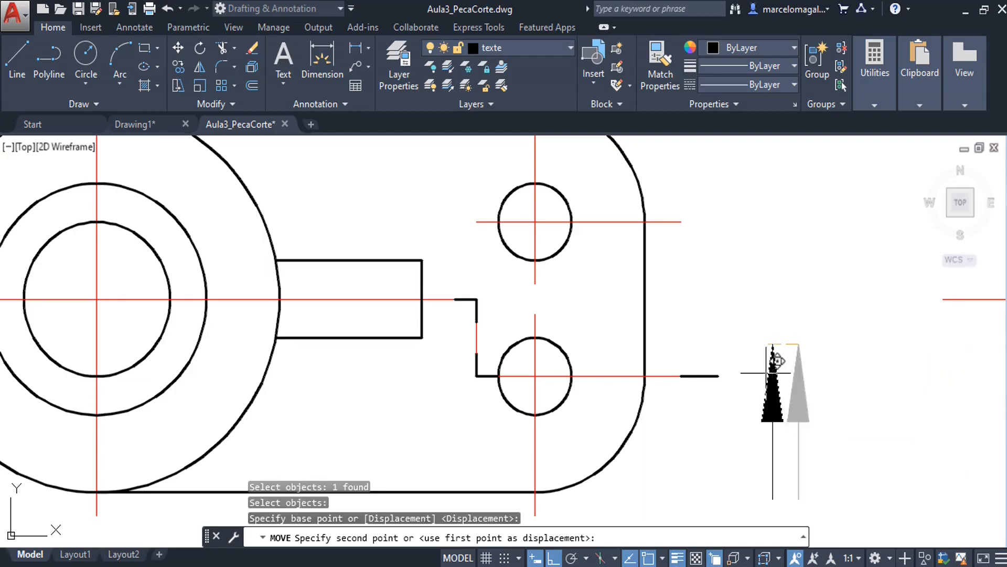
{"action": "left_click", "coordinate": [697, 374]}
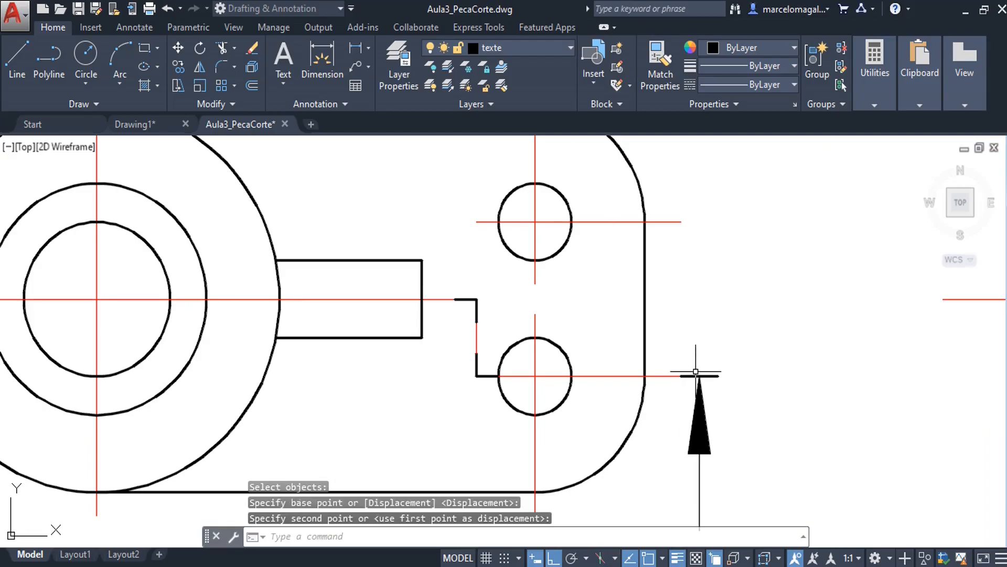
Add multiline text reading A just beside the shaft of the arrow at the section line's right end.
{"action": "scroll", "coordinate": [717, 437], "scroll_direction": "down", "scroll_amount": 3}
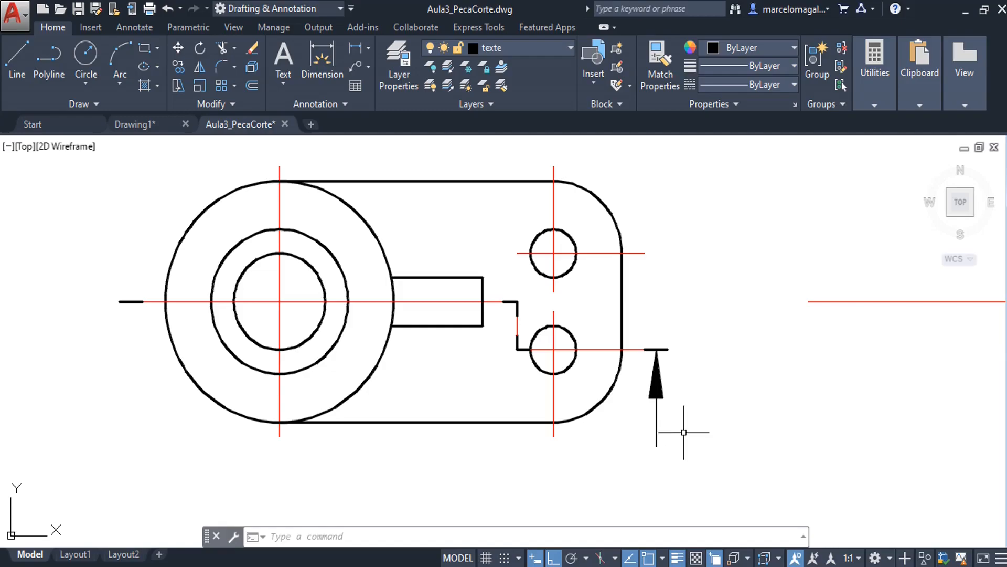
{"action": "left_click", "coordinate": [284, 79]}
{"action": "left_click", "coordinate": [301, 112]}
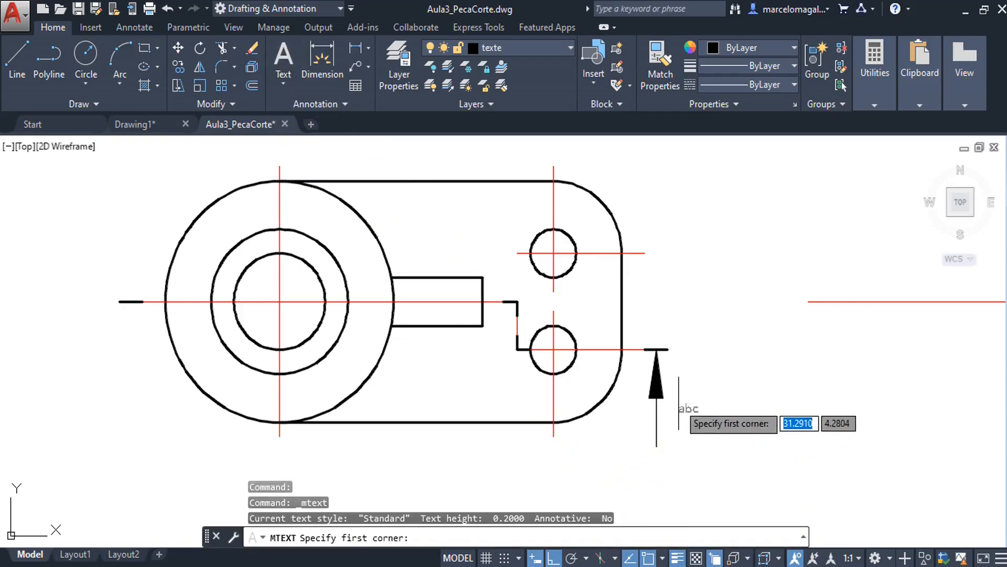
{"action": "left_click", "coordinate": [679, 400]}
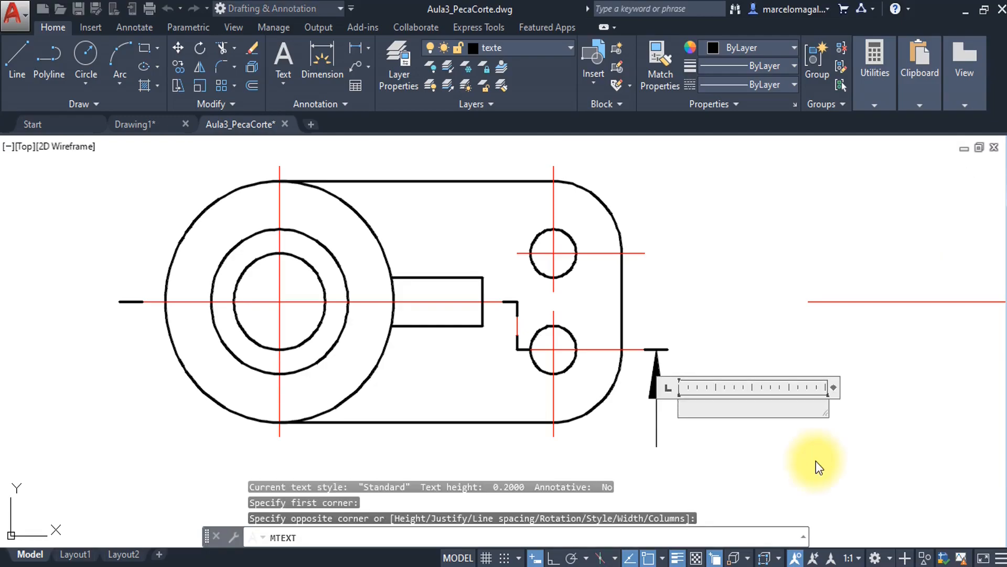
{"action": "type", "text": "A"}
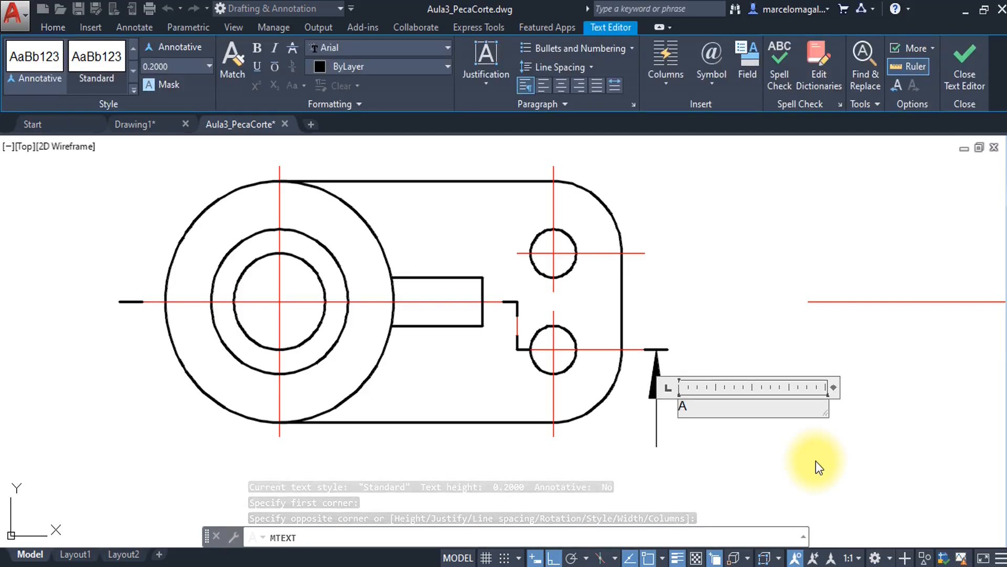
Set the text height of the letter A to 1.
{"action": "left_click_drag", "start_coordinate": [688, 411], "coordinate": [680, 410]}
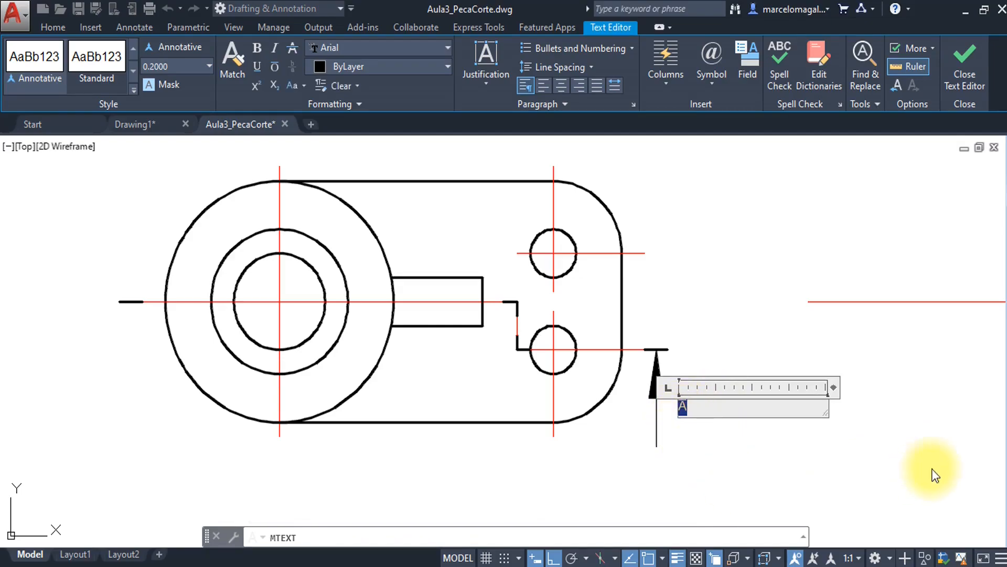
{"action": "left_click", "coordinate": [212, 67]}
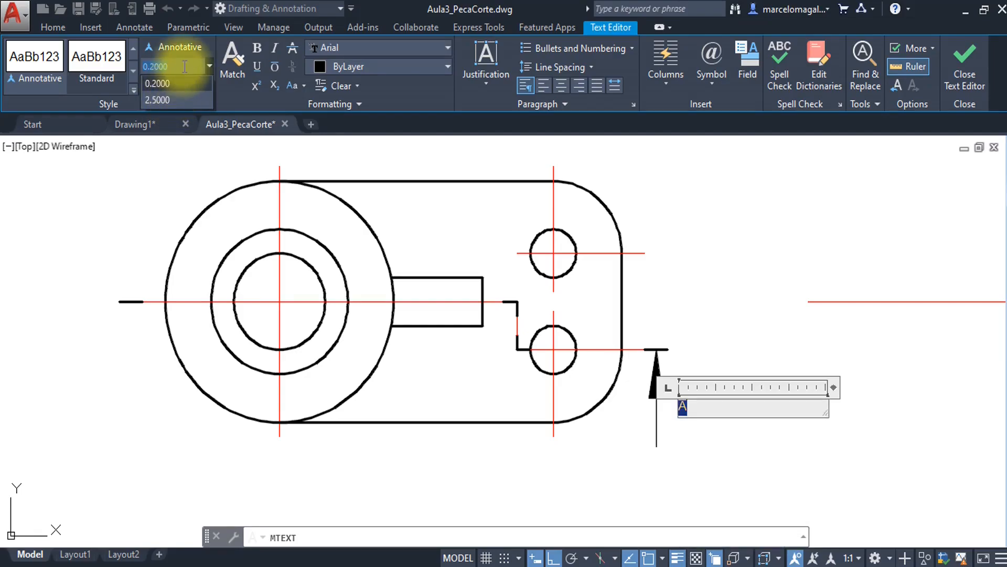
{"action": "left_click", "coordinate": [184, 67]}
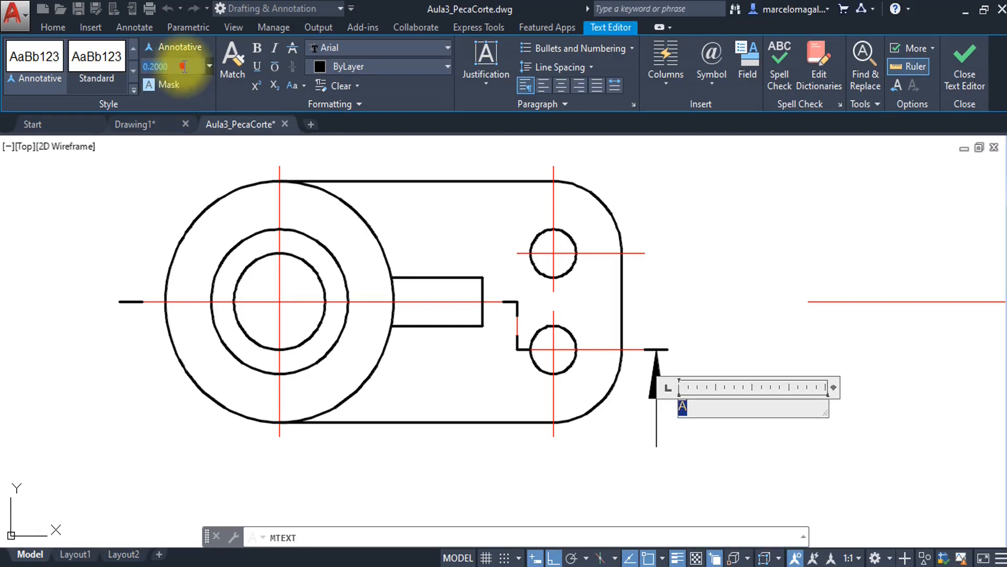
{"action": "key", "text": "BackSpace"}
{"action": "key", "text": "BackSpace"}
{"action": "key", "text": "BackSpace"}
{"action": "key", "text": "BackSpace"}
{"action": "key", "text": "BackSpace"}
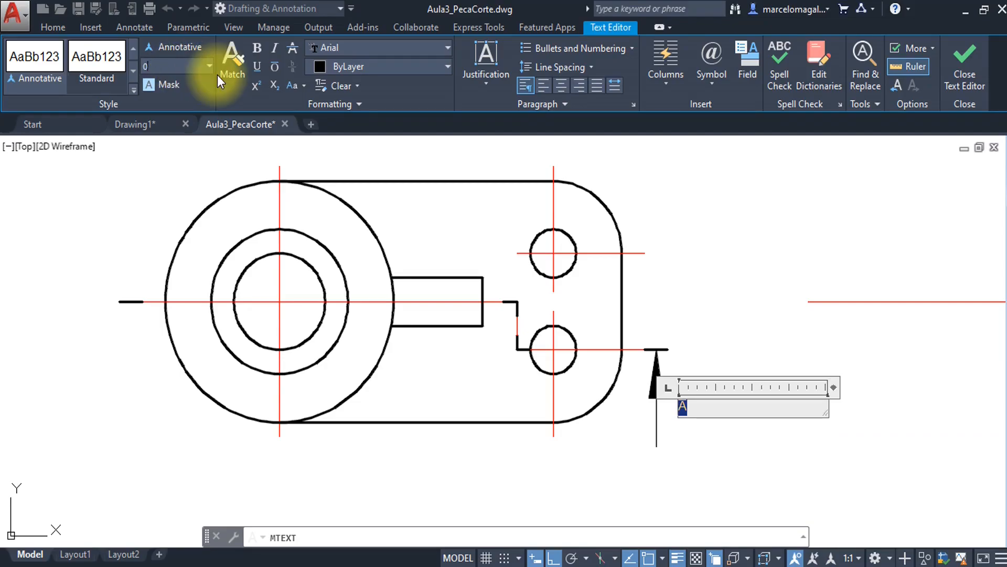
{"action": "key", "text": "BackSpace"}
{"action": "type", "text": "1"}
{"action": "key", "text": "Return"}
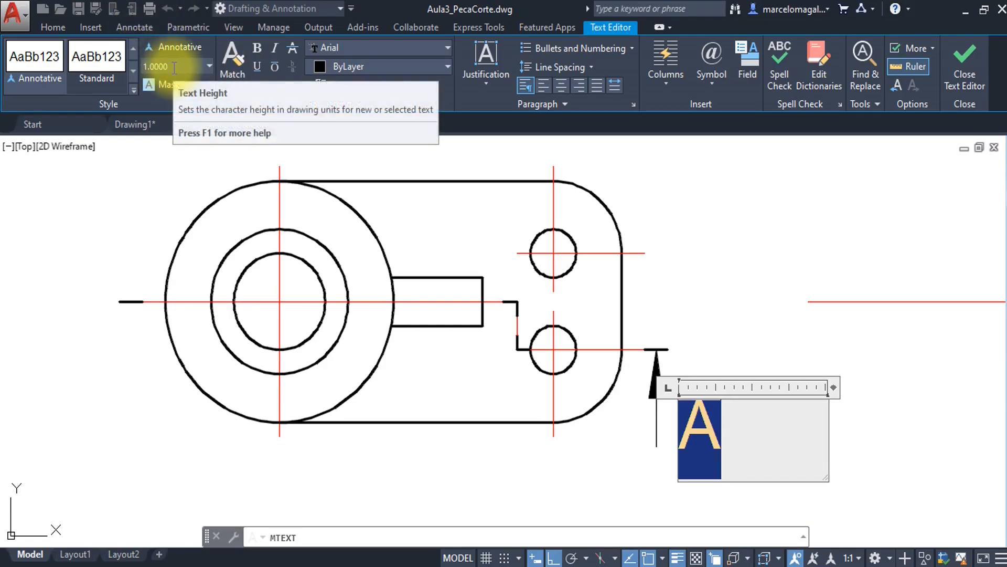
Set the letter A's text height to 0.8 and finish editing the text.
{"action": "left_click", "coordinate": [175, 67]}
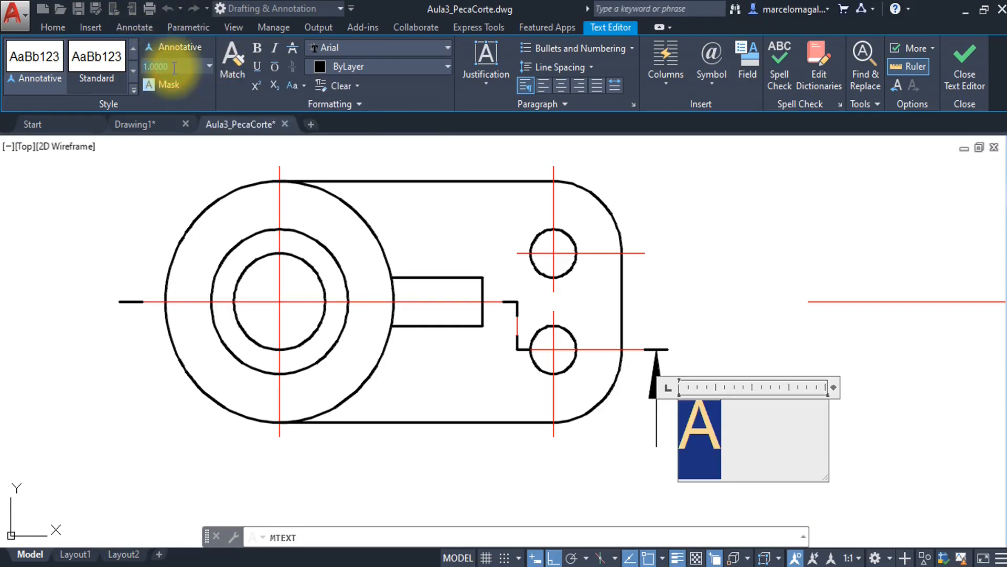
{"action": "key", "text": "BackSpace"}
{"action": "type", "text": "."}
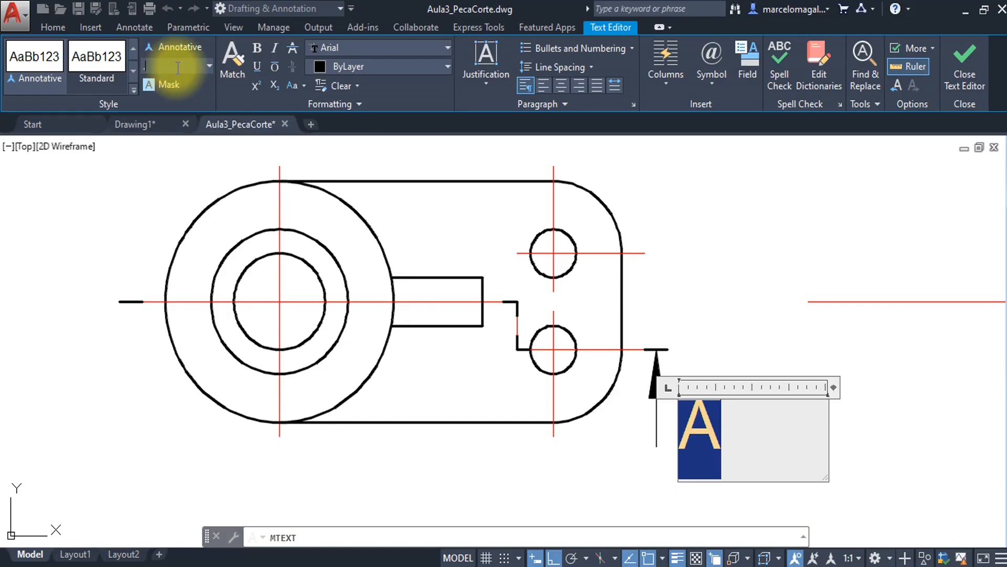
{"action": "type", "text": "8"}
{"action": "key", "text": "Return"}
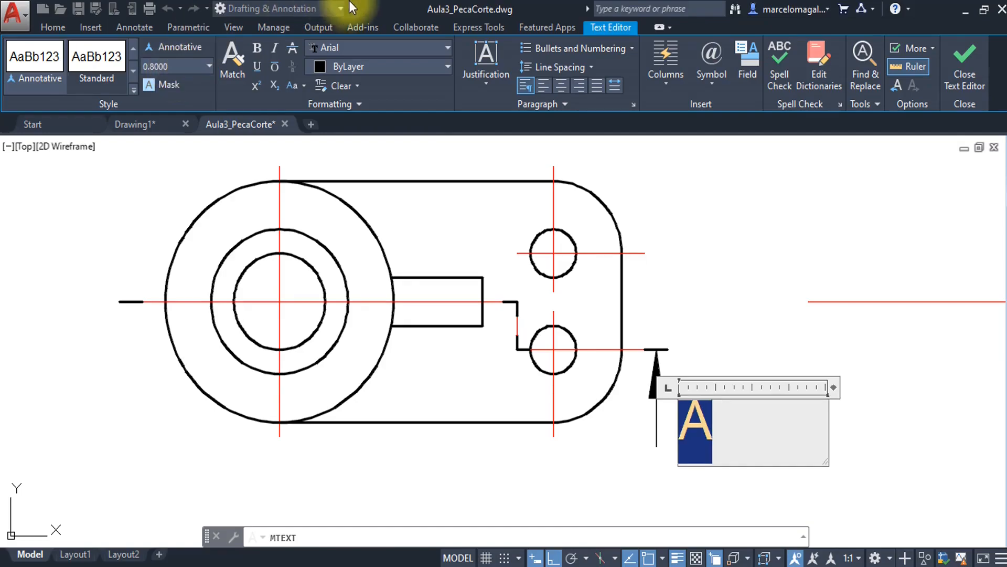
{"action": "left_click", "coordinate": [965, 68]}
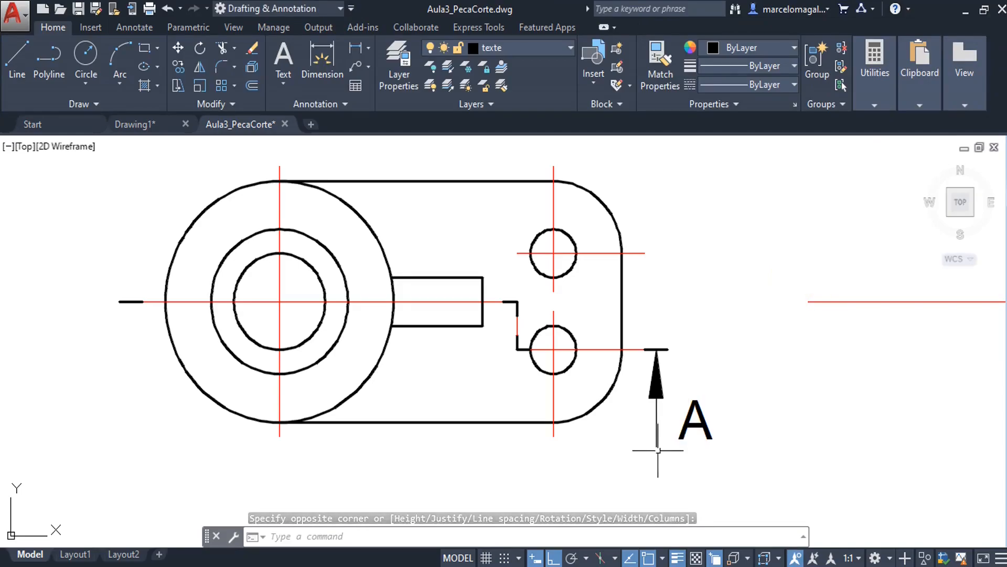
Turn Ortho off and move the letter A about 0.34 units left, closer to the arrow's shaft.
{"action": "left_click", "coordinate": [553, 558]}
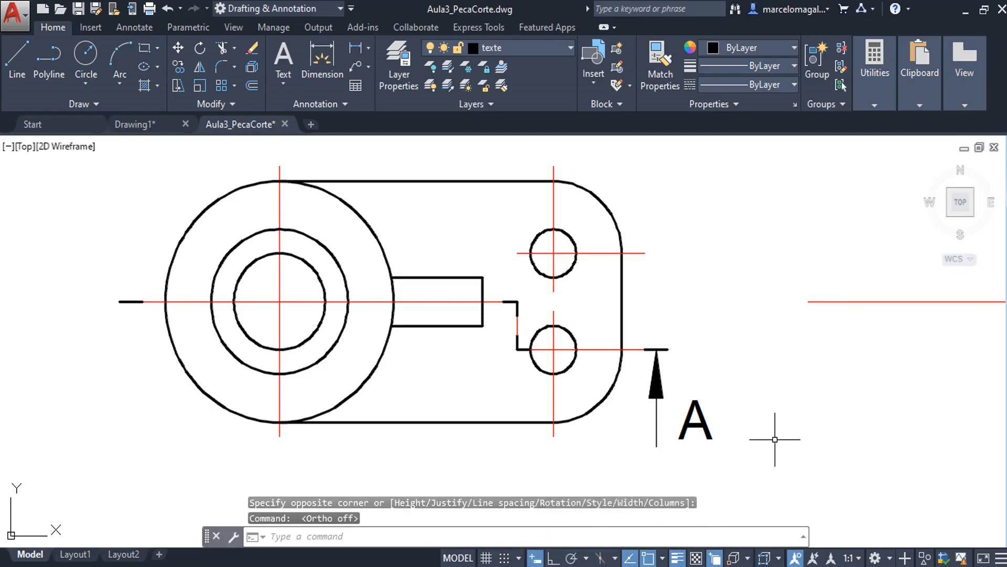
{"action": "type", "text": "m"}
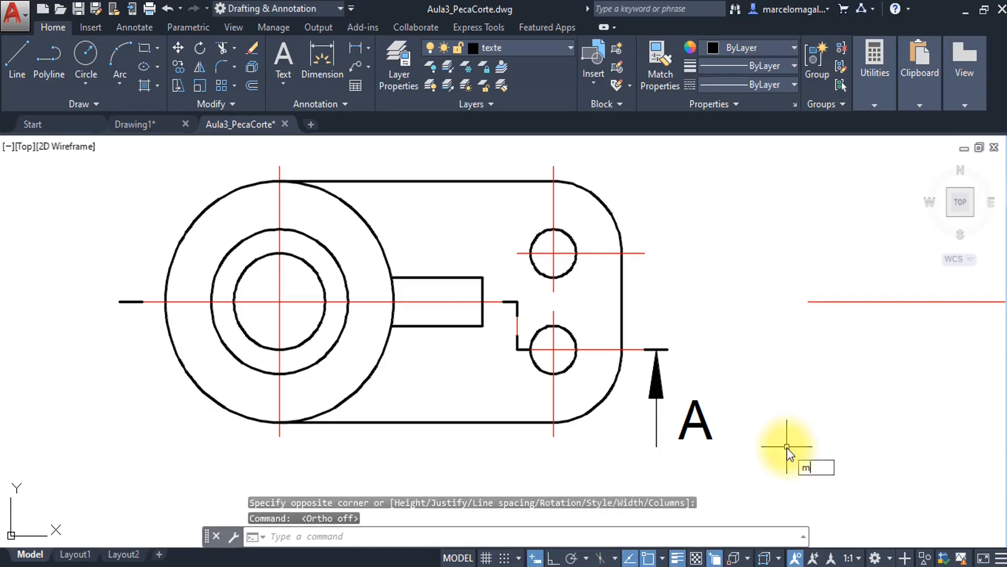
{"action": "key", "text": "Return"}
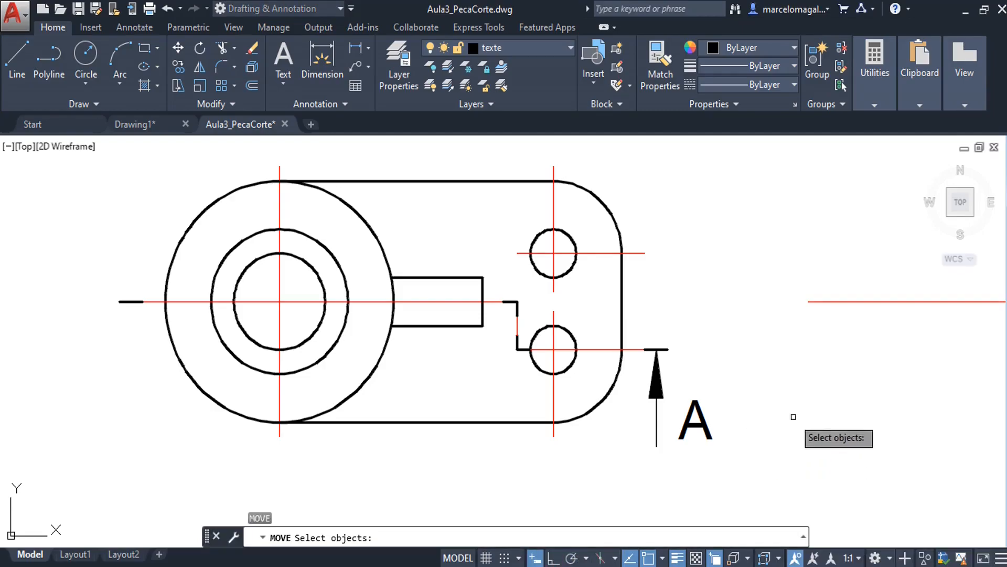
{"action": "left_click", "coordinate": [699, 428]}
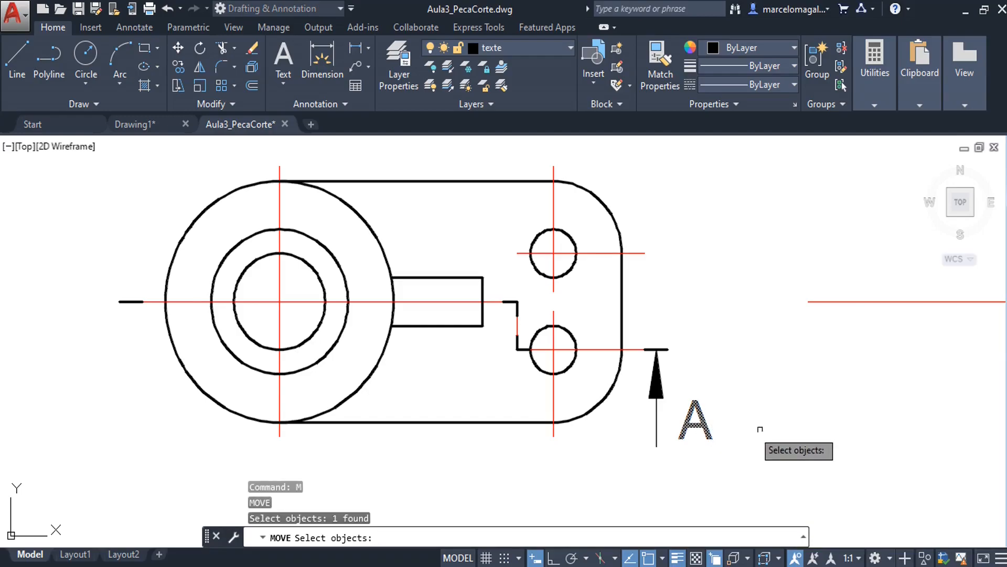
{"action": "key", "text": "Return"}
{"action": "left_click", "coordinate": [795, 410]}
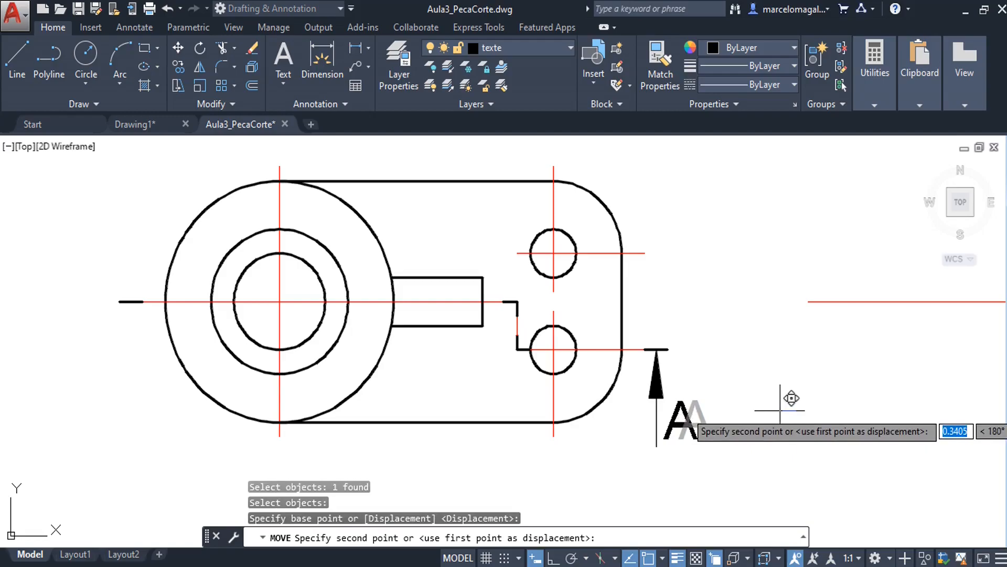
{"action": "left_click", "coordinate": [780, 410]}
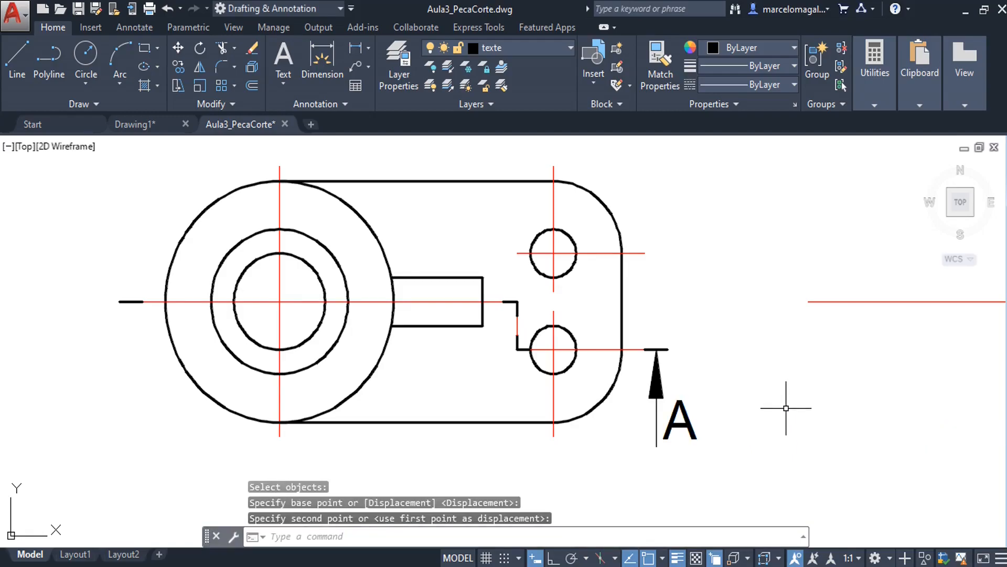
Copy the arrow and its letter A from the arrow tip to the midpoint of the thick segment at the section line's left end.
{"action": "middle_click_drag", "start_coordinate": [601, 432], "coordinate": [618, 411]}
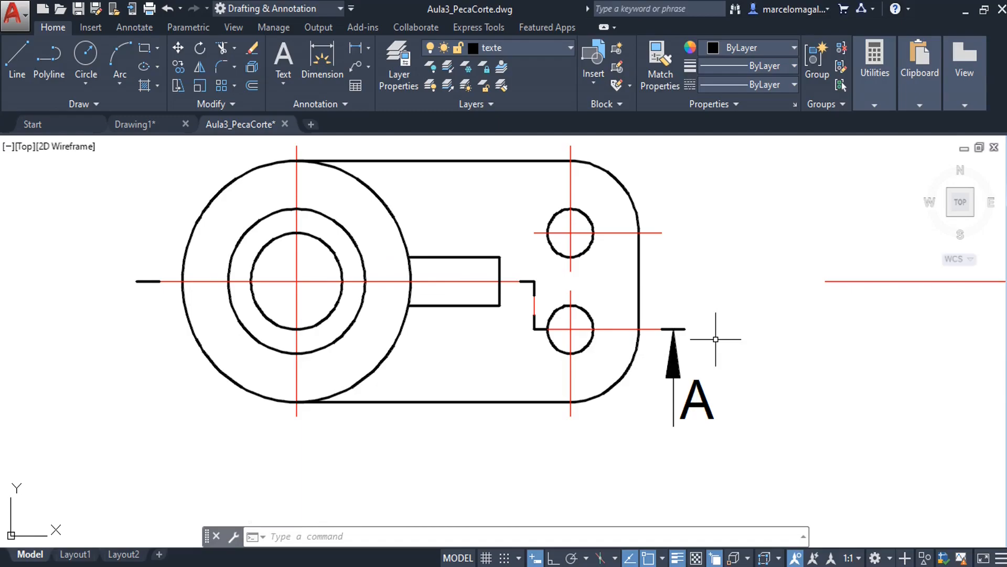
{"action": "type", "text": "co"}
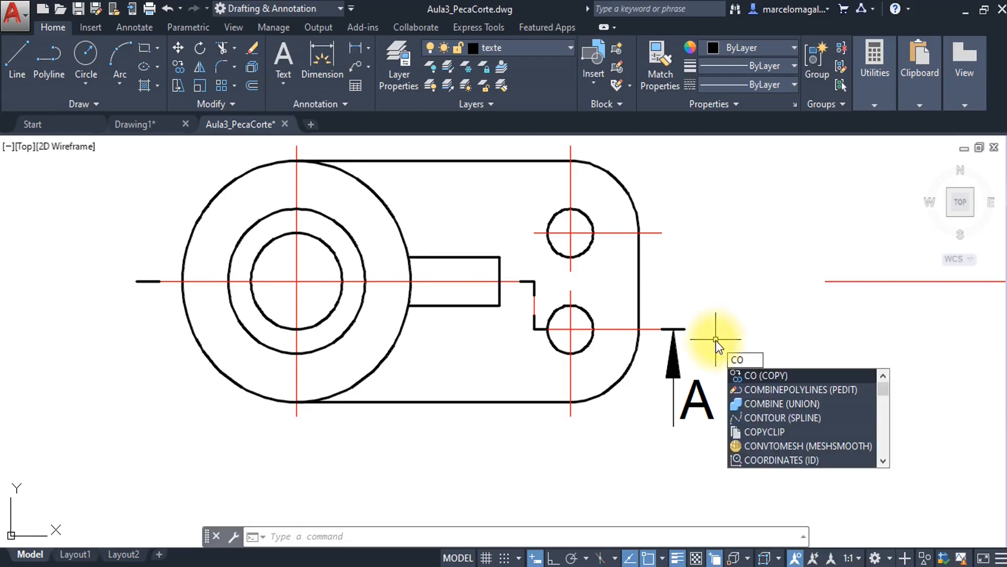
{"action": "key", "text": "Return"}
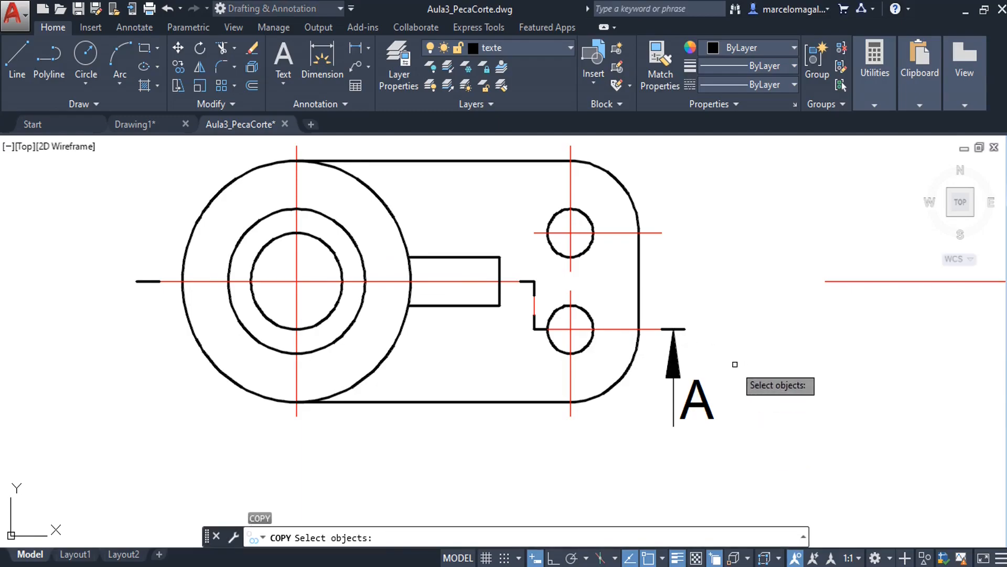
{"action": "left_click", "coordinate": [735, 365]}
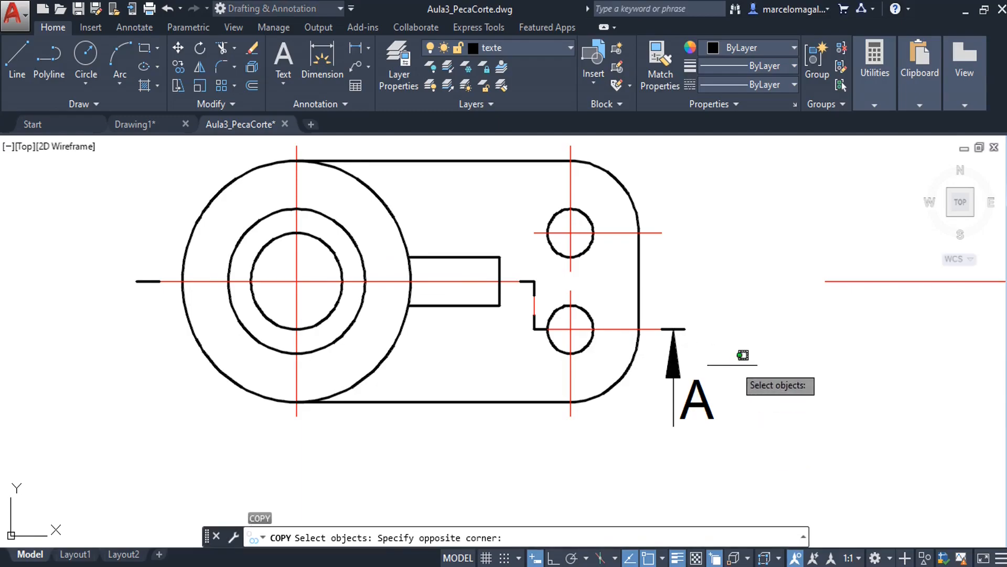
{"action": "left_click", "coordinate": [652, 451]}
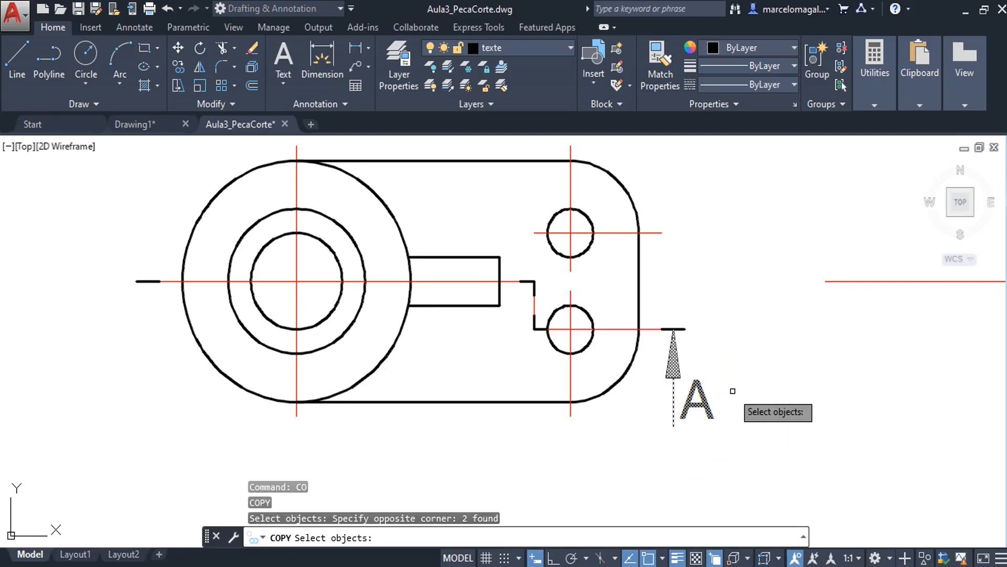
{"action": "key", "text": "Return"}
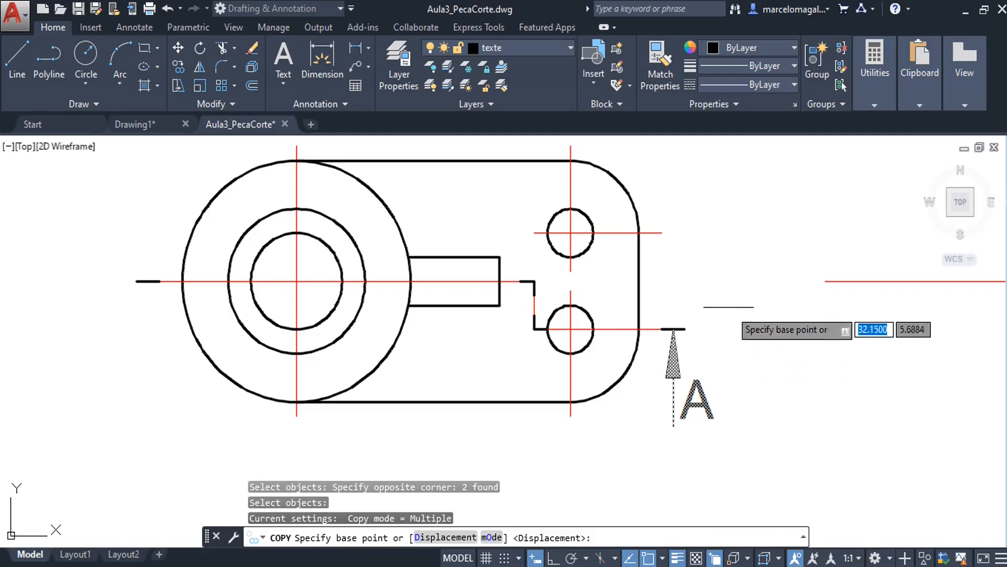
{"action": "left_click", "coordinate": [673, 329]}
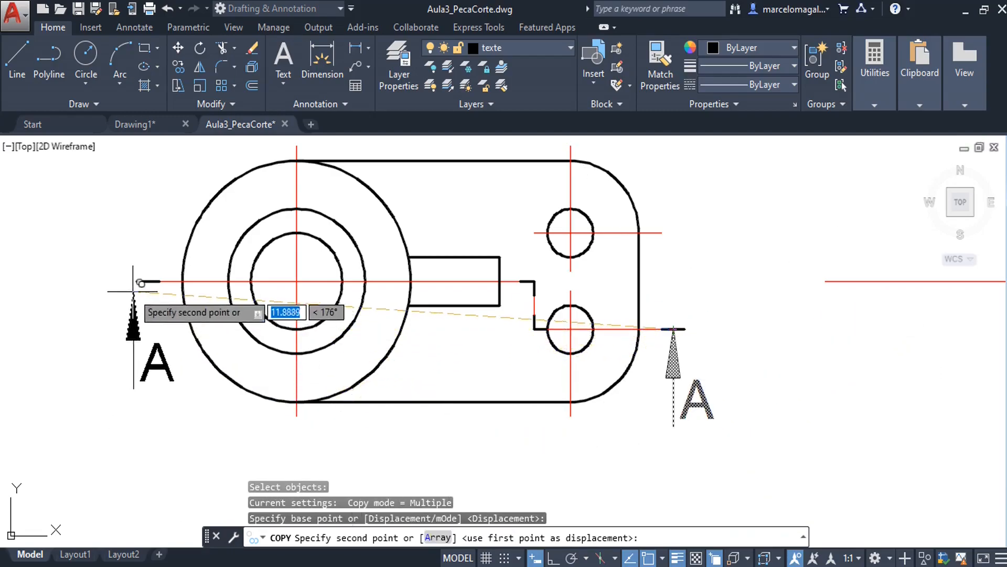
{"action": "left_click", "coordinate": [147, 281]}
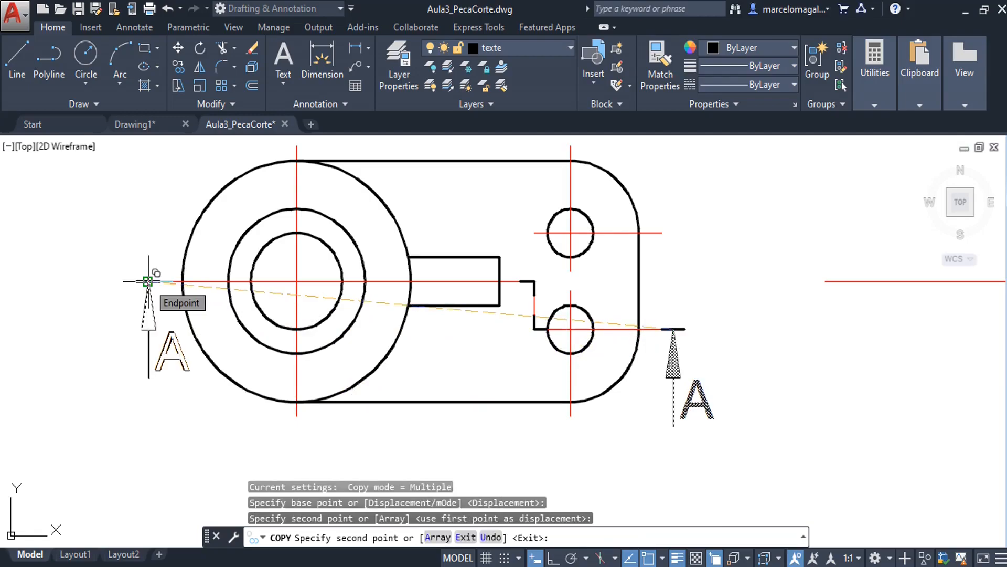
{"action": "key", "text": "Escape"}
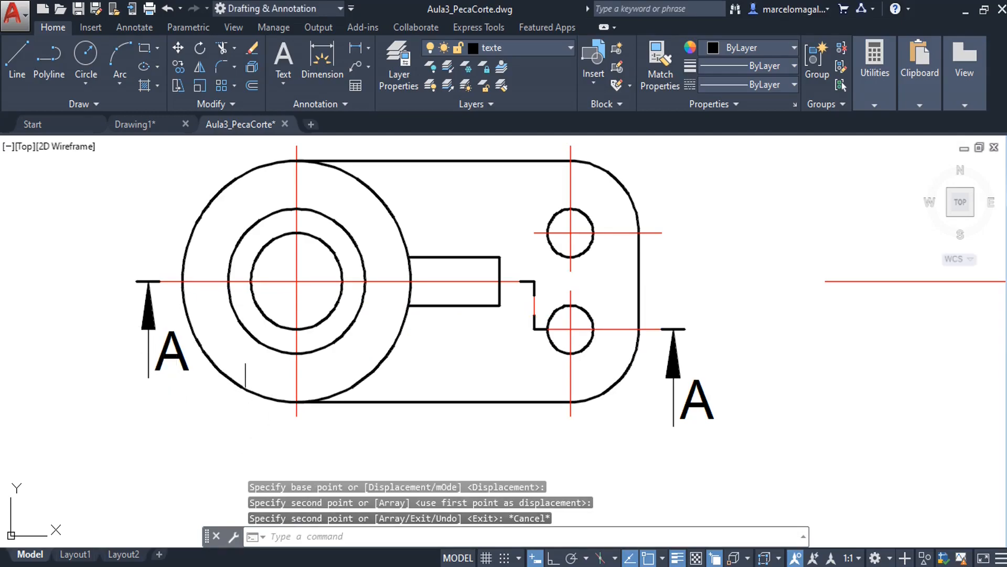
Turn Ortho on and mirror the letter A across the shaft of the section line's left arrow, erasing the original letter.
{"action": "middle_click_drag", "start_coordinate": [168, 379], "coordinate": [236, 363]}
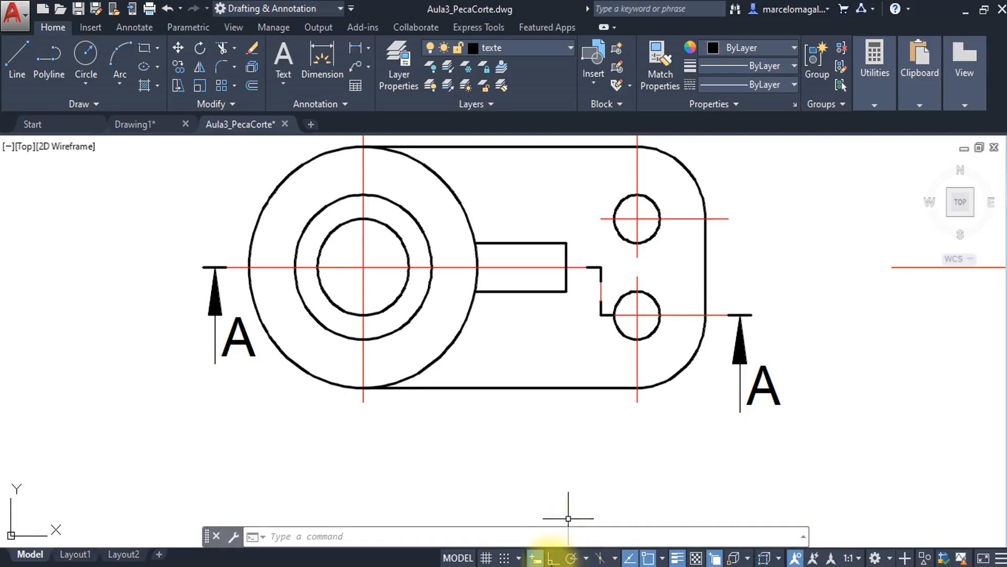
{"action": "left_click", "coordinate": [554, 558]}
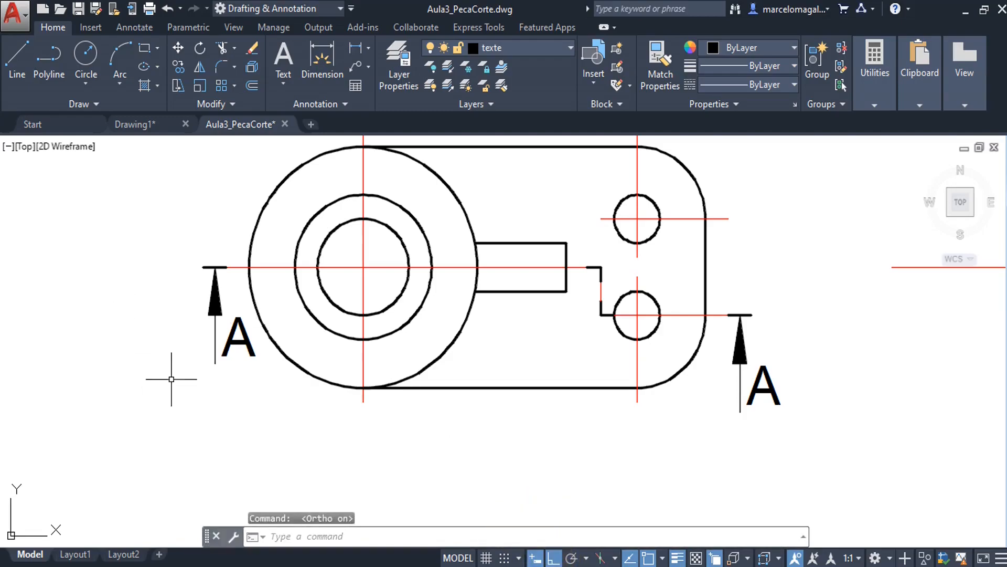
{"action": "left_click", "coordinate": [200, 66]}
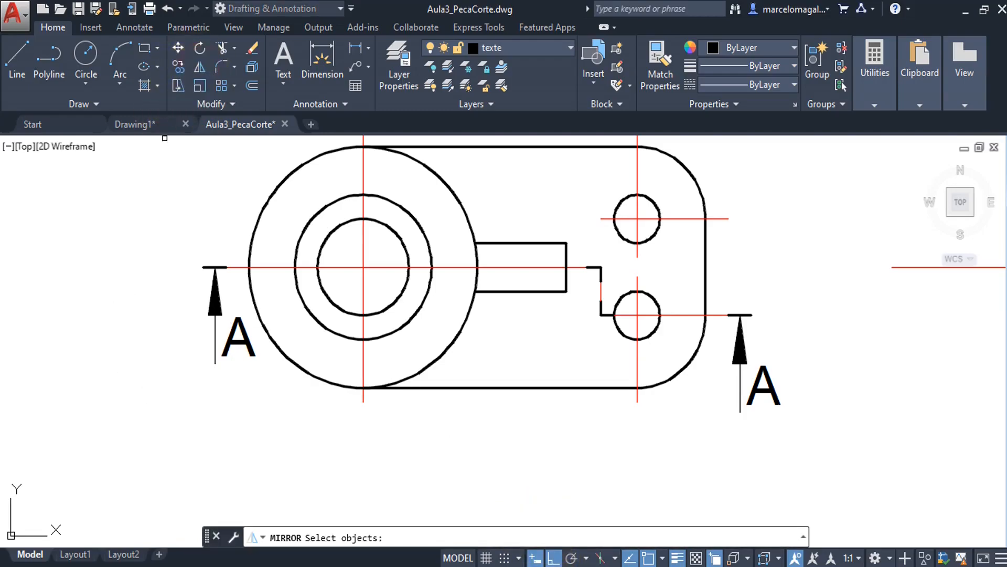
{"action": "left_click", "coordinate": [239, 342]}
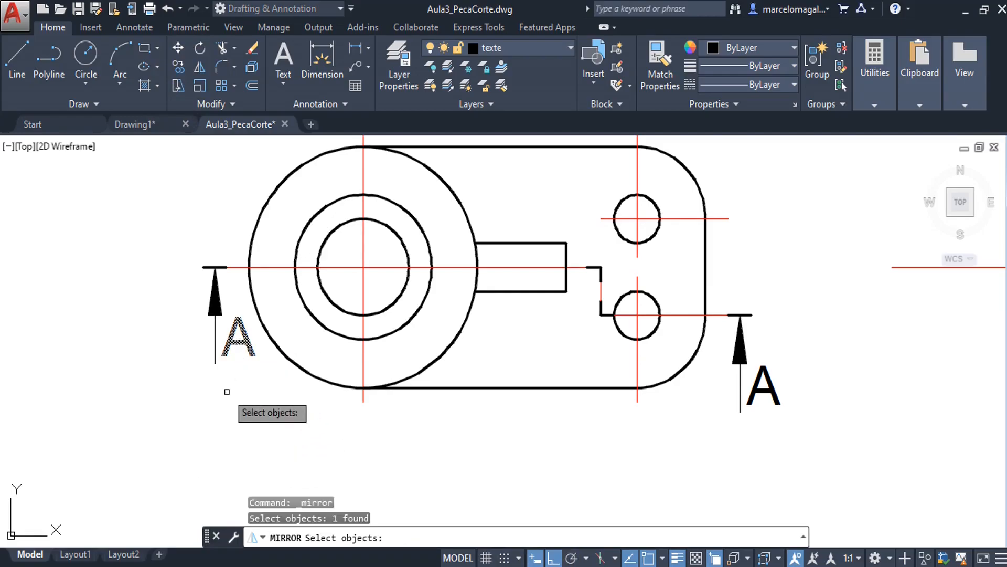
{"action": "key", "text": "Return"}
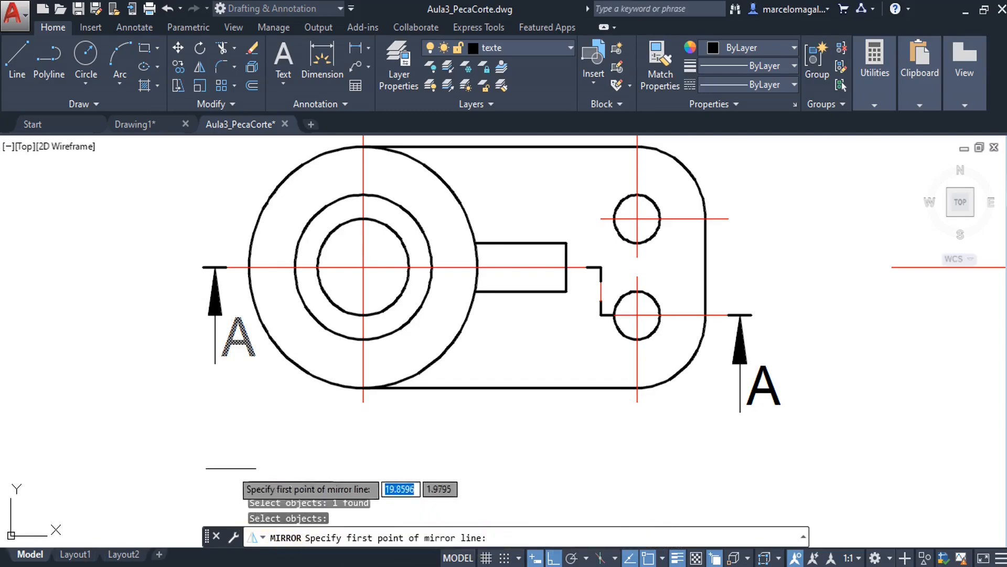
{"action": "left_click", "coordinate": [215, 363]}
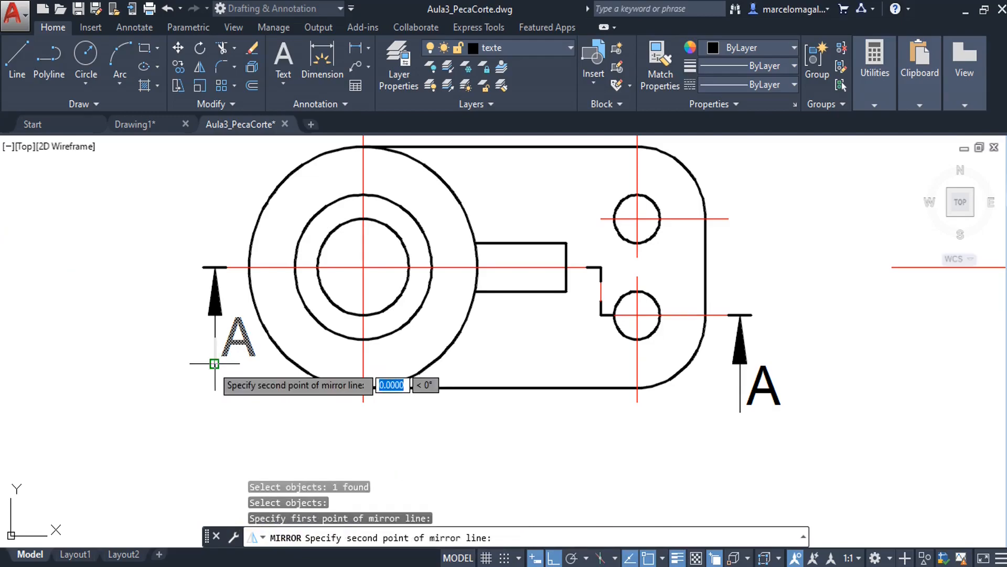
{"action": "left_click", "coordinate": [209, 200]}
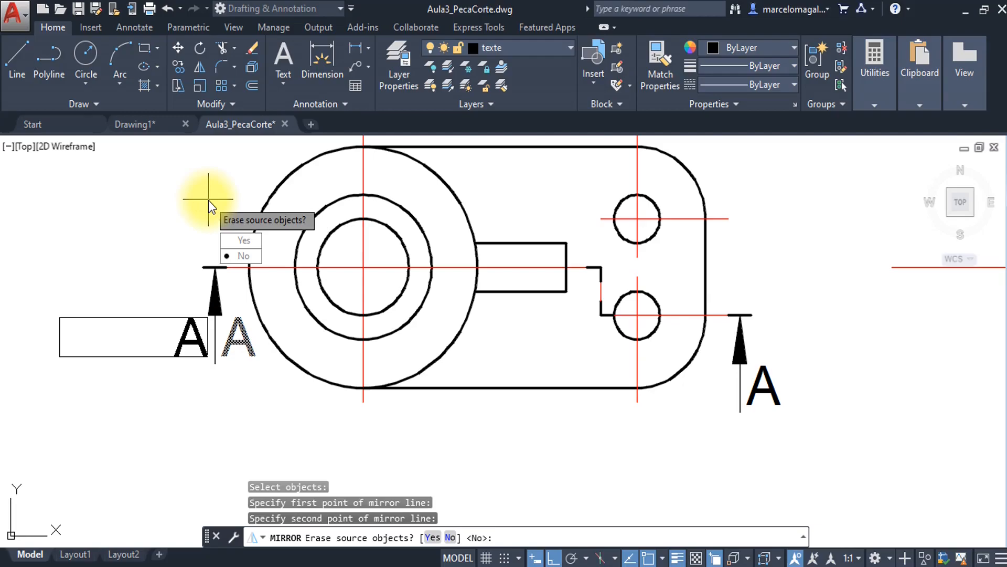
{"action": "left_click", "coordinate": [226, 243]}
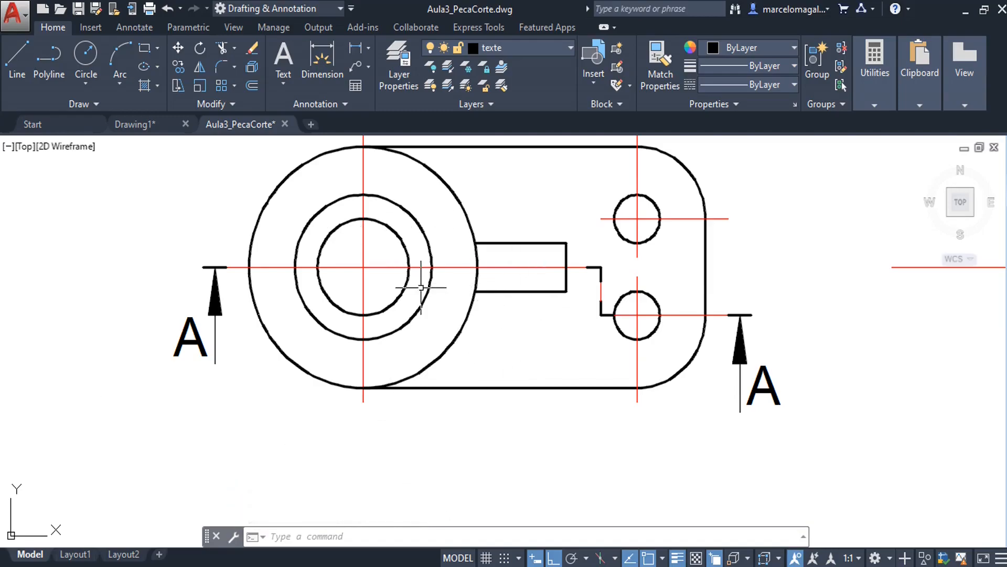
Explode the wide rectangle directly above the part's top view into separate lines.
{"action": "middle_click_drag", "start_coordinate": [416, 274], "coordinate": [371, 355]}
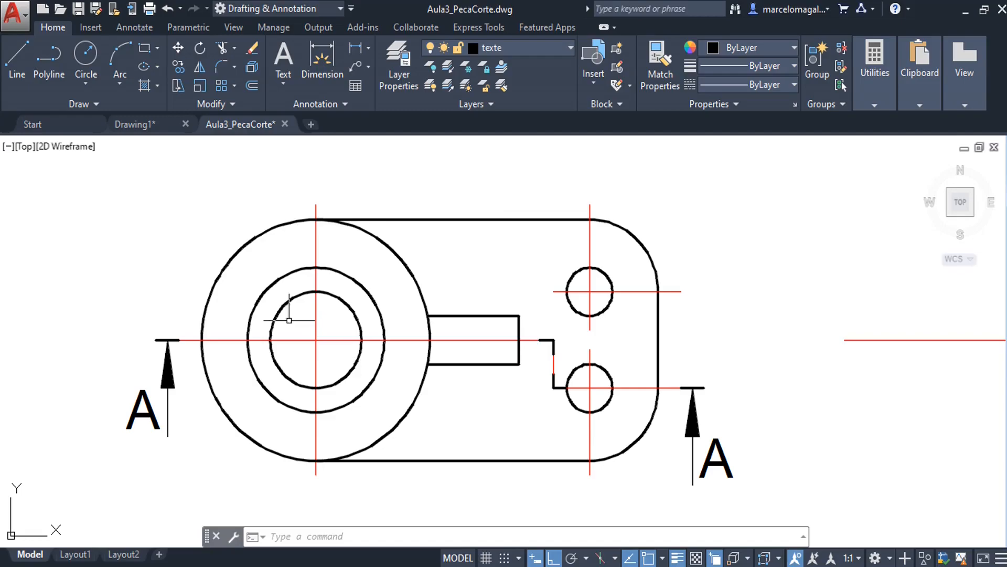
{"action": "scroll", "coordinate": [453, 287], "scroll_direction": "down", "scroll_amount": 4}
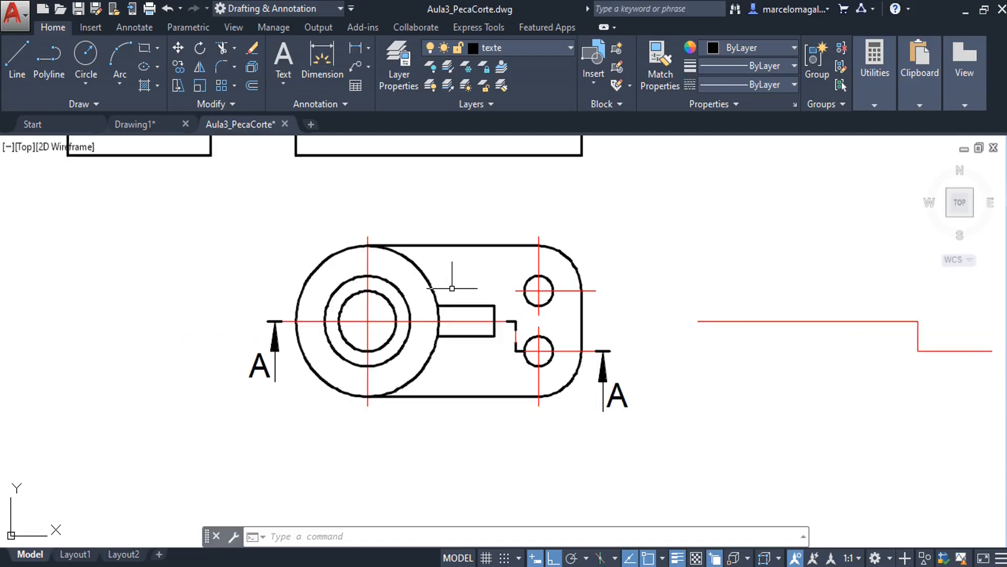
{"action": "middle_click_drag", "start_coordinate": [452, 288], "coordinate": [413, 373]}
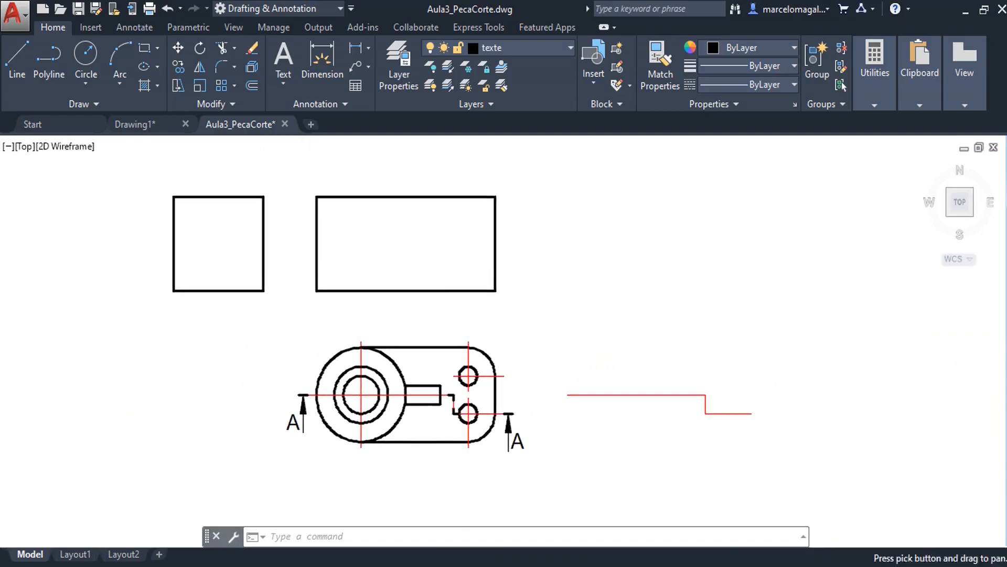
{"action": "left_click", "coordinate": [410, 292]}
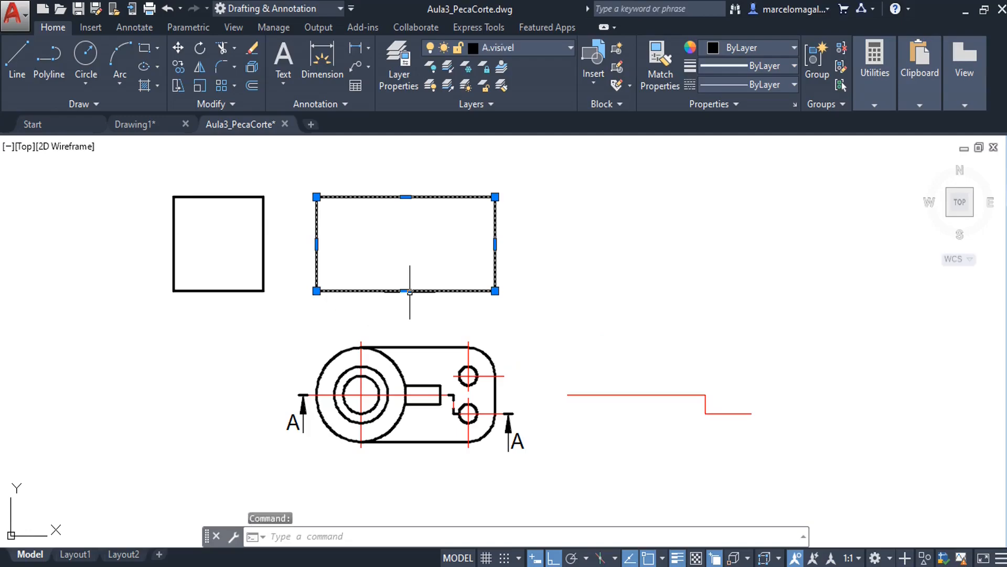
{"action": "key", "text": "Escape"}
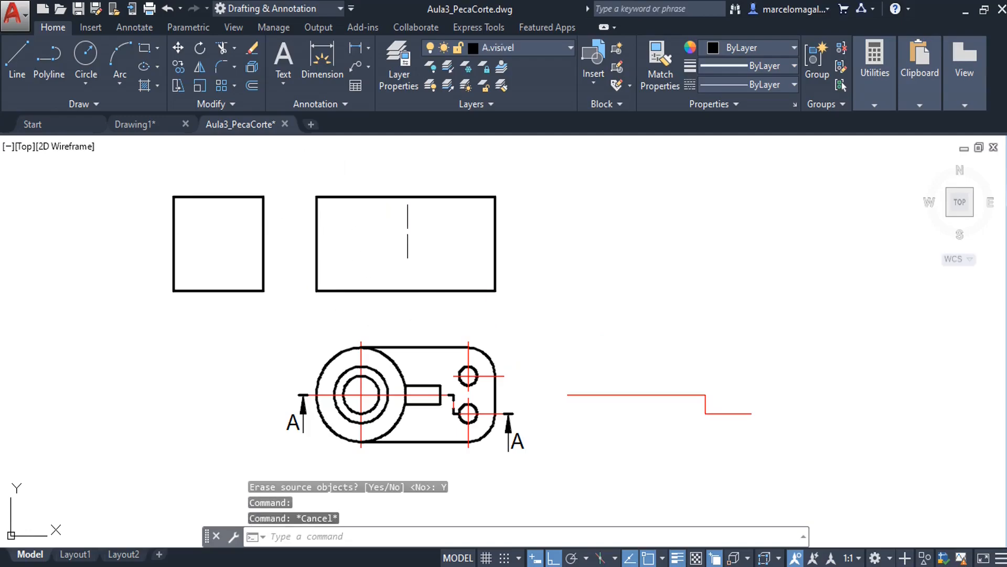
{"action": "mouse_move", "coordinate": [355, 221]}
{"action": "middle_mouse_down"}
{"action": "mouse_move", "coordinate": [355, 242]}
{"action": "mouse_move", "coordinate": [354, 219]}
{"action": "middle_mouse_up"}
{"action": "scroll", "coordinate": [355, 243], "scroll_direction": "up", "scroll_amount": 2}
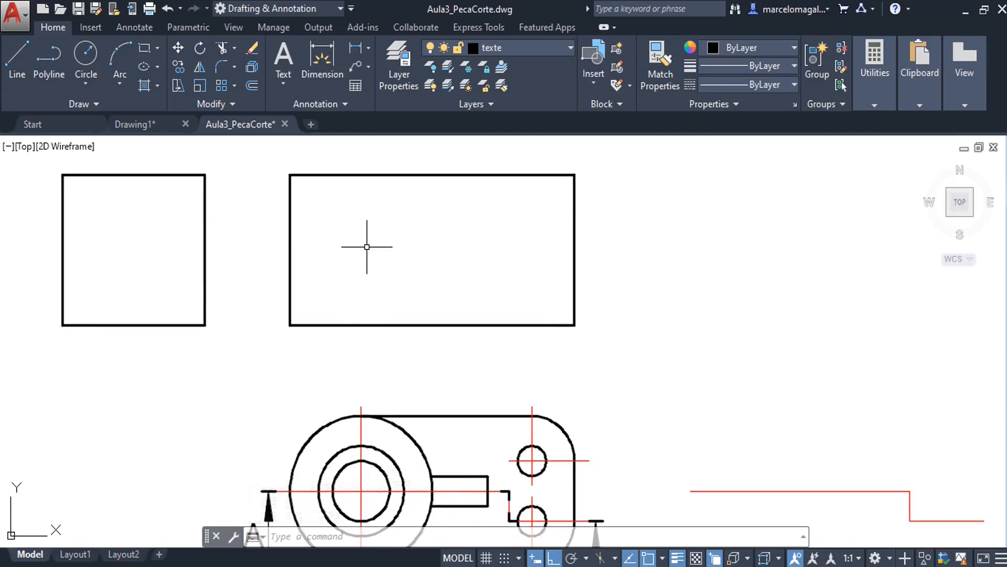
{"action": "type", "text": "x"}
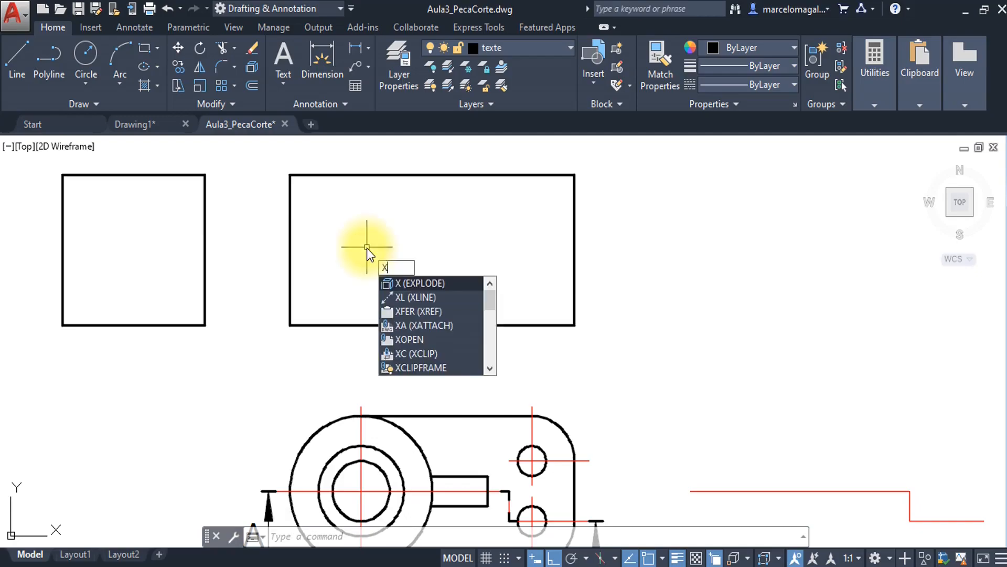
{"action": "key", "text": "Return"}
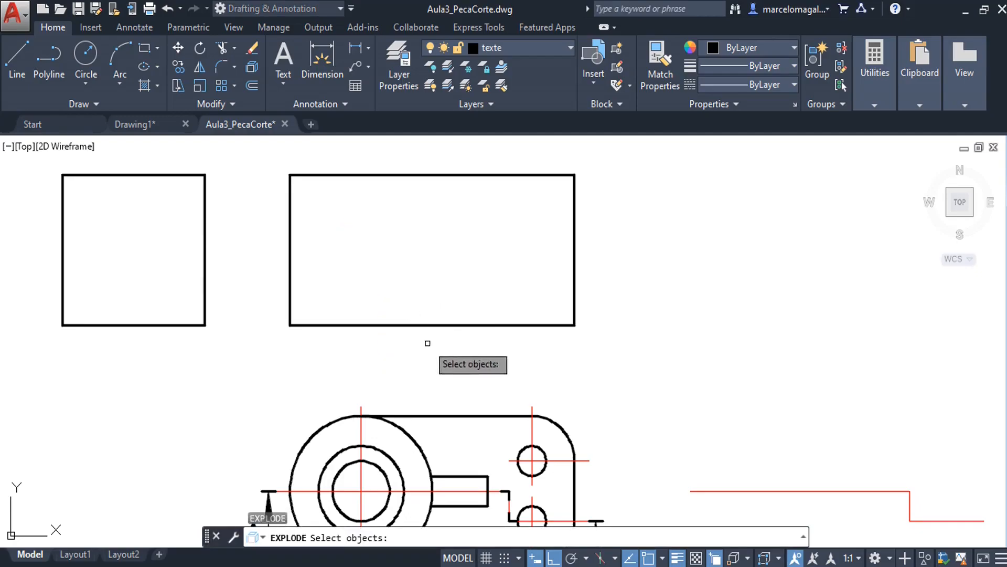
{"action": "left_click", "coordinate": [437, 324]}
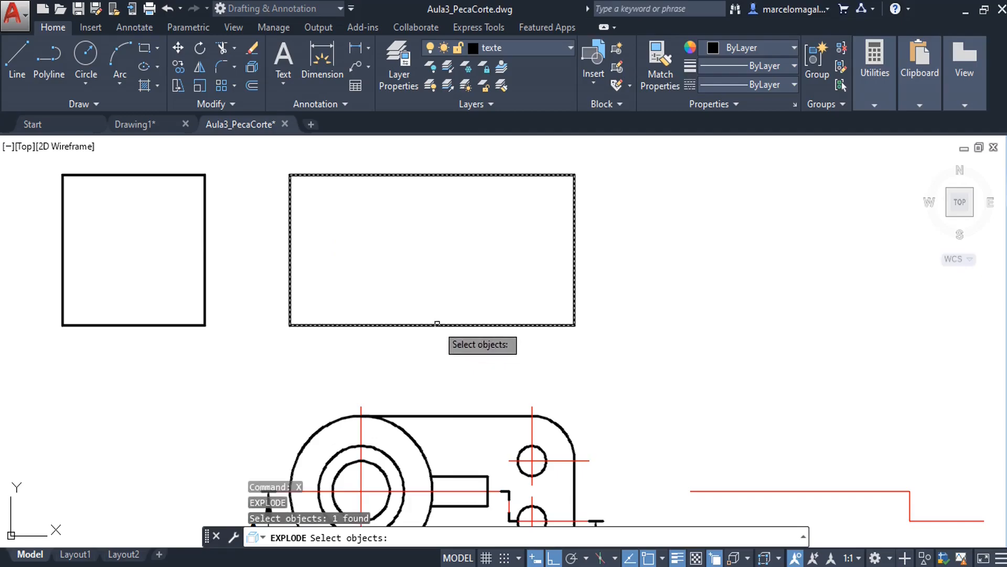
{"action": "key", "text": "Return"}
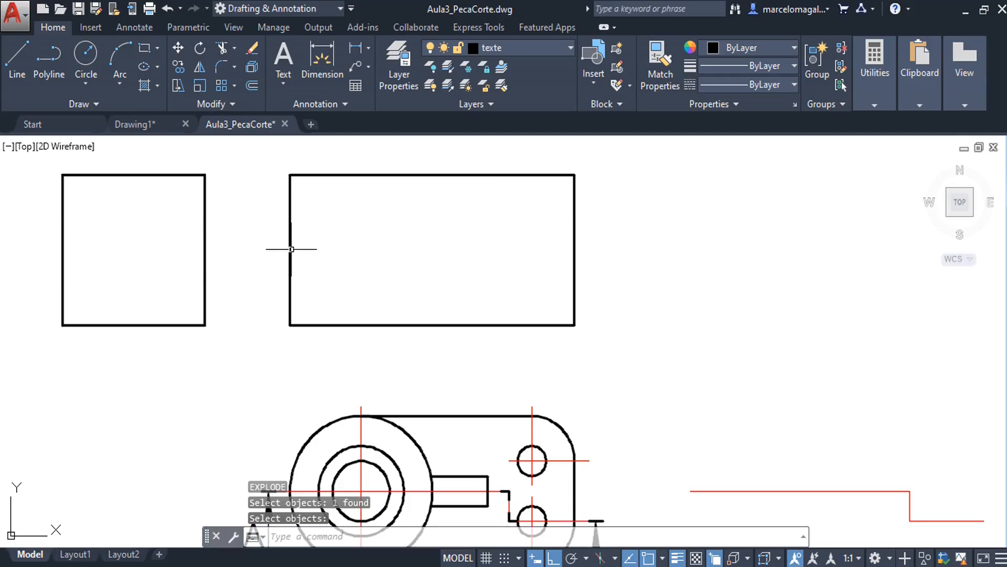
Check the left, top and right edges of the exploded rectangle by selecting each one individually.
{"action": "left_click", "coordinate": [291, 248]}
{"action": "key", "text": "Escape"}
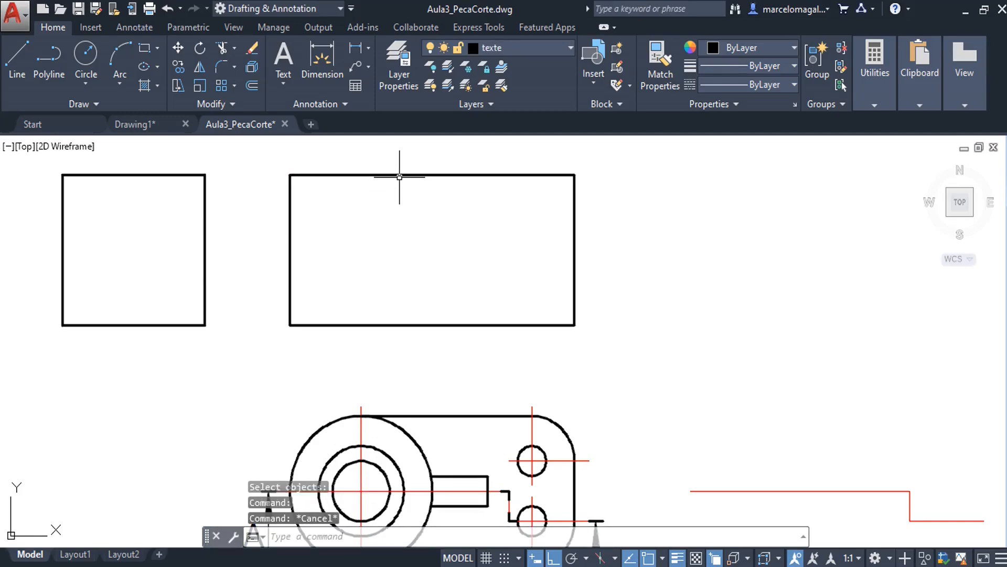
{"action": "left_click", "coordinate": [400, 160]}
{"action": "left_click", "coordinate": [415, 177]}
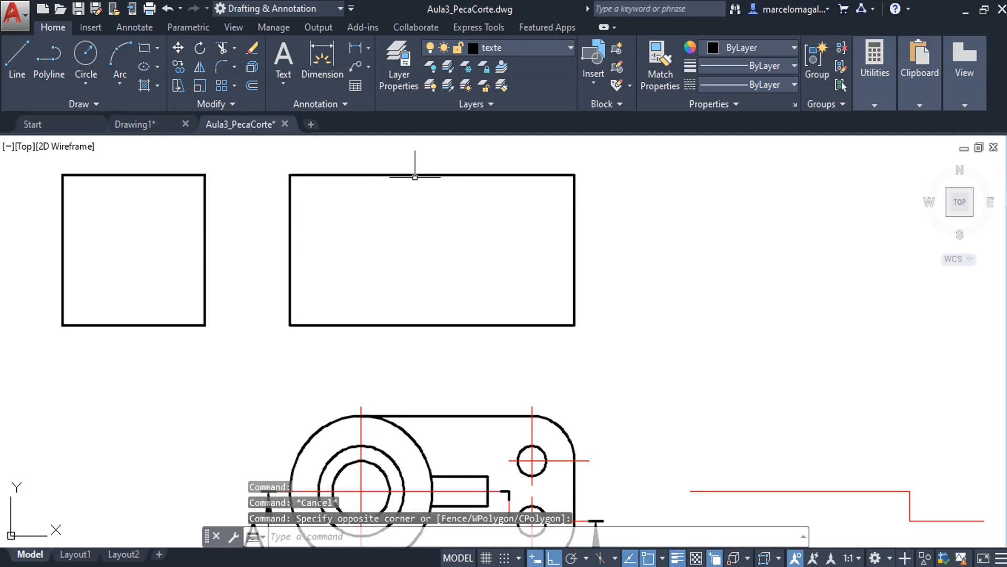
{"action": "left_click", "coordinate": [415, 175]}
{"action": "key", "text": "Escape"}
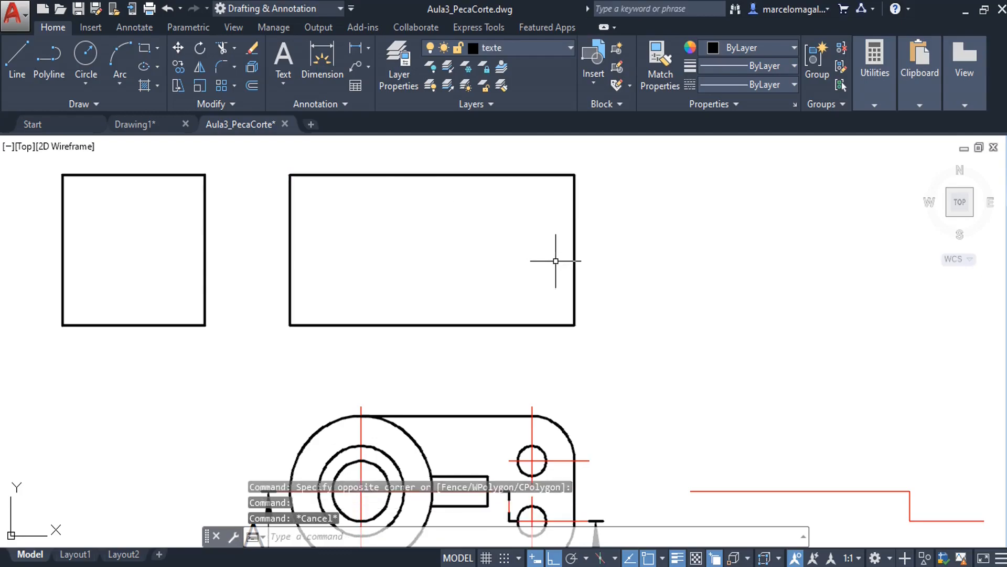
{"action": "left_click", "coordinate": [576, 268]}
{"action": "key", "text": "Escape"}
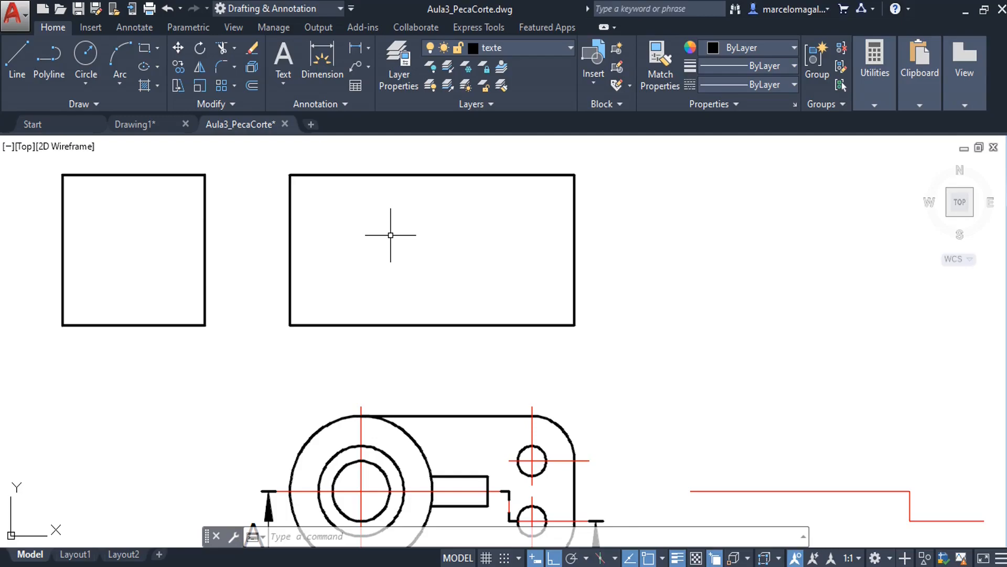
Offset the wide rectangle's left edge 2.5 units inward, and offset the resulting line another 2.5 in the same direction.
{"action": "type", "text": "O"}
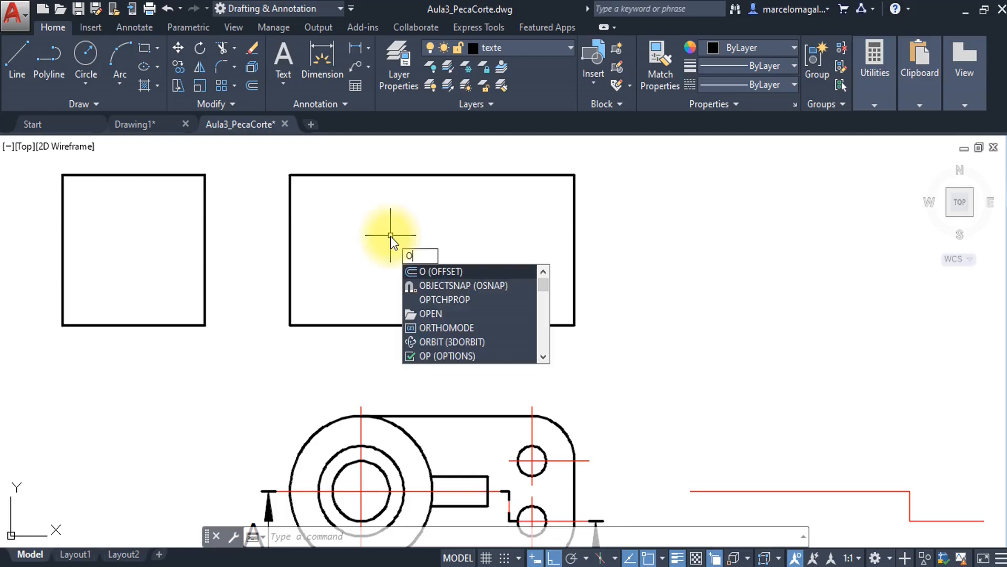
{"action": "key", "text": "Return"}
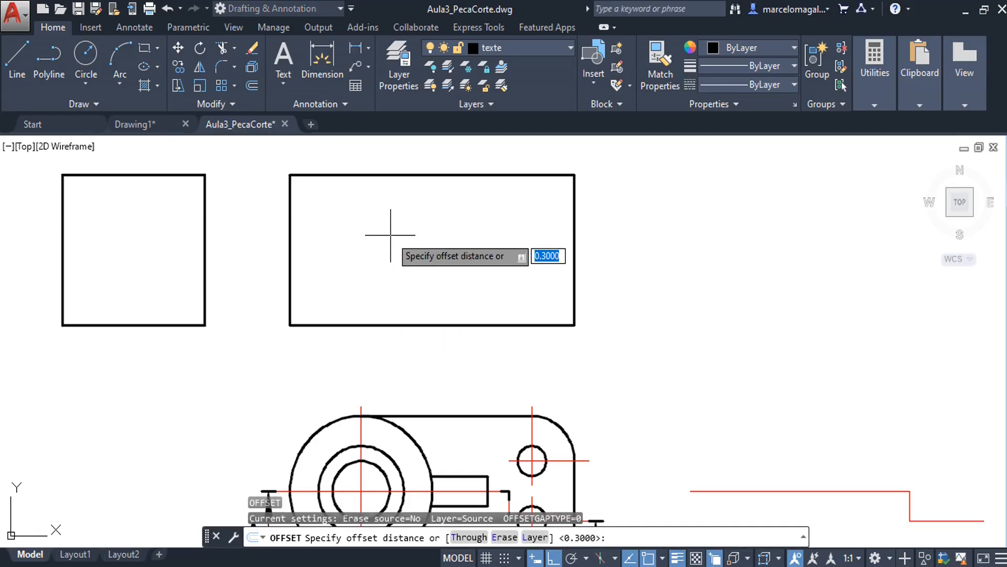
{"action": "type", "text": "2.5"}
{"action": "key", "text": "Return"}
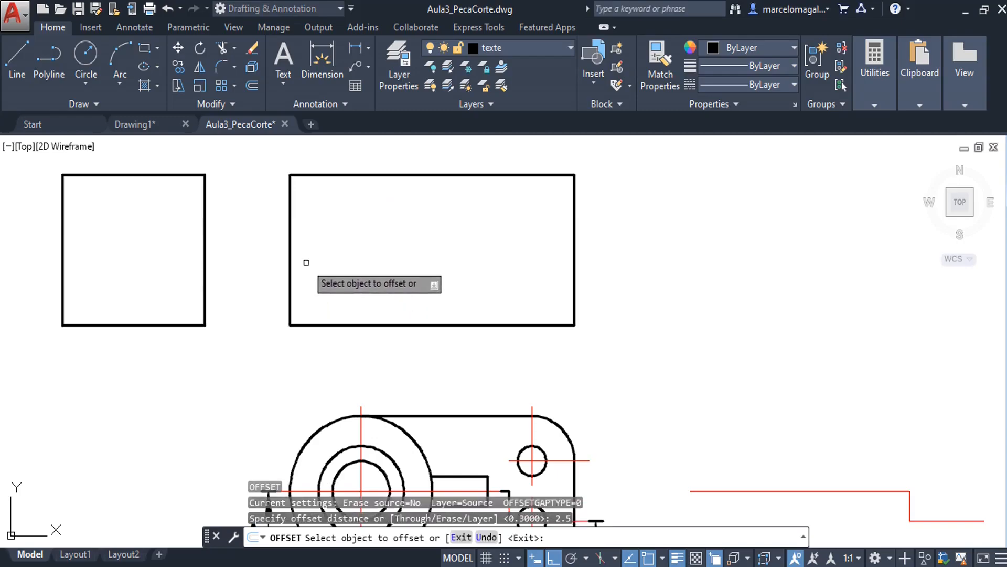
{"action": "left_click", "coordinate": [289, 258]}
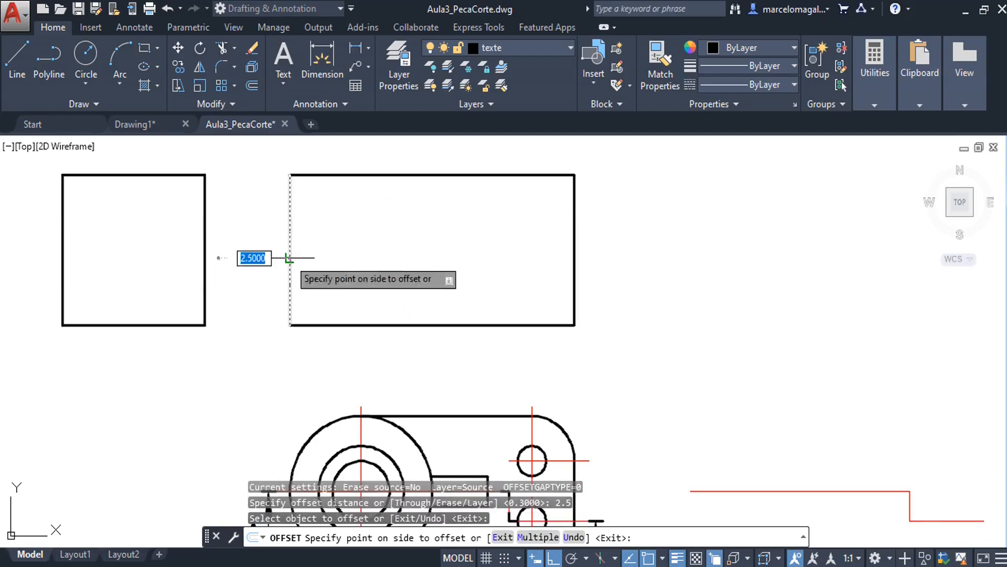
{"action": "left_click", "coordinate": [336, 256]}
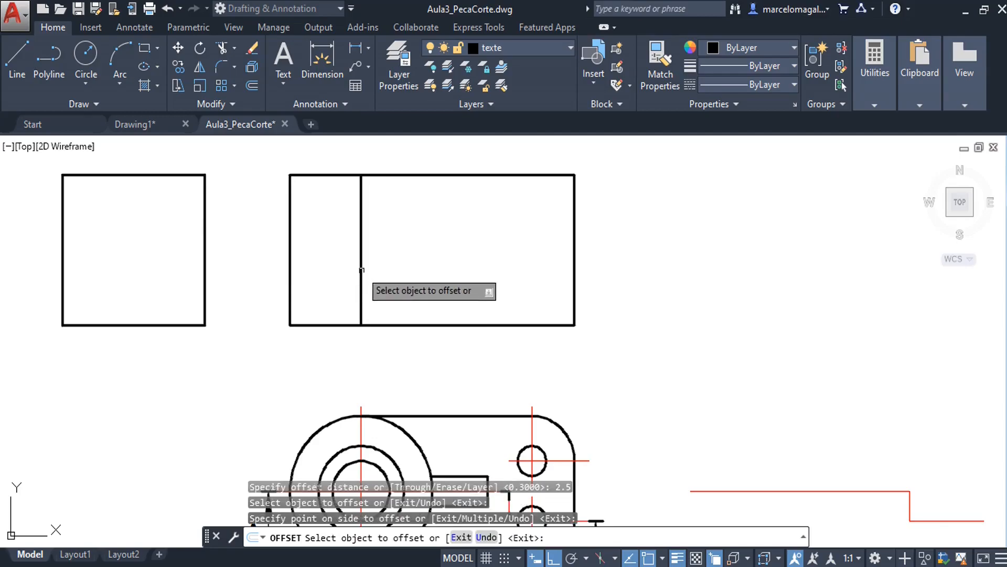
{"action": "left_click", "coordinate": [361, 272]}
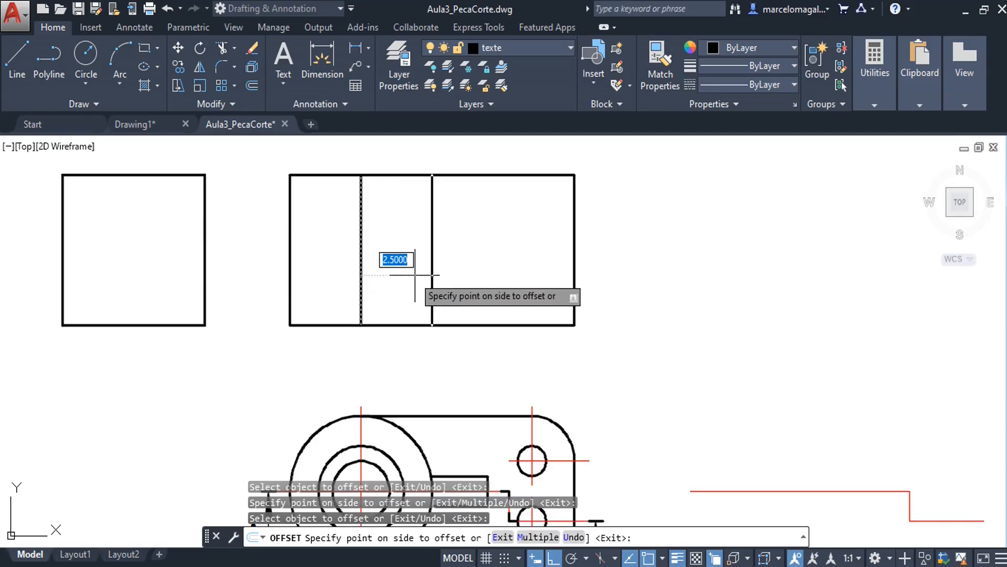
{"action": "left_click", "coordinate": [411, 278]}
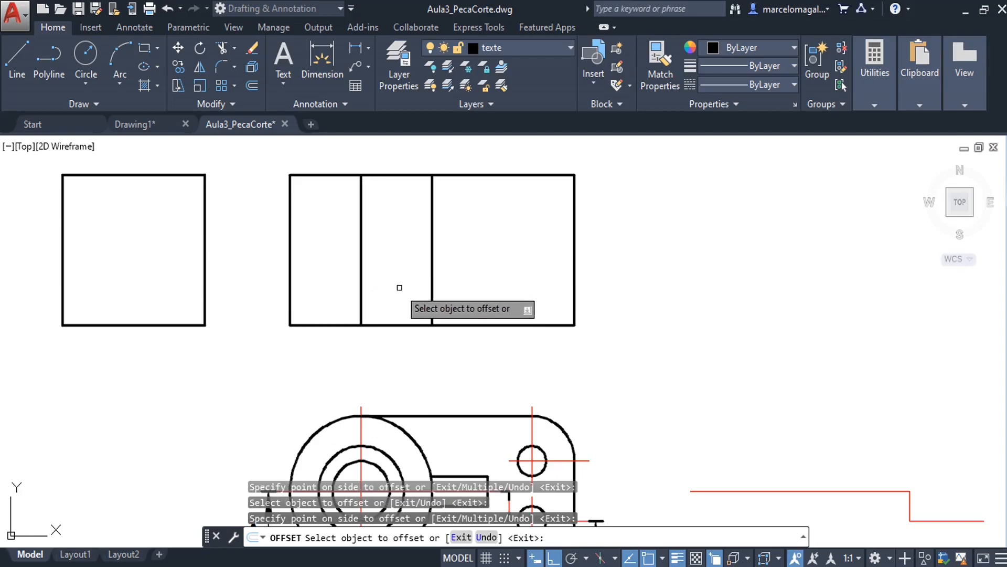
{"action": "key", "text": "Escape"}
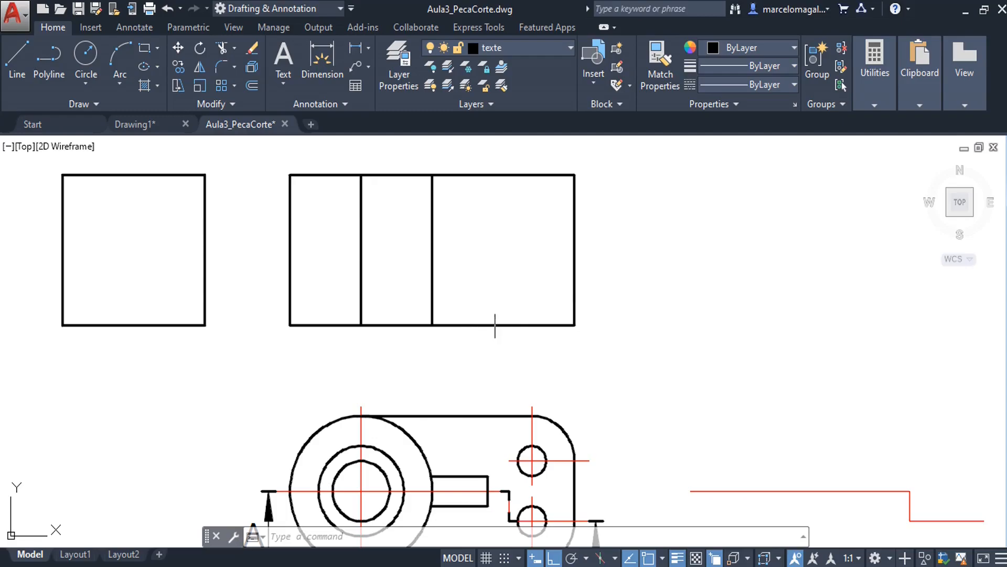
Draw a horizontal line from 2 units above the wide rectangle's lower-right corner to the nearest inner vertical line.
{"action": "middle_click_drag", "start_coordinate": [515, 301], "coordinate": [467, 304]}
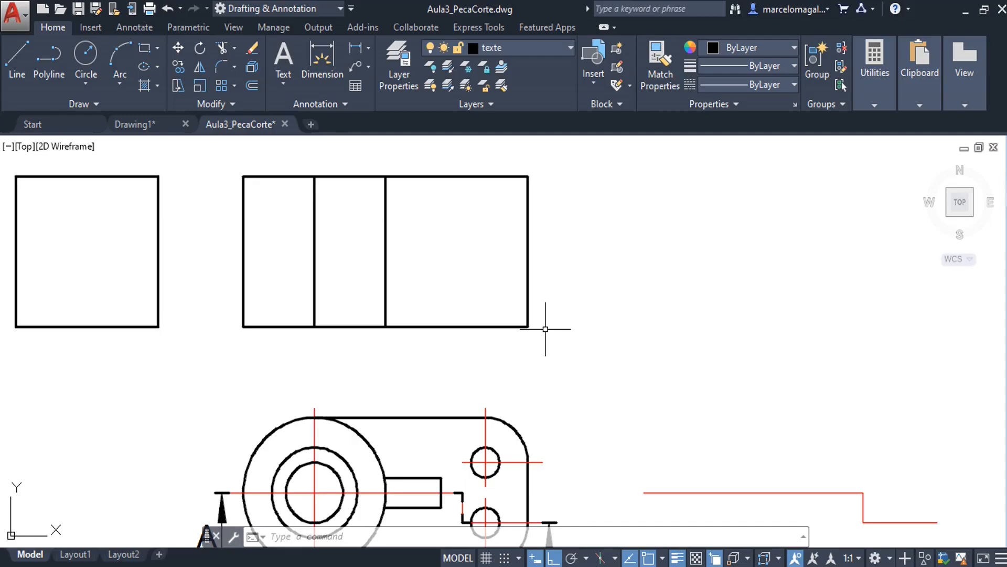
{"action": "left_click", "coordinate": [12, 62]}
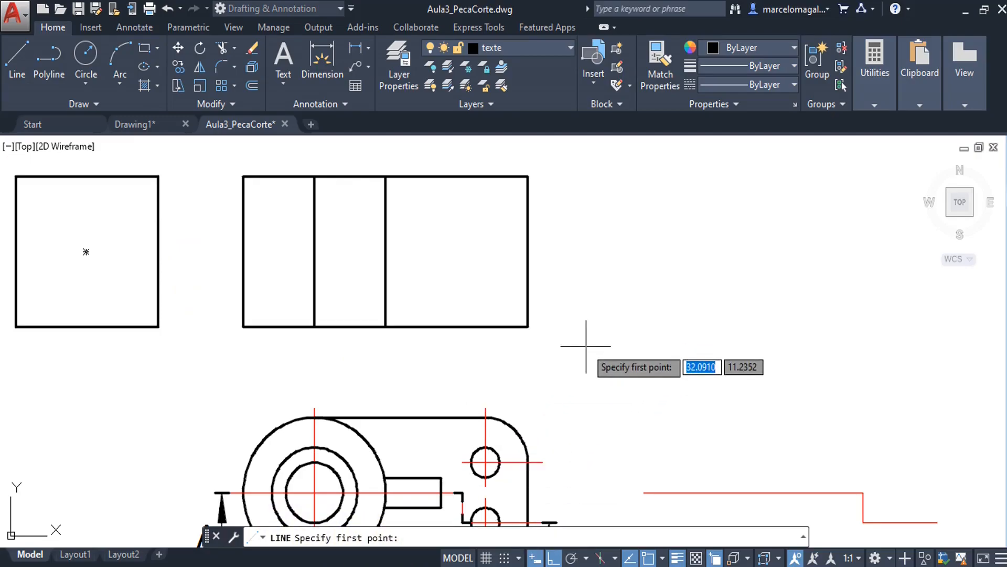
{"action": "type", "text": "from"}
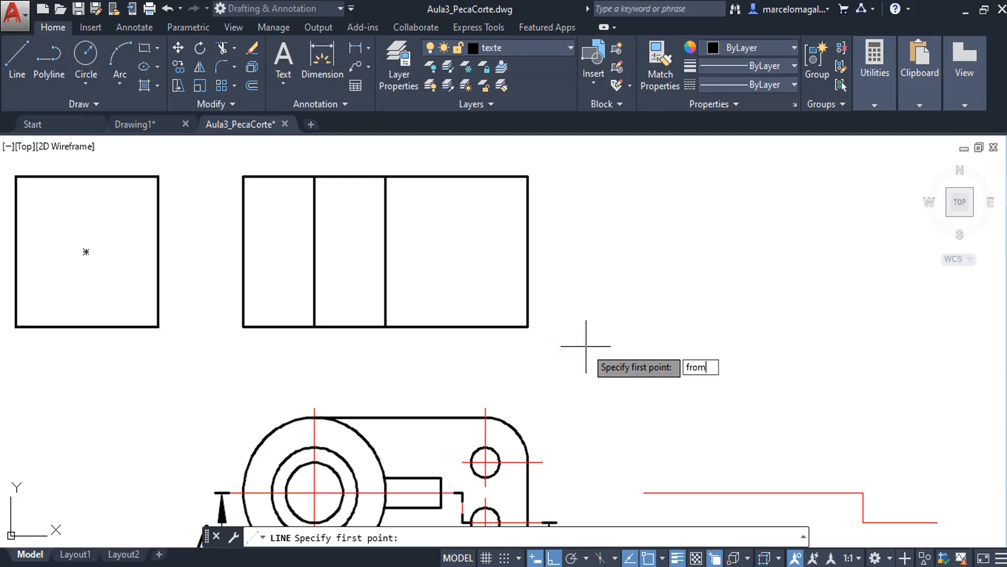
{"action": "key", "text": "Return"}
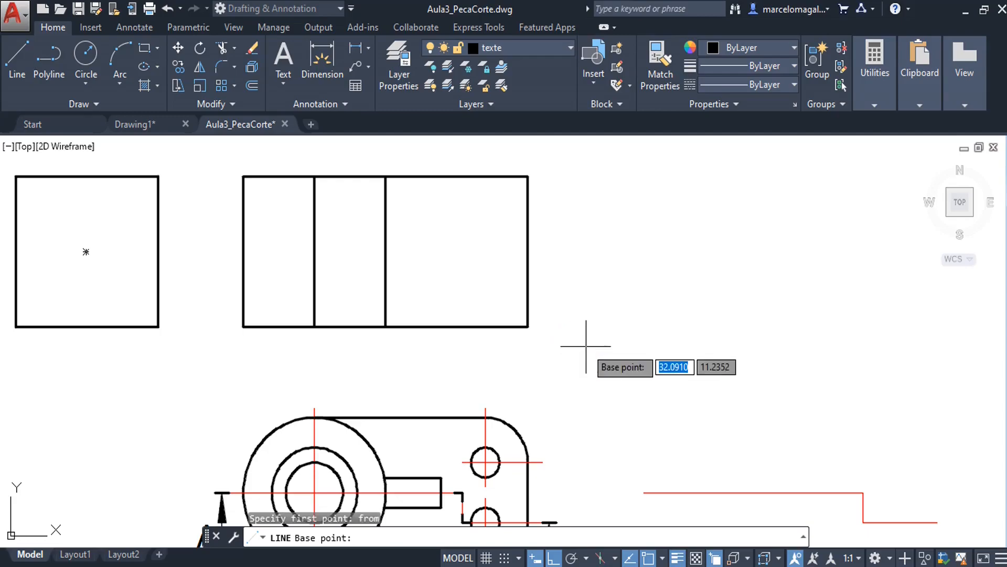
{"action": "left_click", "coordinate": [528, 326]}
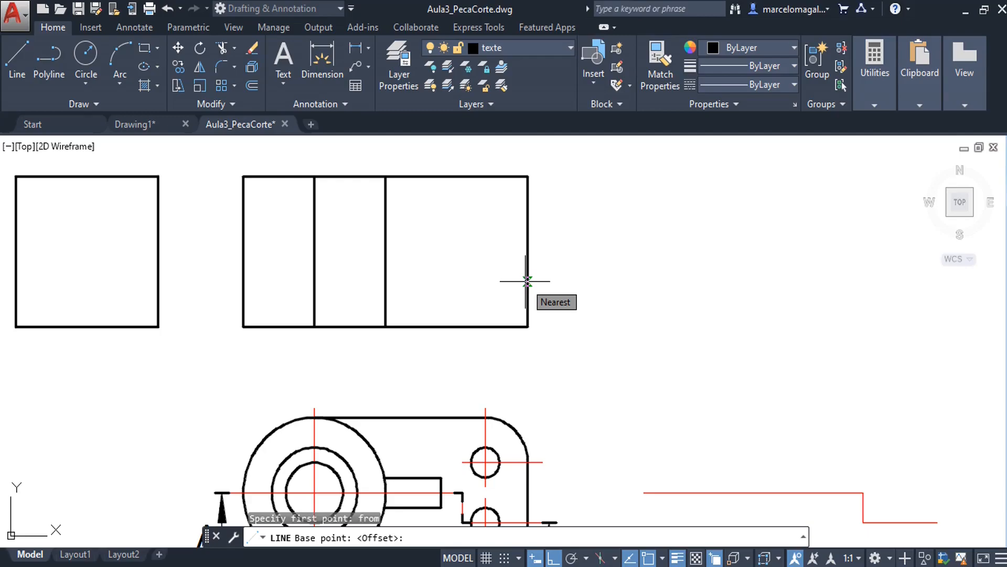
{"action": "type", "text": "2"}
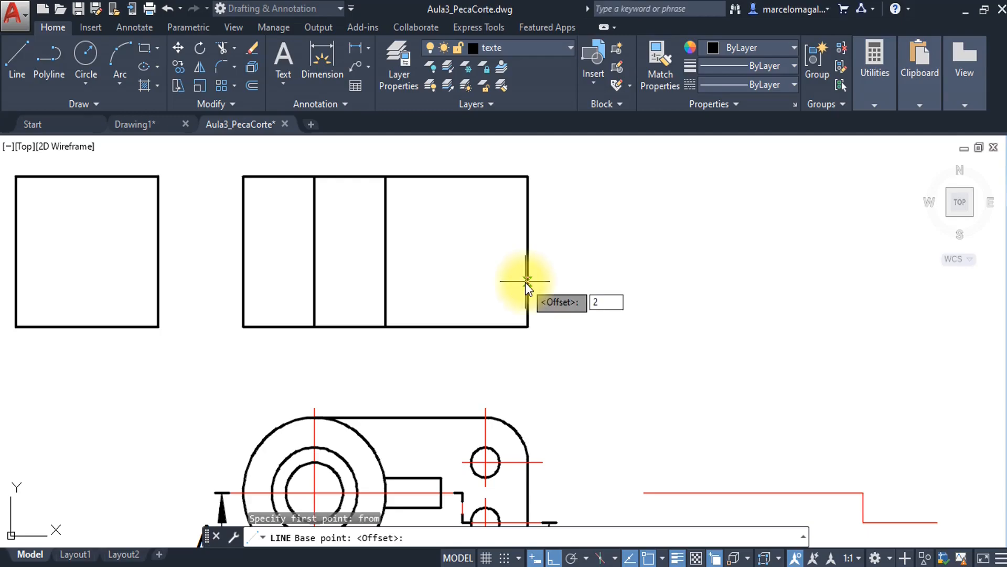
{"action": "key", "text": "Return"}
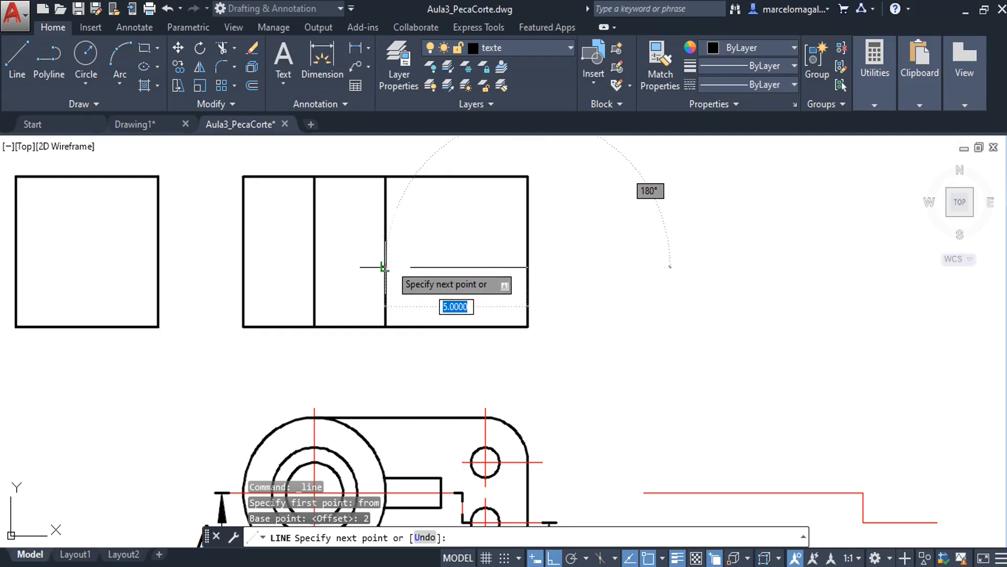
{"action": "left_click", "coordinate": [385, 267]}
{"action": "key", "text": "Escape"}
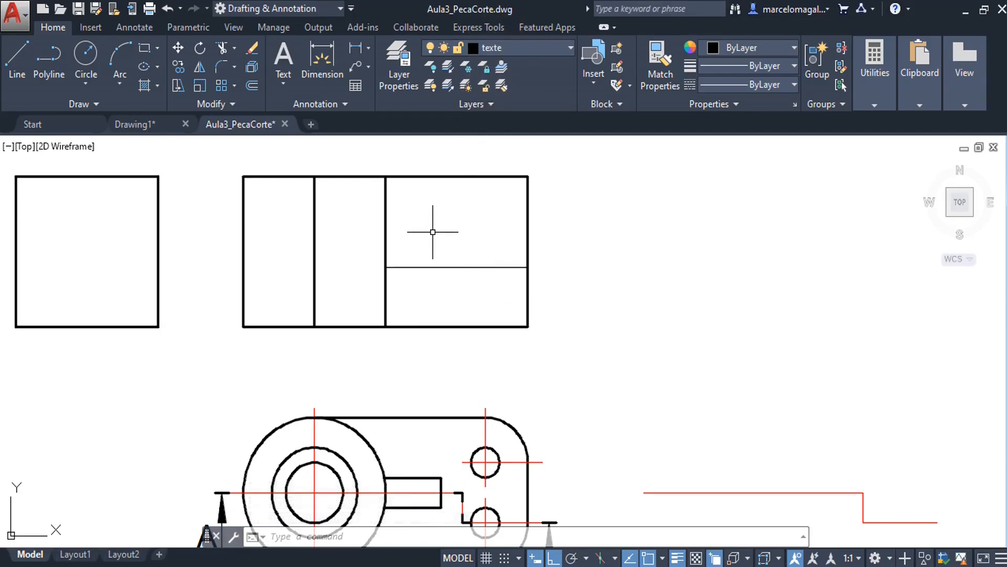
Match the new horizontal line's properties to the rectangle's bottom edge, and make A.visivel the current layer.
{"action": "type", "text": "ma"}
{"action": "key", "text": "Return"}
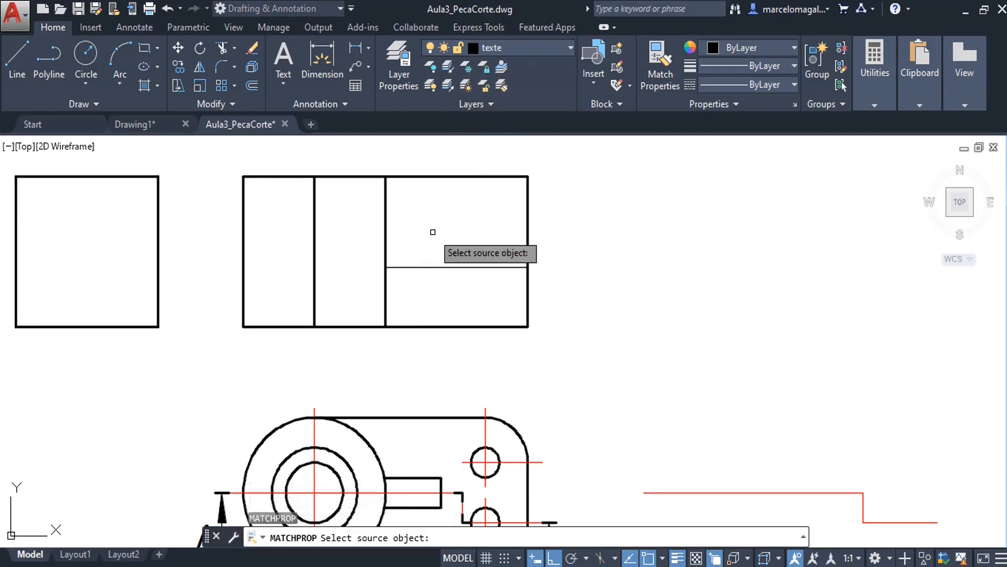
{"action": "left_click", "coordinate": [416, 327]}
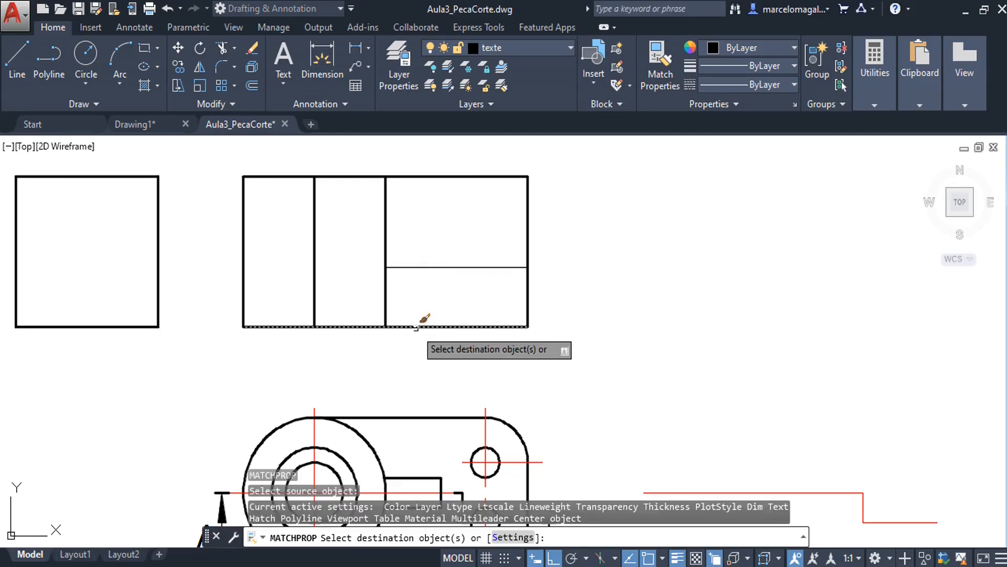
{"action": "left_click", "coordinate": [436, 268]}
{"action": "key", "text": "Escape"}
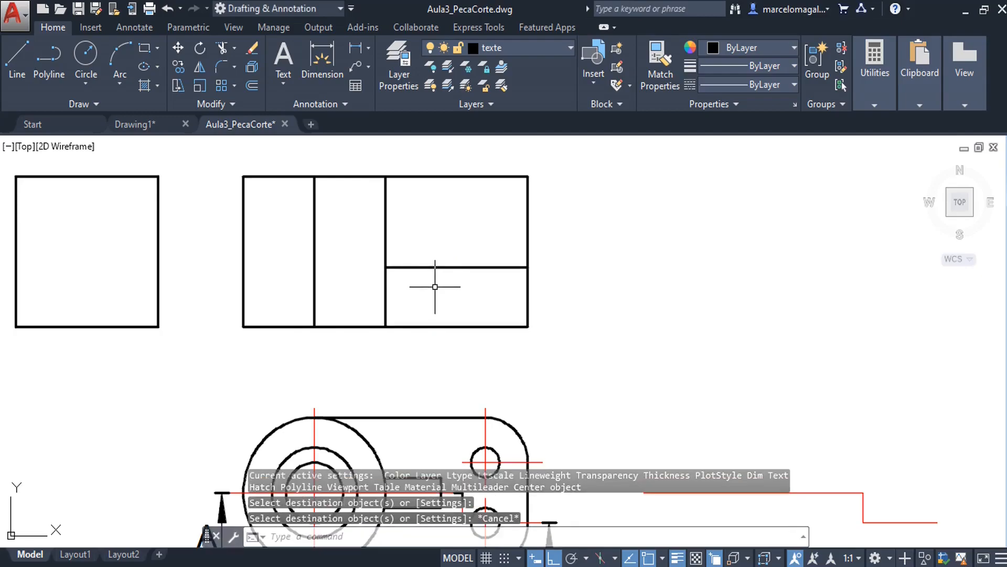
{"action": "left_click", "coordinate": [570, 49]}
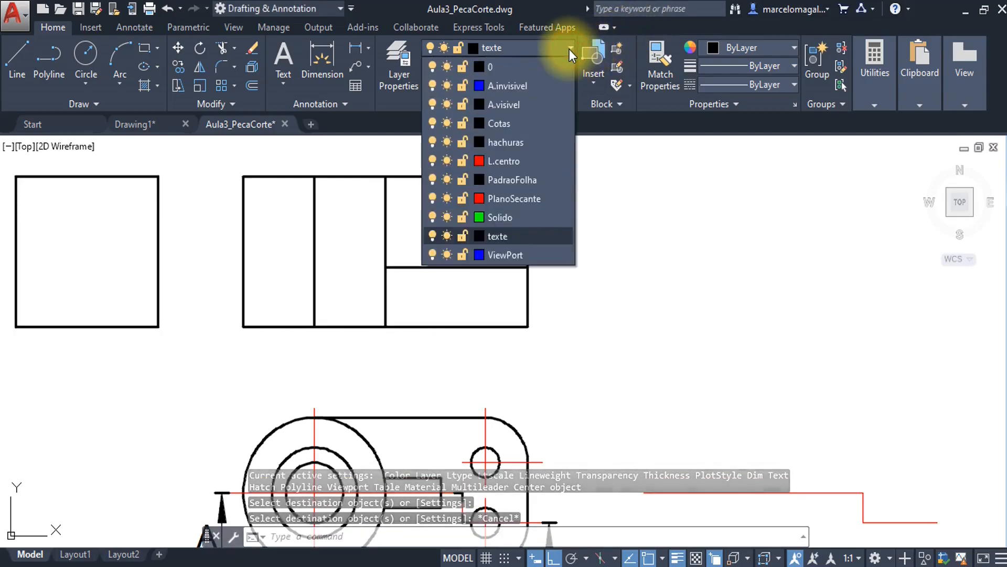
{"action": "left_click", "coordinate": [514, 105]}
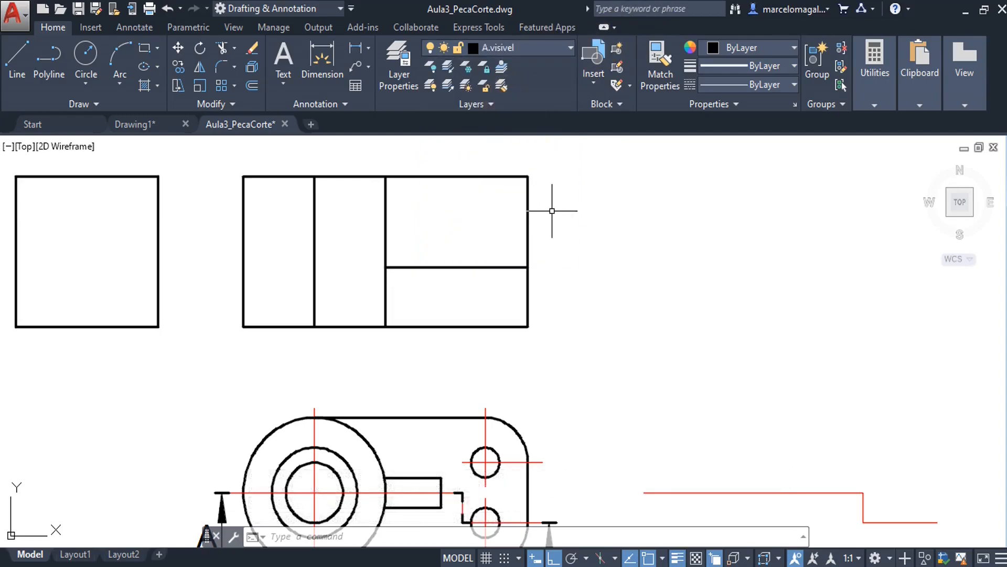
Trim the top and right edges outside the step and the inner vertical line below the horizontal line, leaving an L-shaped outline.
{"action": "type", "text": "tr"}
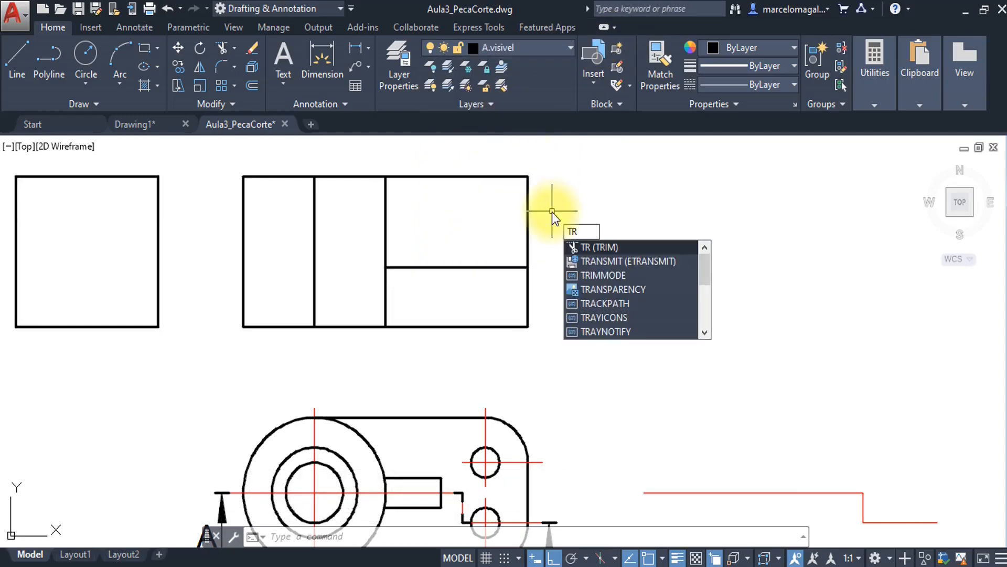
{"action": "key", "text": "Return"}
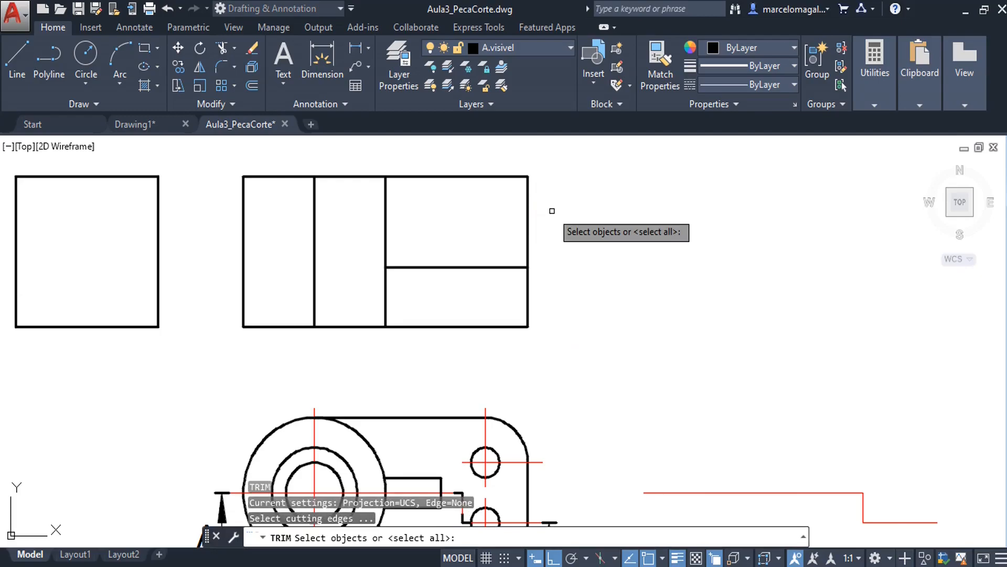
{"action": "key", "text": "Return"}
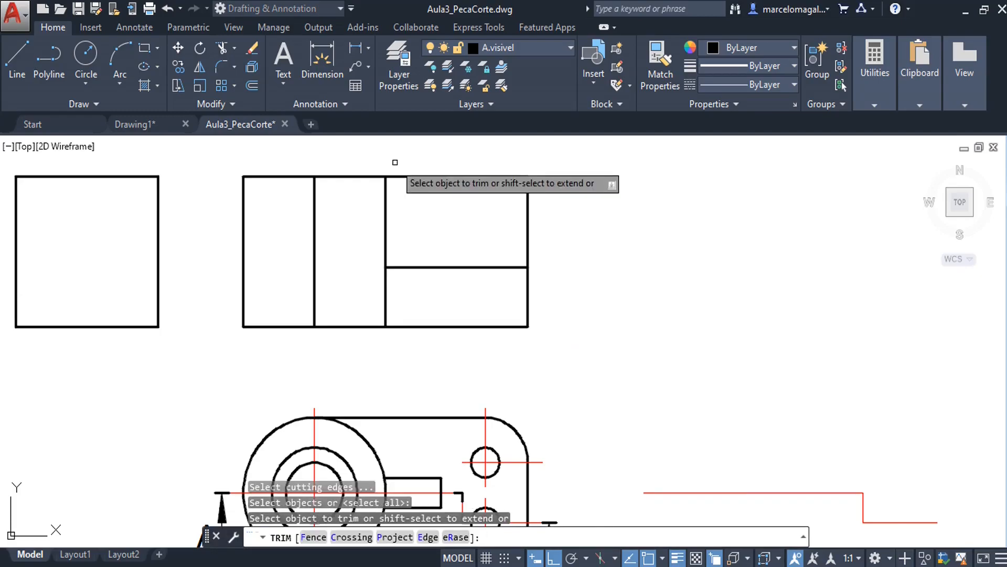
{"action": "left_click", "coordinate": [440, 175]}
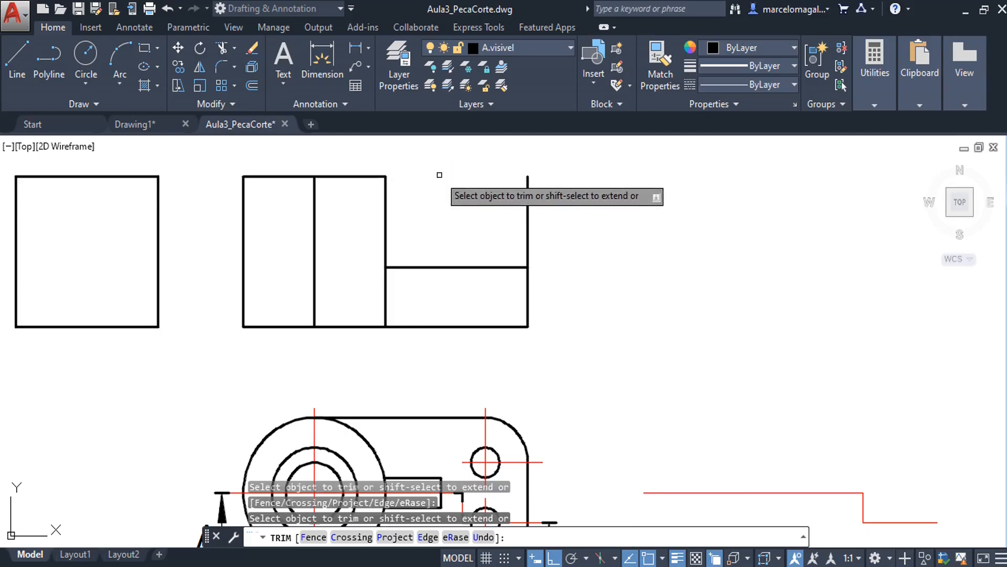
{"action": "left_click", "coordinate": [530, 228]}
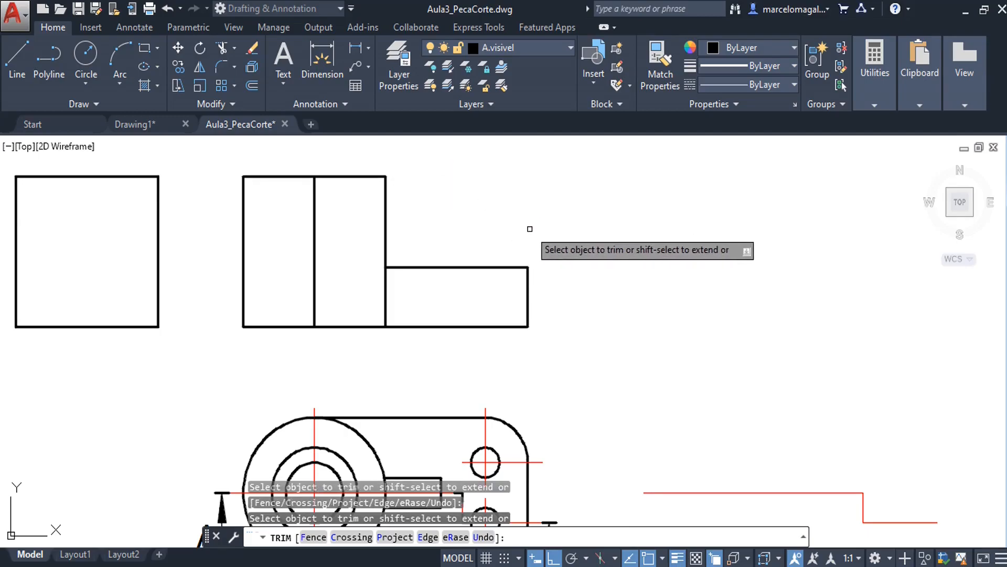
{"action": "left_click", "coordinate": [386, 302]}
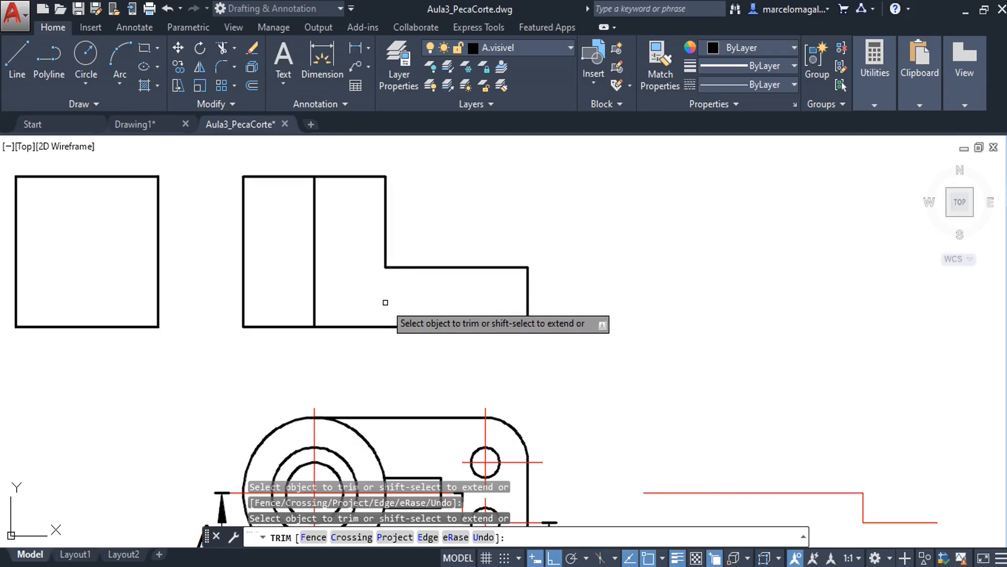
{"action": "key", "text": "Escape"}
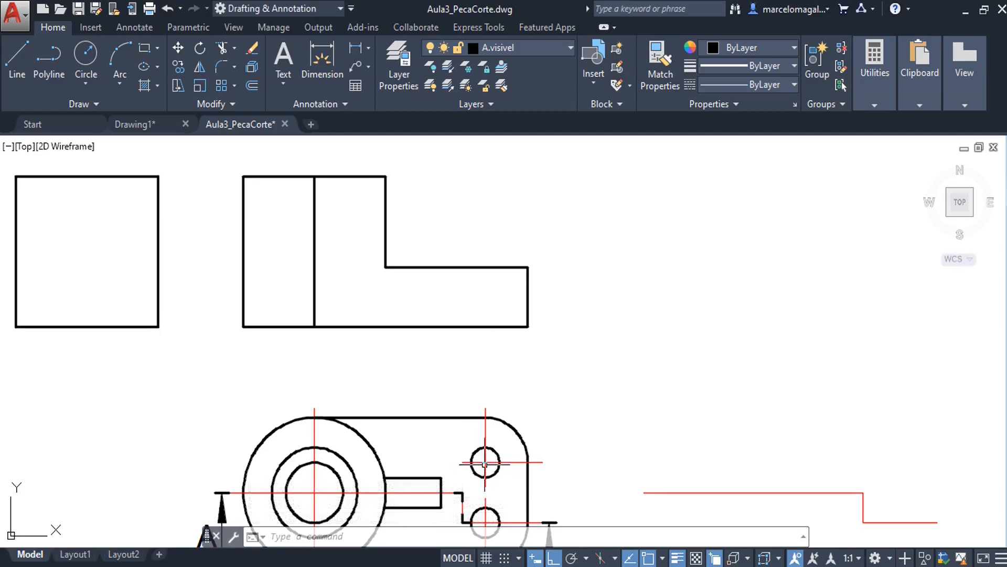
Measure the diameter of the upper small hole in the top view.
{"action": "scroll", "coordinate": [495, 458], "scroll_direction": "up", "scroll_amount": 1}
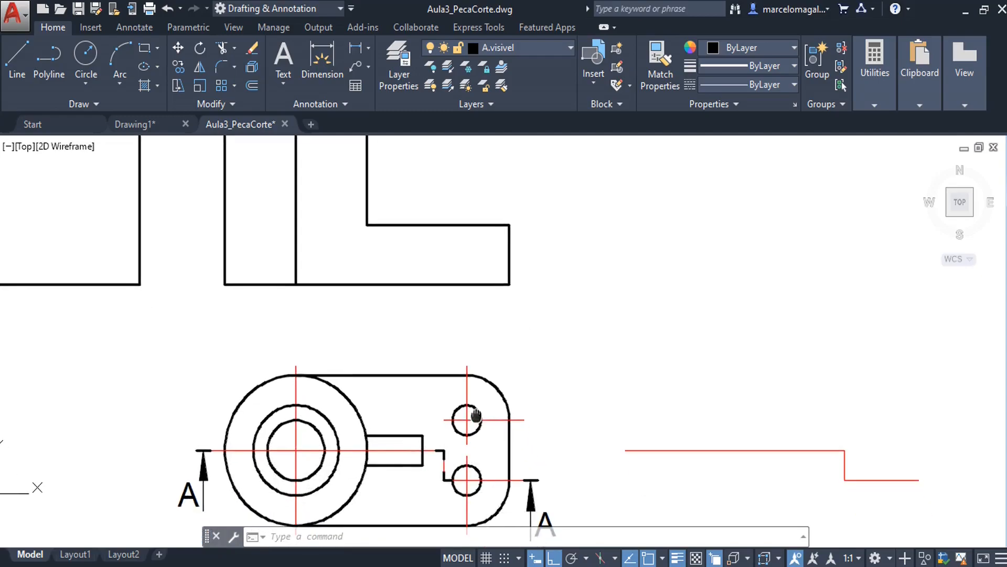
{"action": "scroll", "coordinate": [488, 399], "scroll_direction": "up", "scroll_amount": 2}
{"action": "type", "text": "di"}
{"action": "key", "text": "Return"}
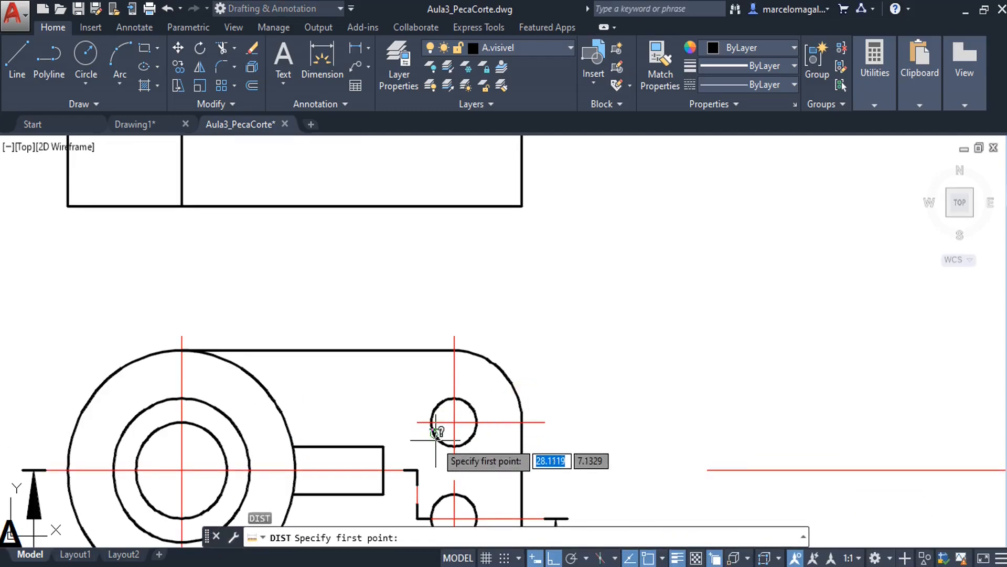
{"action": "left_click", "coordinate": [431, 422]}
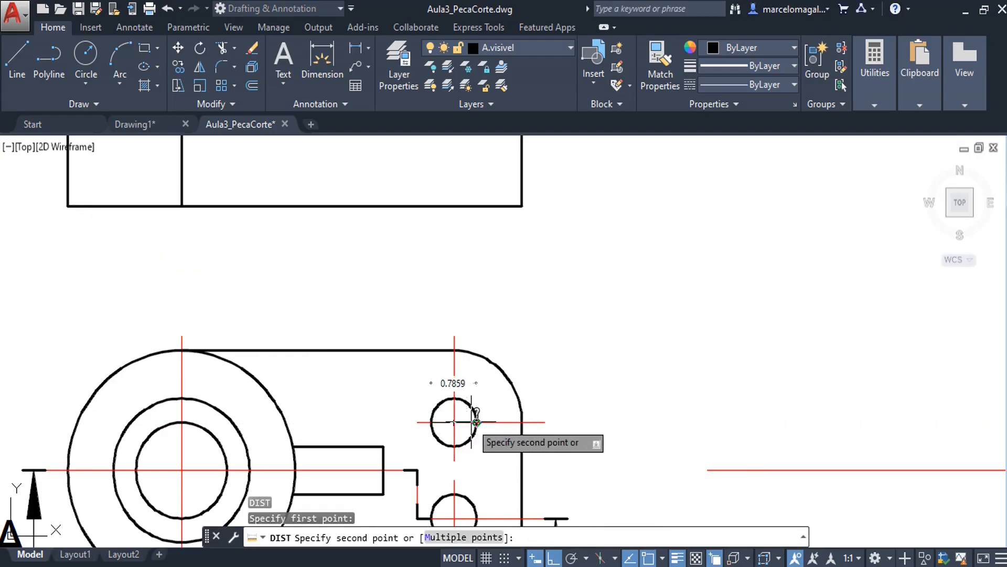
{"action": "key", "text": "Escape"}
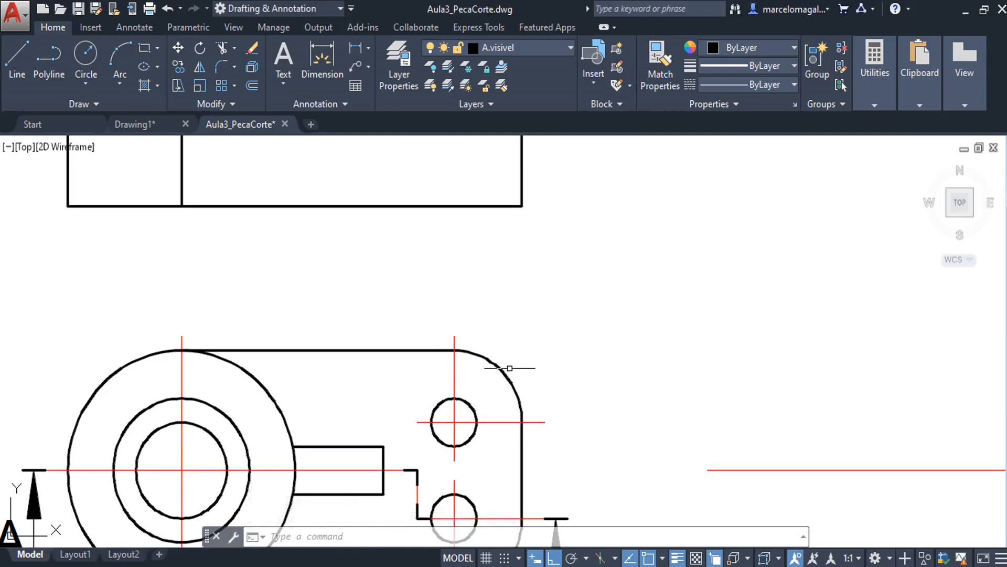
Offset the right edge of the L-shaped outline 1.5 units inward to mark the small hole's axis.
{"action": "middle_click_drag", "start_coordinate": [533, 318], "coordinate": [527, 423]}
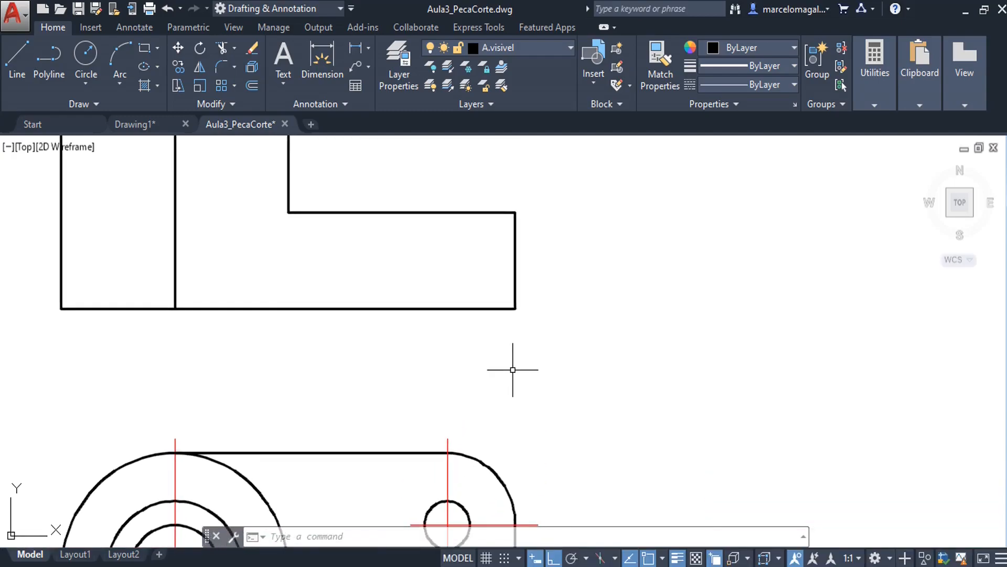
{"action": "type", "text": "o"}
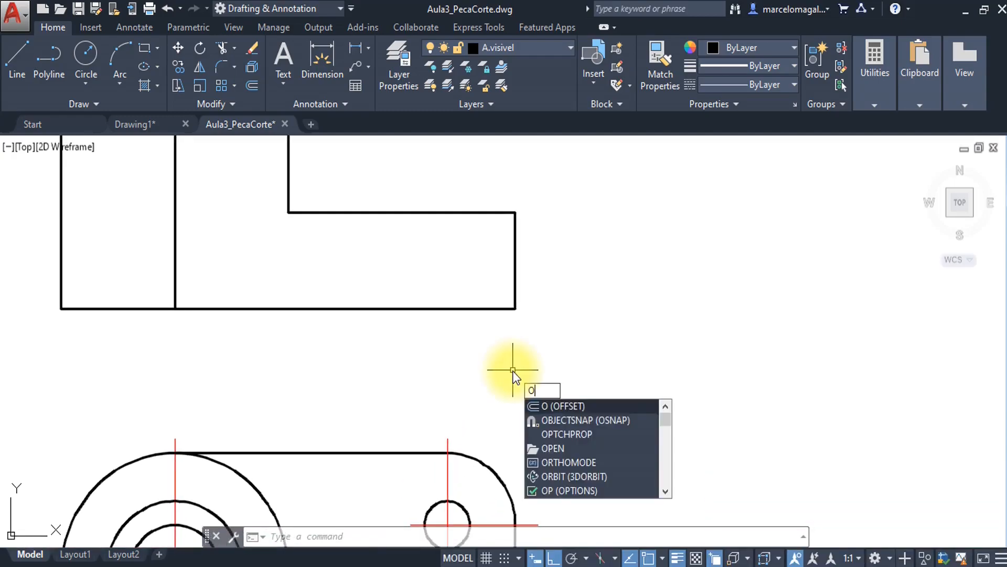
{"action": "key", "text": "Return"}
{"action": "type", "text": "1"}
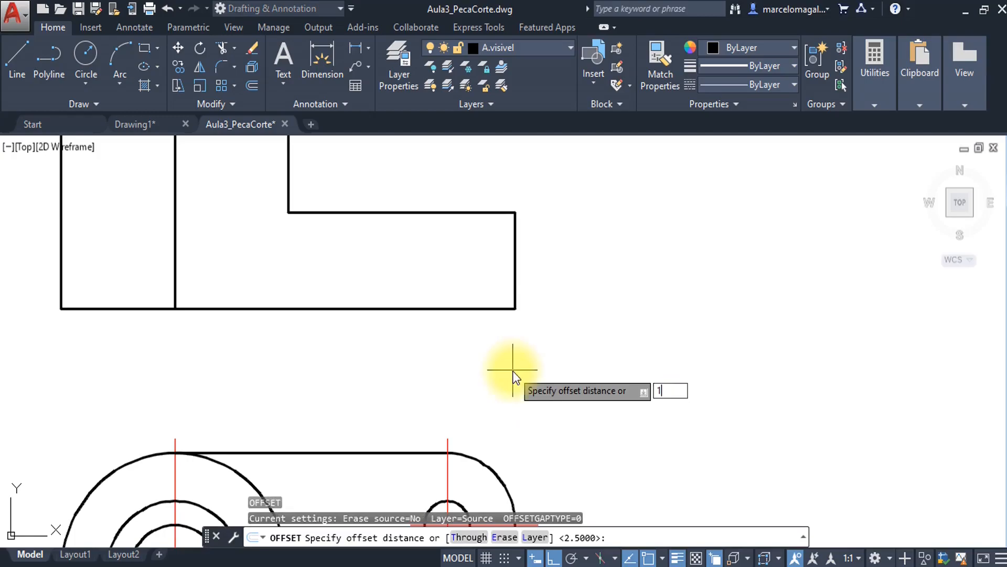
{"action": "type", "text": ".5"}
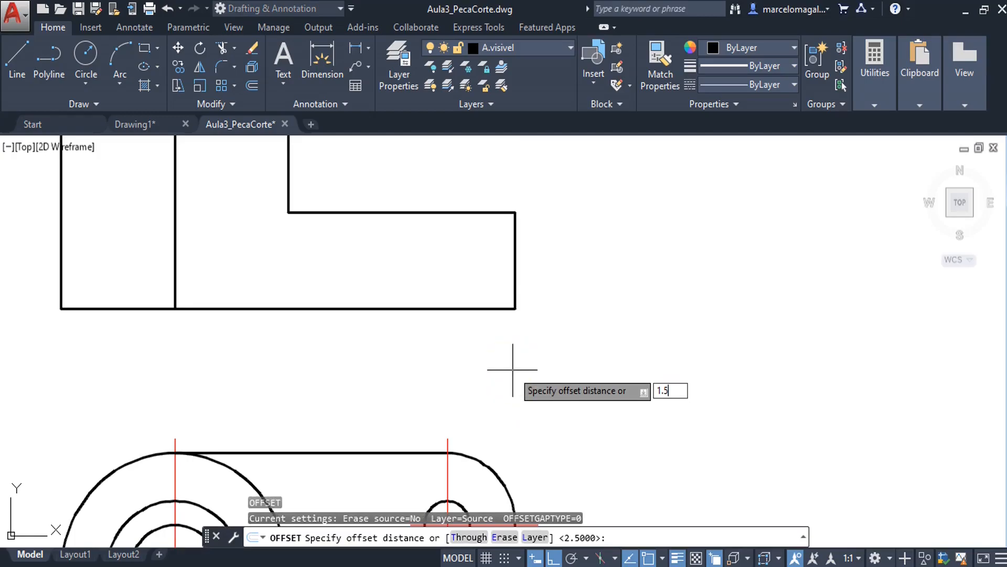
{"action": "key", "text": "Return"}
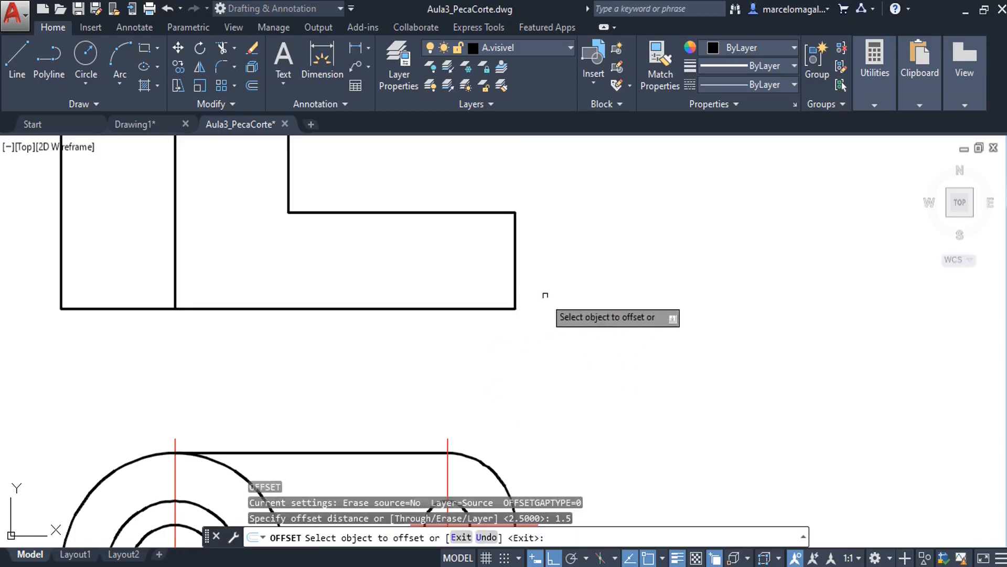
{"action": "left_click", "coordinate": [516, 271]}
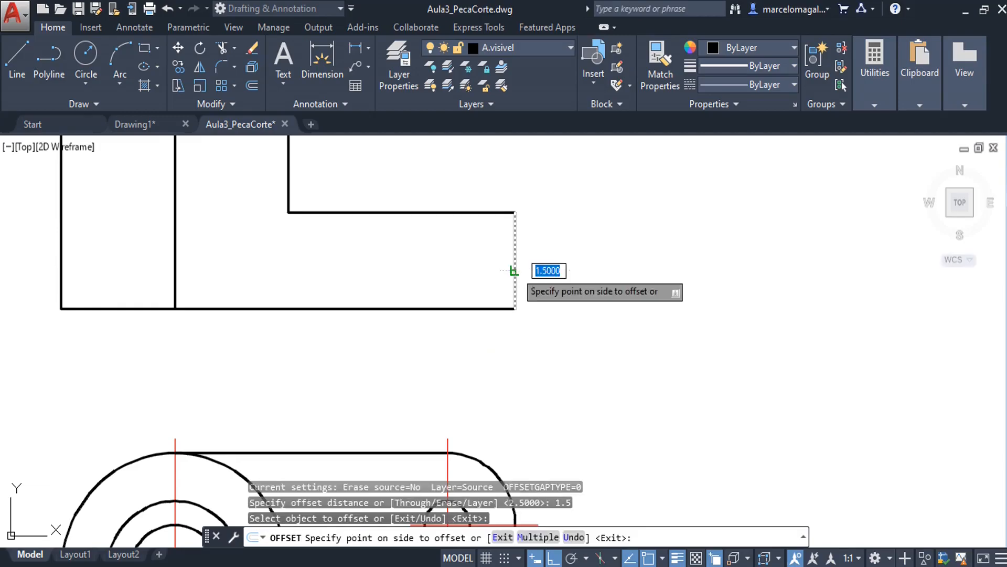
{"action": "left_click", "coordinate": [381, 269]}
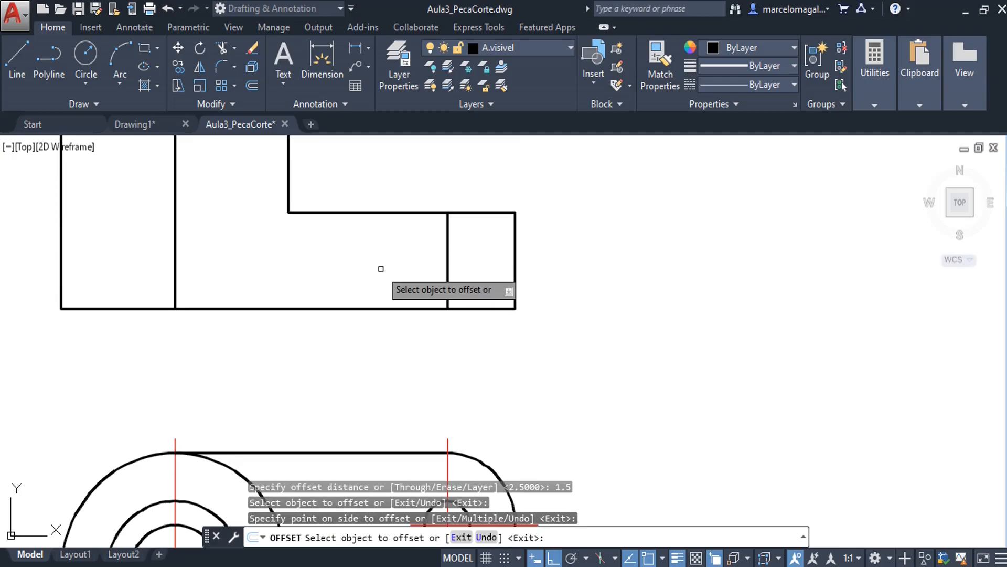
{"action": "key", "text": "Return"}
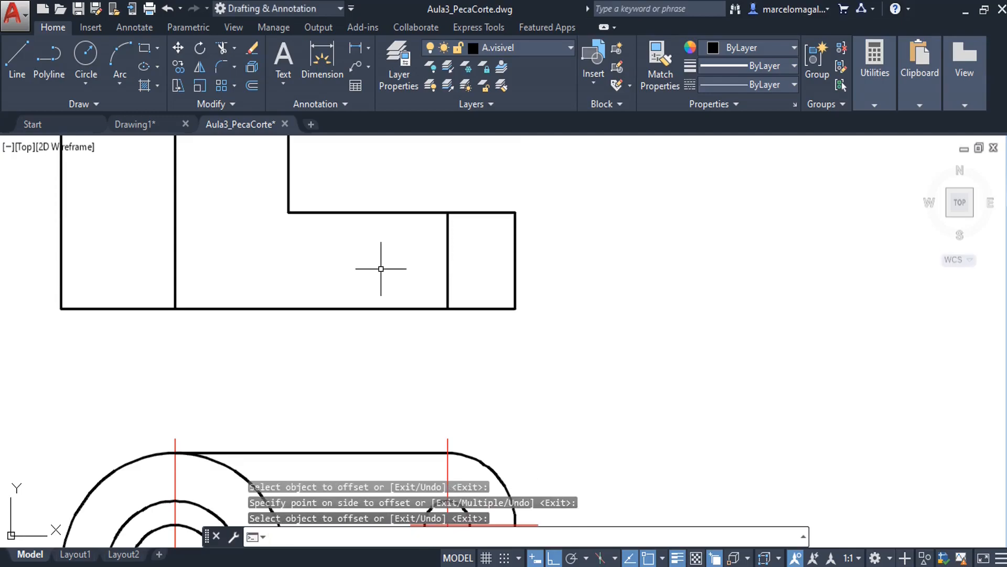
Offset the small hole's axis 0.5 units to each side to create the hole's edges in the front view.
{"action": "key", "text": "Return"}
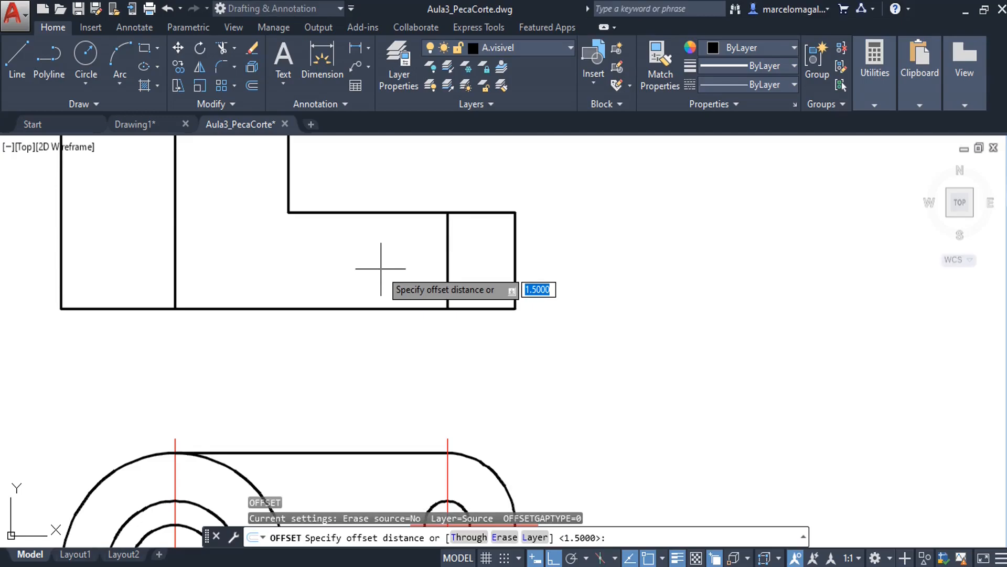
{"action": "type", "text": ".5"}
{"action": "key", "text": "Return"}
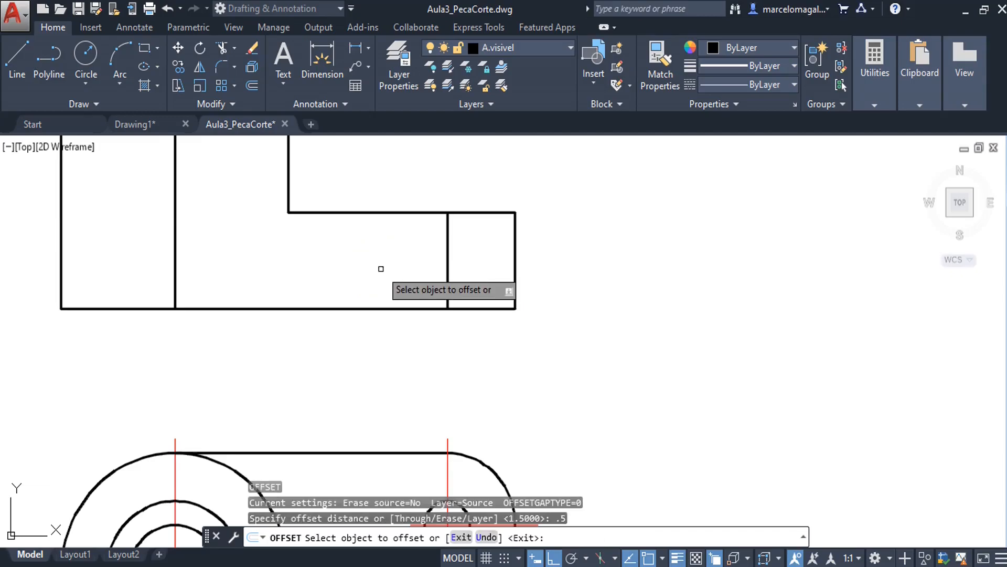
{"action": "left_click", "coordinate": [449, 247]}
{"action": "left_click", "coordinate": [479, 251]}
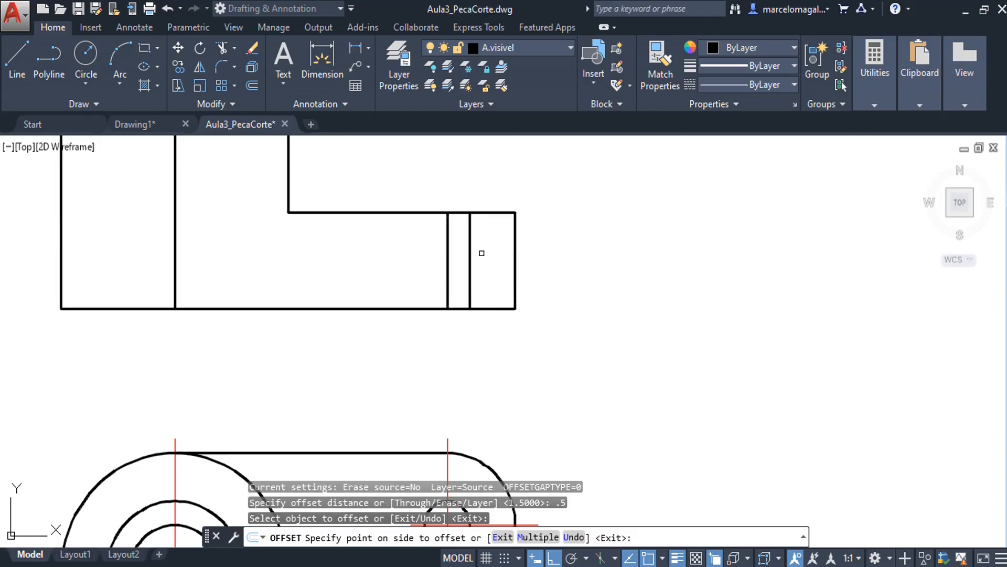
{"action": "left_click", "coordinate": [446, 262]}
{"action": "left_click", "coordinate": [386, 269]}
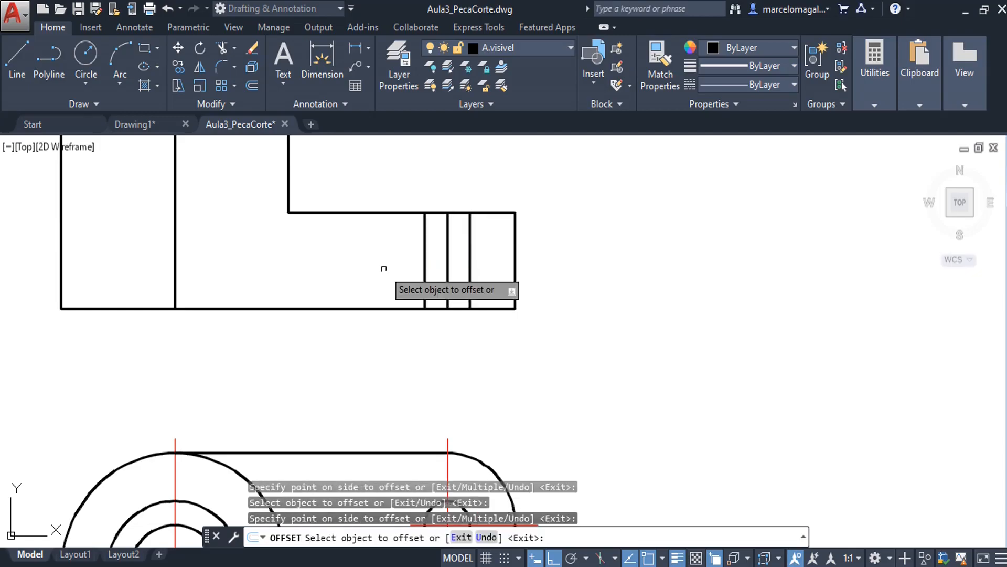
{"action": "key", "text": "Escape"}
Lengthen the small hole's axis and the tall block's axis by a delta of 0.3 at both ends.
{"action": "middle_click_drag", "start_coordinate": [445, 268], "coordinate": [409, 354]}
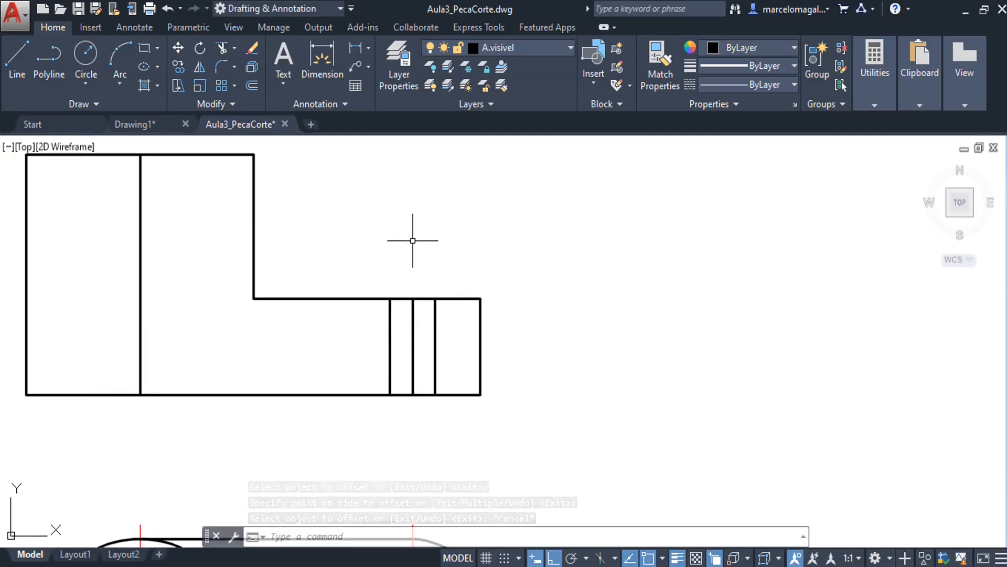
{"action": "type", "text": "len"}
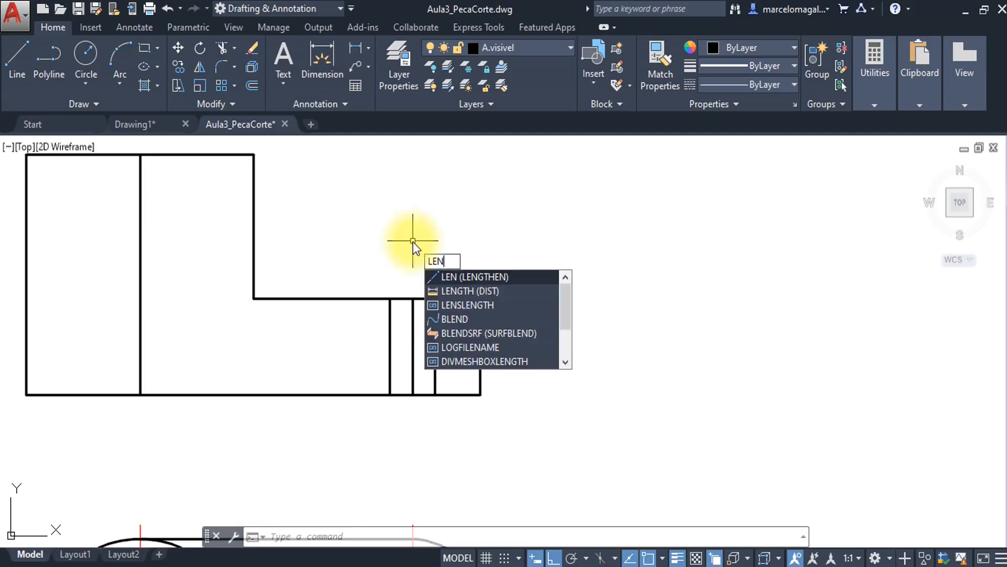
{"action": "key", "text": "Return"}
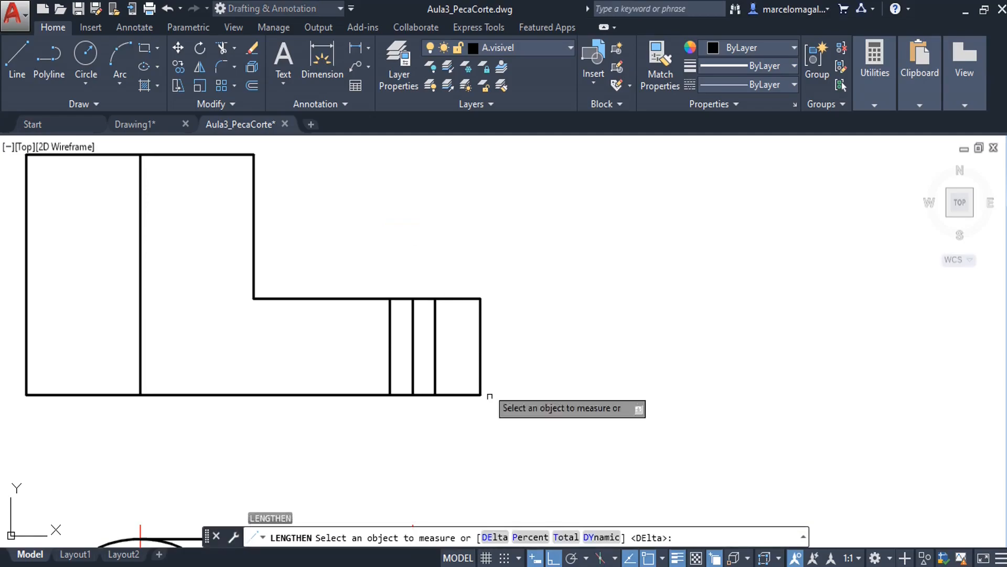
{"action": "left_click", "coordinate": [495, 537]}
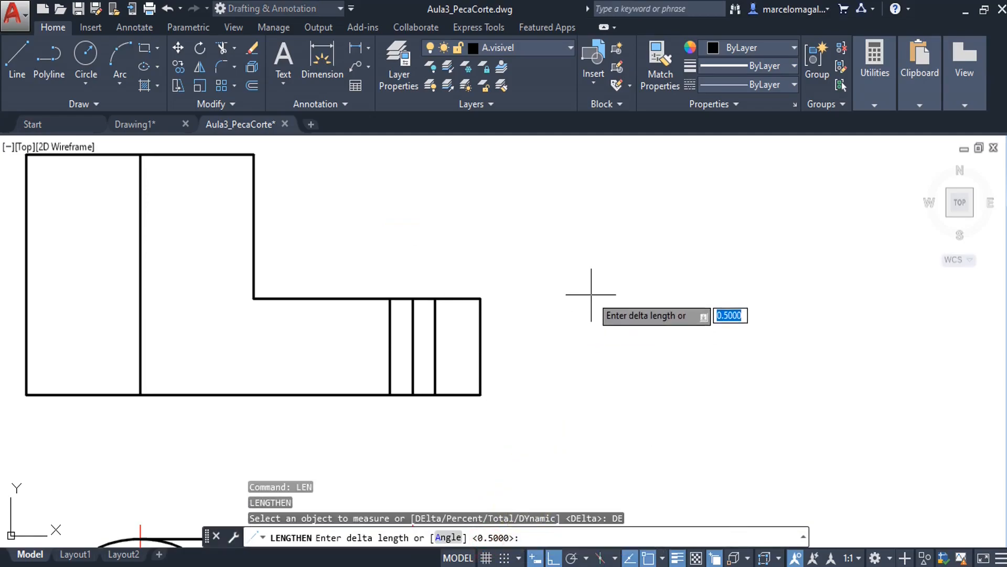
{"action": "type", "text": ".3"}
{"action": "key", "text": "Return"}
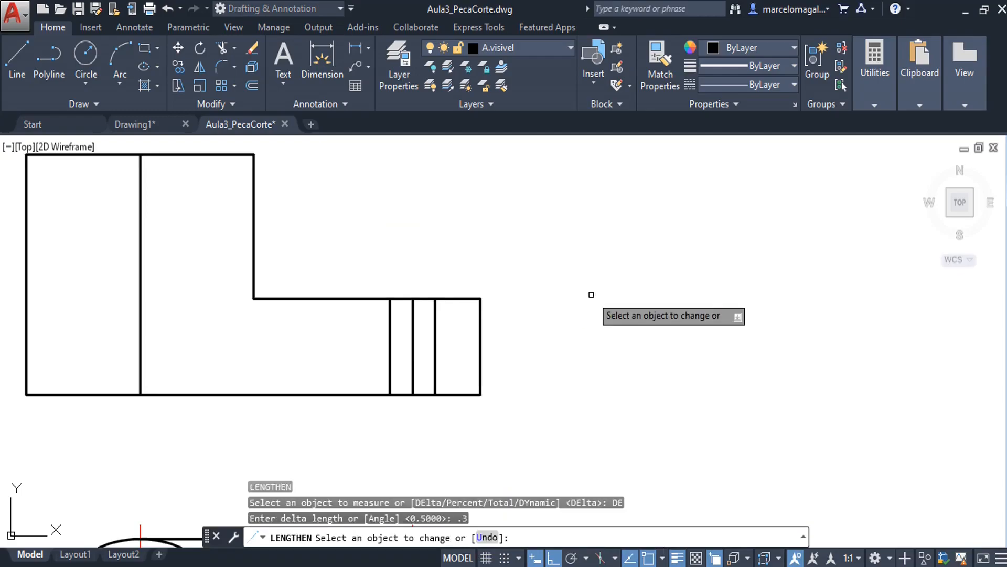
{"action": "left_click", "coordinate": [411, 312]}
{"action": "left_click", "coordinate": [412, 401]}
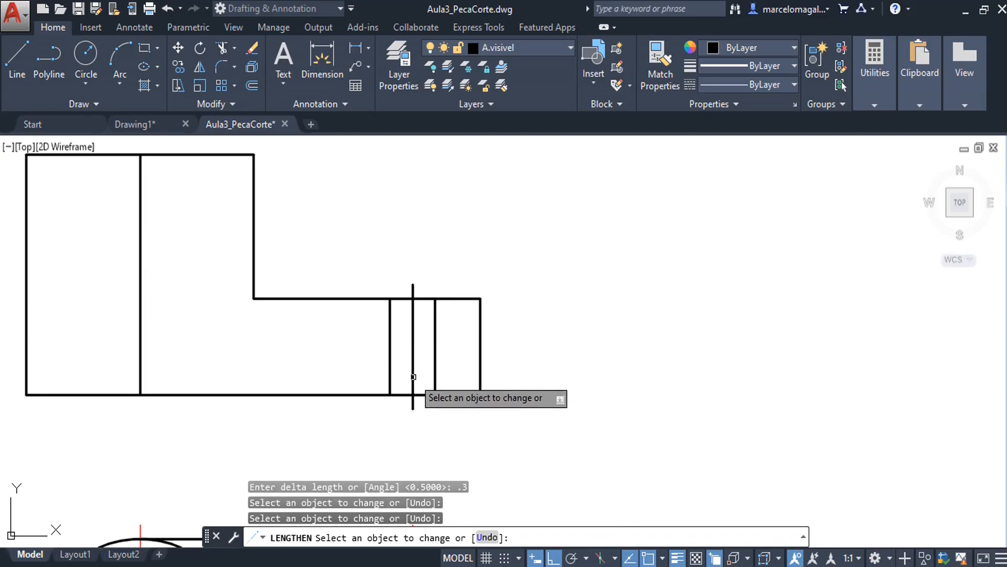
{"action": "middle_click_drag", "start_coordinate": [250, 337], "coordinate": [427, 407]}
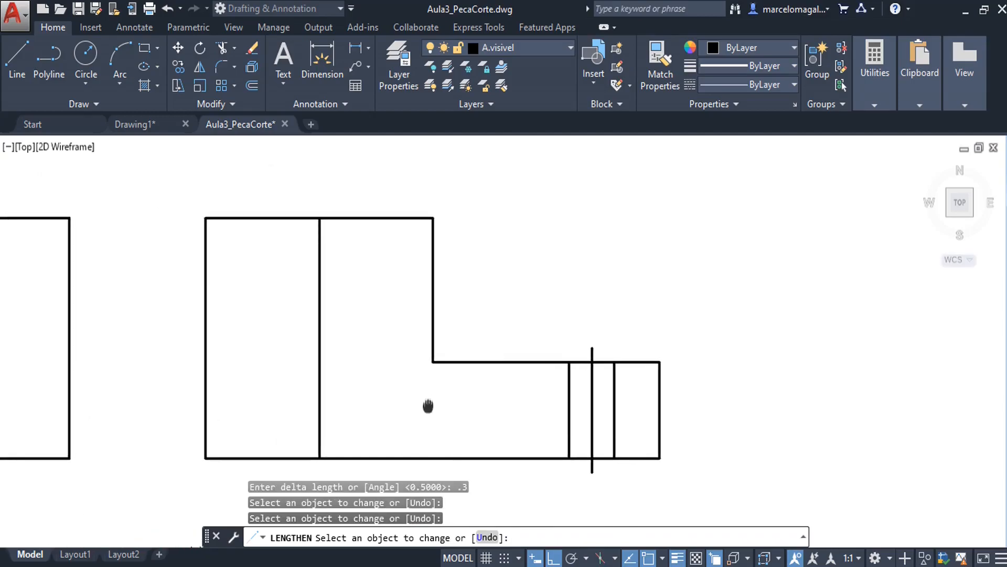
{"action": "left_click", "coordinate": [318, 239]}
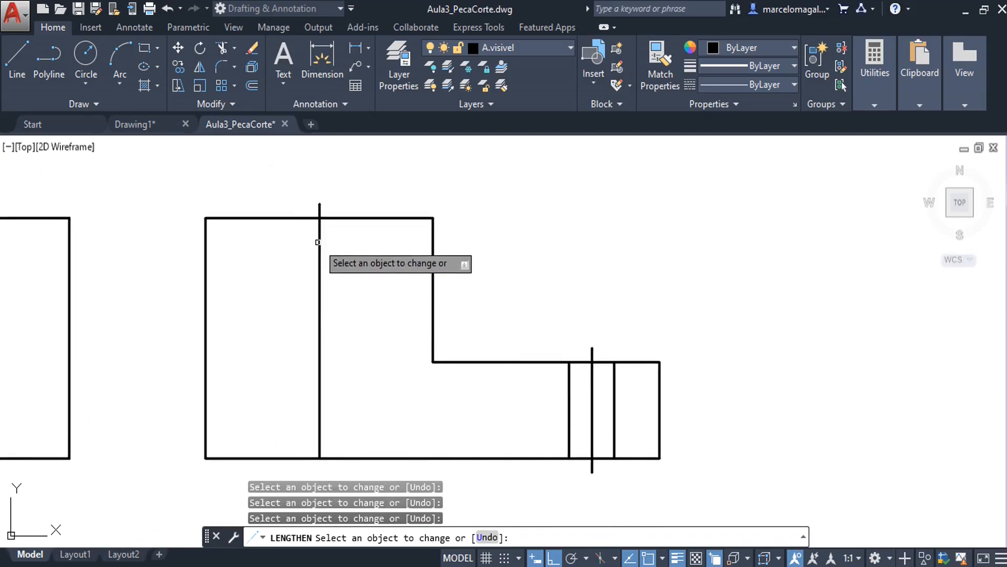
{"action": "left_click", "coordinate": [320, 440]}
{"action": "key", "text": "Escape"}
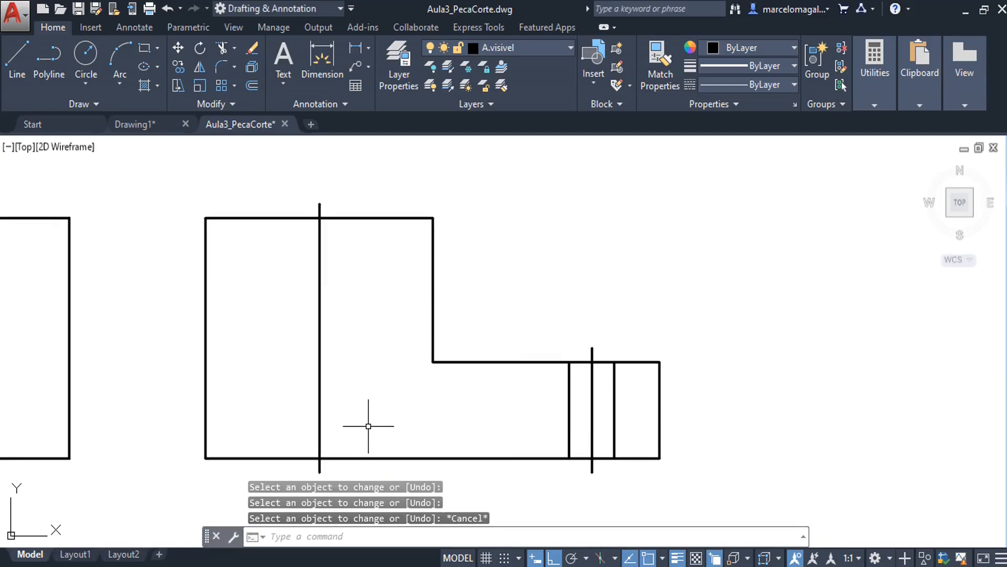
Match the properties of the top view's red vertical centerline onto both axis lines of the front view.
{"action": "scroll", "coordinate": [360, 411], "scroll_direction": "down", "scroll_amount": 2}
{"action": "middle_click_drag", "start_coordinate": [360, 410], "coordinate": [394, 279]}
{"action": "mouse_move", "coordinate": [386, 355]}
{"action": "middle_mouse_down"}
{"action": "mouse_move", "coordinate": [353, 341]}
{"action": "mouse_move", "coordinate": [338, 359]}
{"action": "middle_mouse_up"}
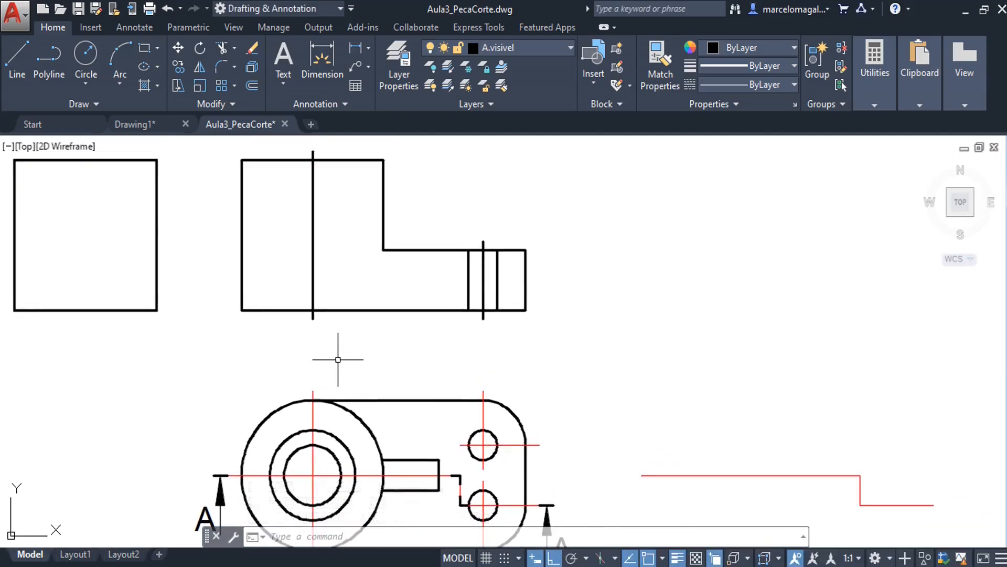
{"action": "type", "text": "MA"}
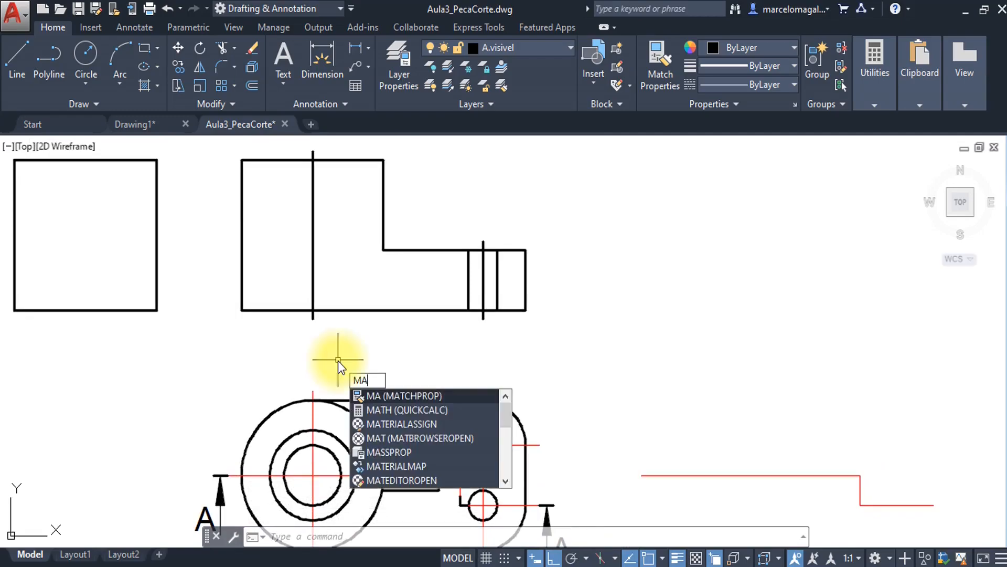
{"action": "key", "text": "Return"}
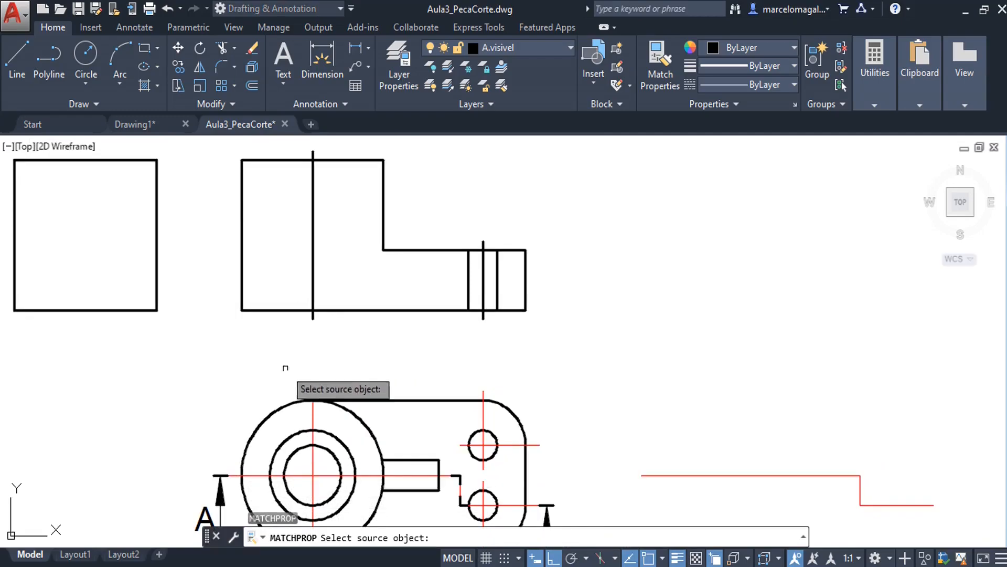
{"action": "left_click", "coordinate": [313, 410]}
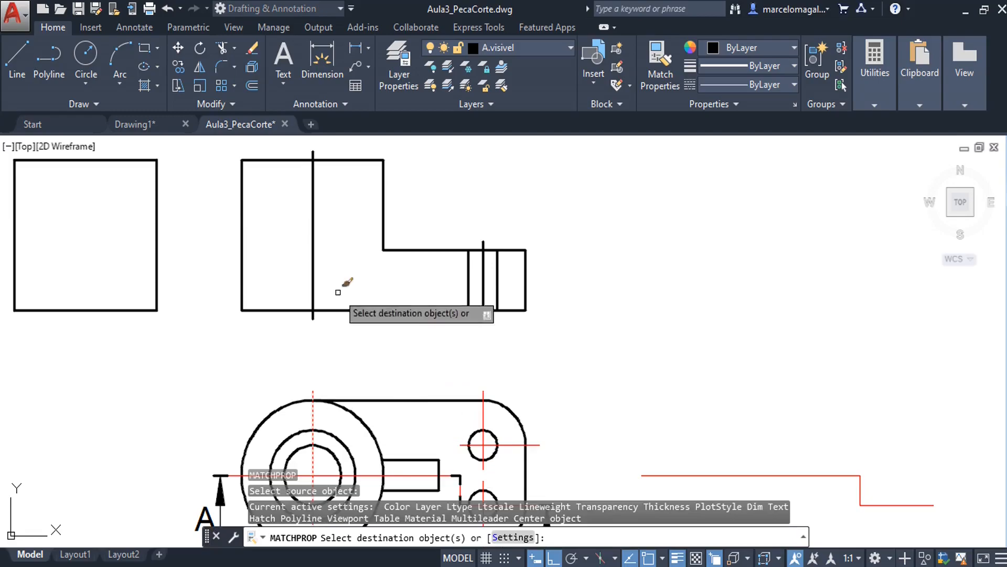
{"action": "left_click", "coordinate": [314, 242]}
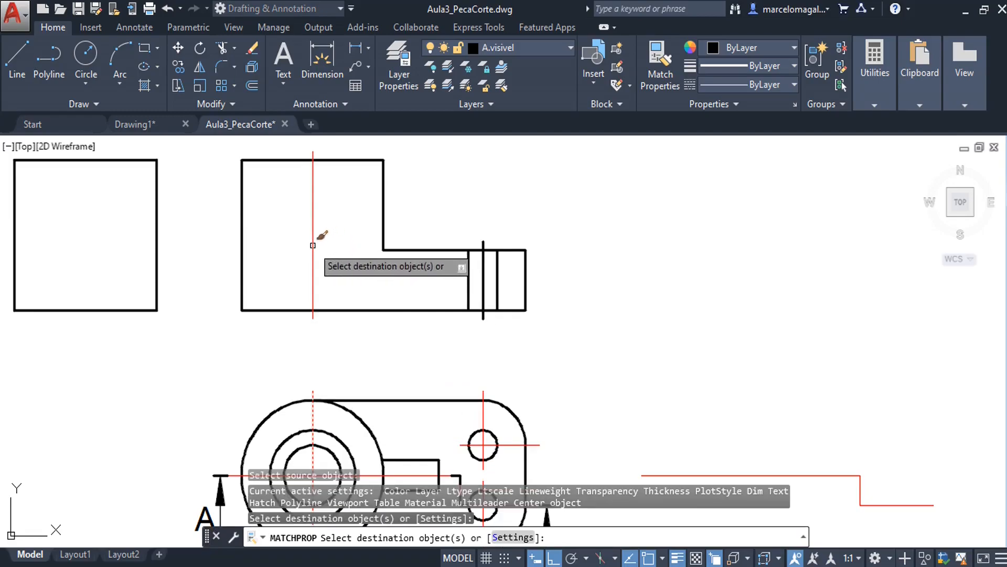
{"action": "left_click", "coordinate": [483, 286]}
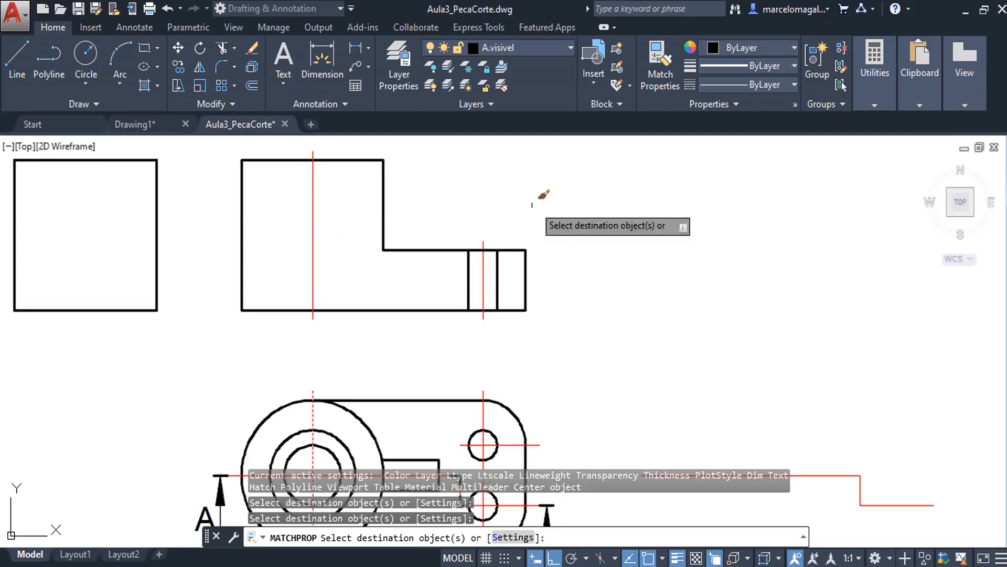
{"action": "key", "text": "Escape"}
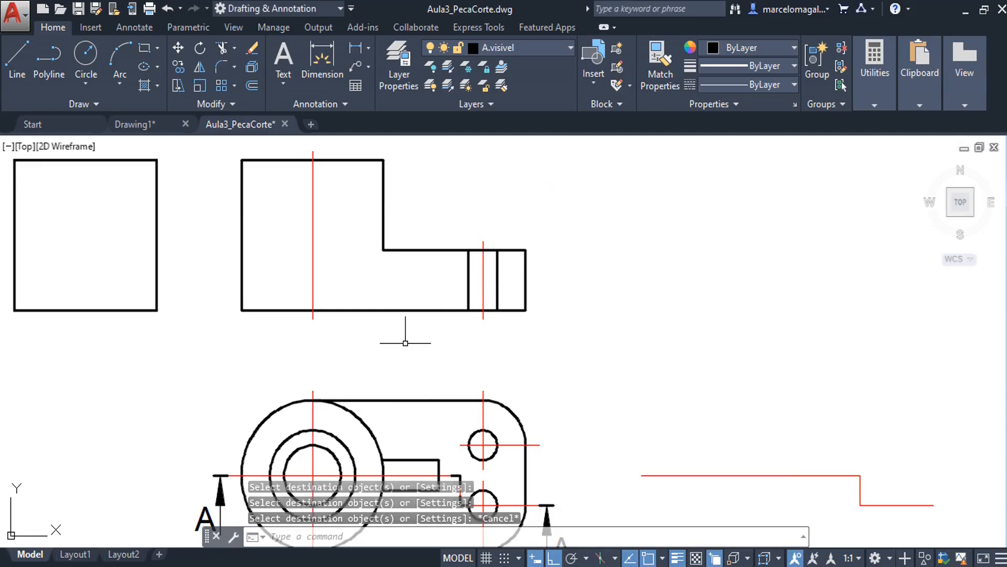
Measure the length of the rib's upper edge in the top view.
{"action": "scroll", "coordinate": [402, 339], "scroll_direction": "down", "scroll_amount": 3}
{"action": "scroll", "coordinate": [341, 382], "scroll_direction": "up", "scroll_amount": 4}
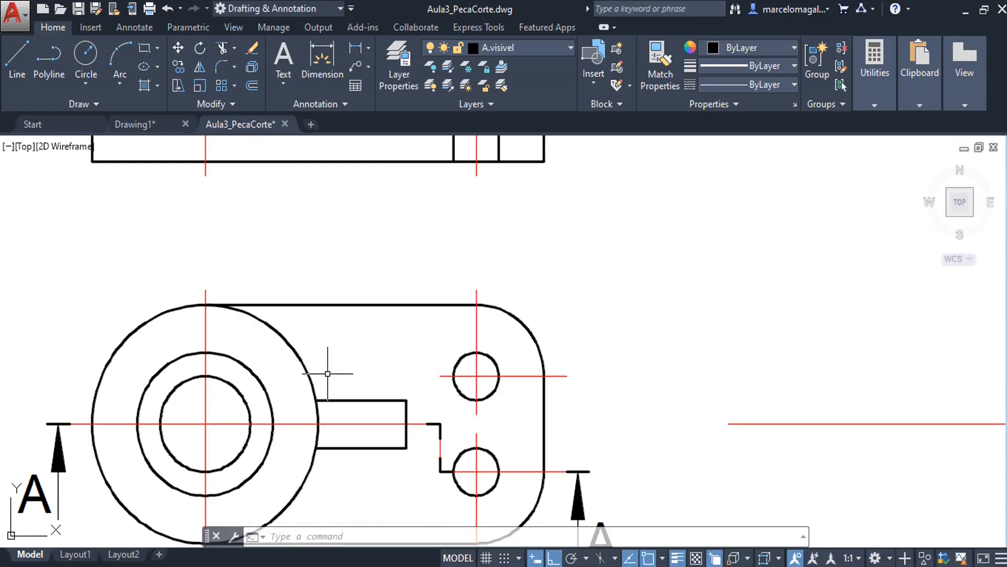
{"action": "key", "text": "Return"}
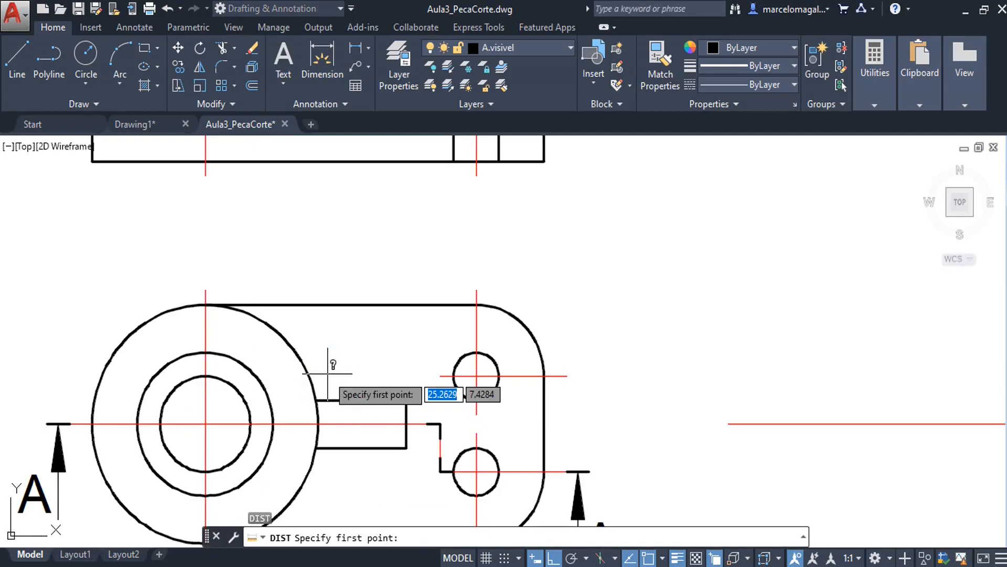
{"action": "left_click", "coordinate": [316, 401]}
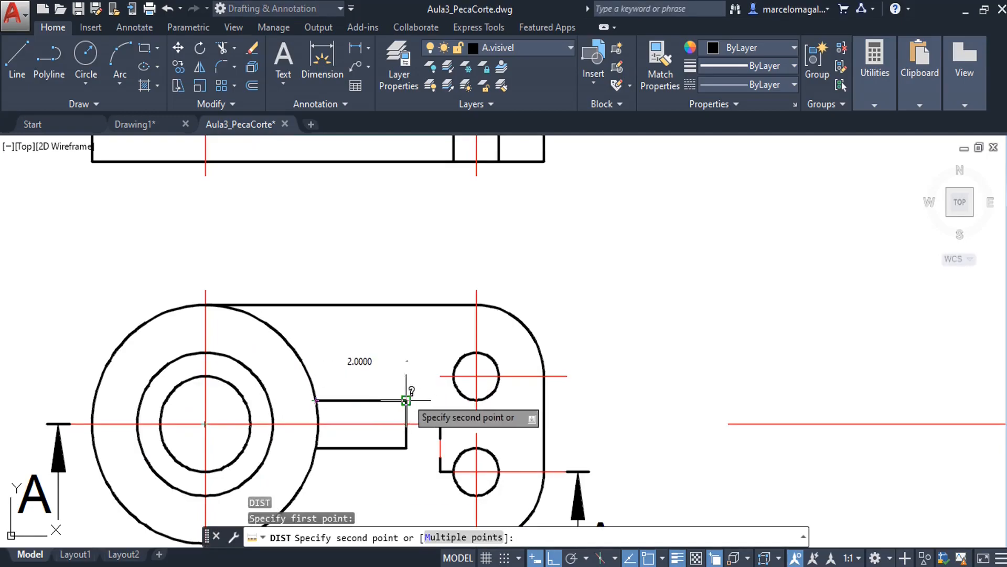
{"action": "key", "text": "Escape"}
Draw a vertical projection line from the rib's upper outer corner in the top view to the front view's horizontal step edge.
{"action": "scroll", "coordinate": [411, 349], "scroll_direction": "down", "scroll_amount": 3}
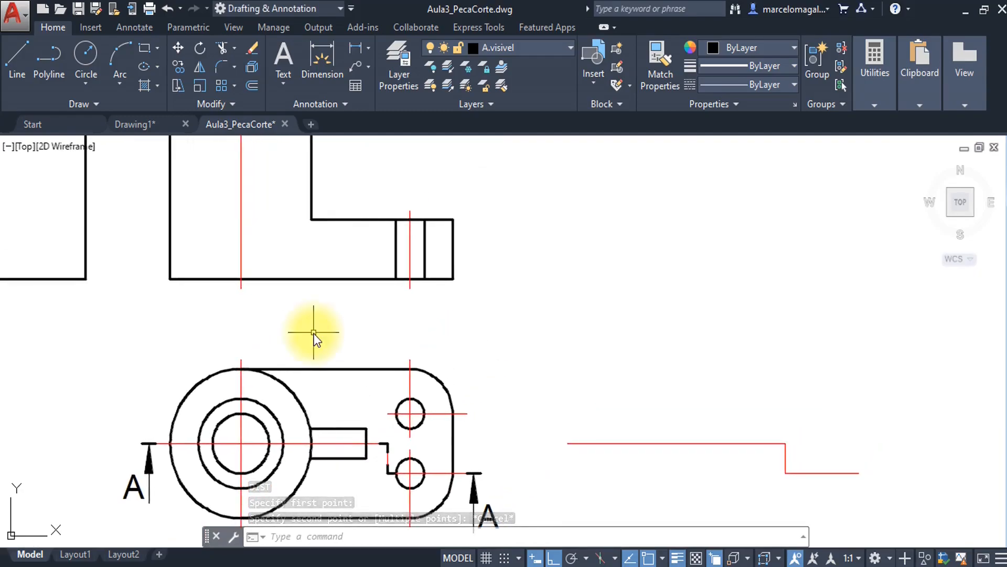
{"action": "type", "text": "l"}
{"action": "key", "text": "Return"}
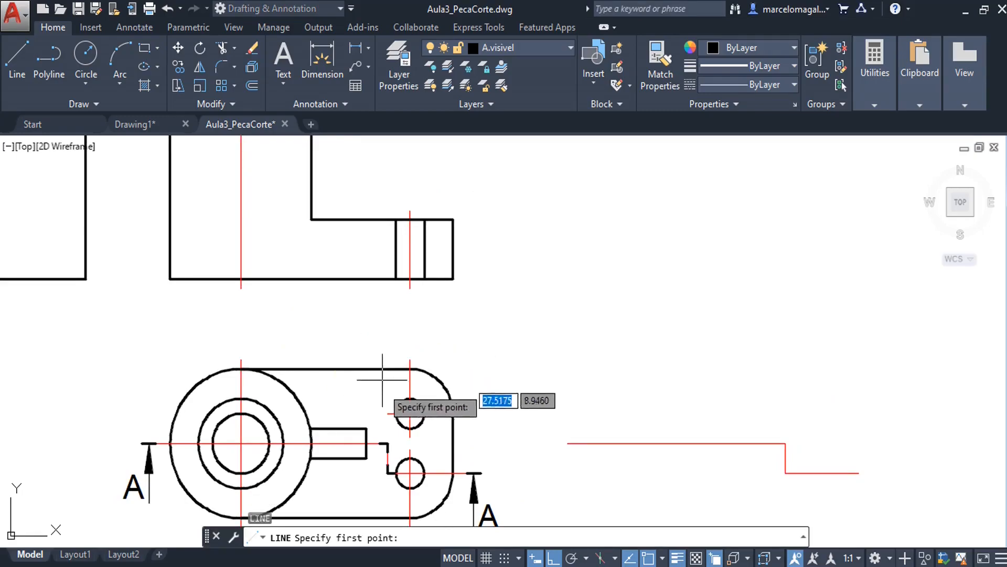
{"action": "left_click", "coordinate": [365, 429]}
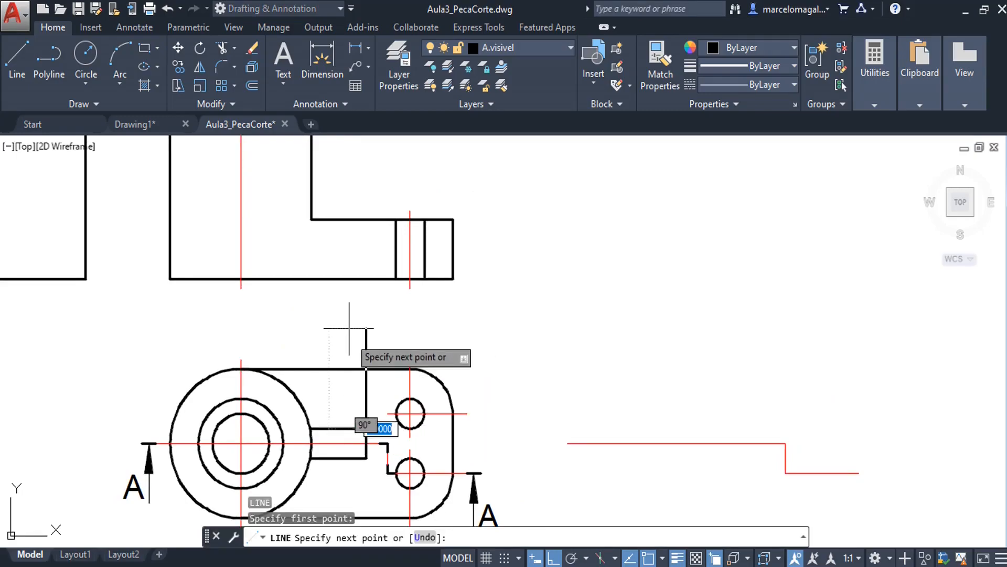
{"action": "left_click", "coordinate": [365, 220]}
{"action": "key", "text": "Escape"}
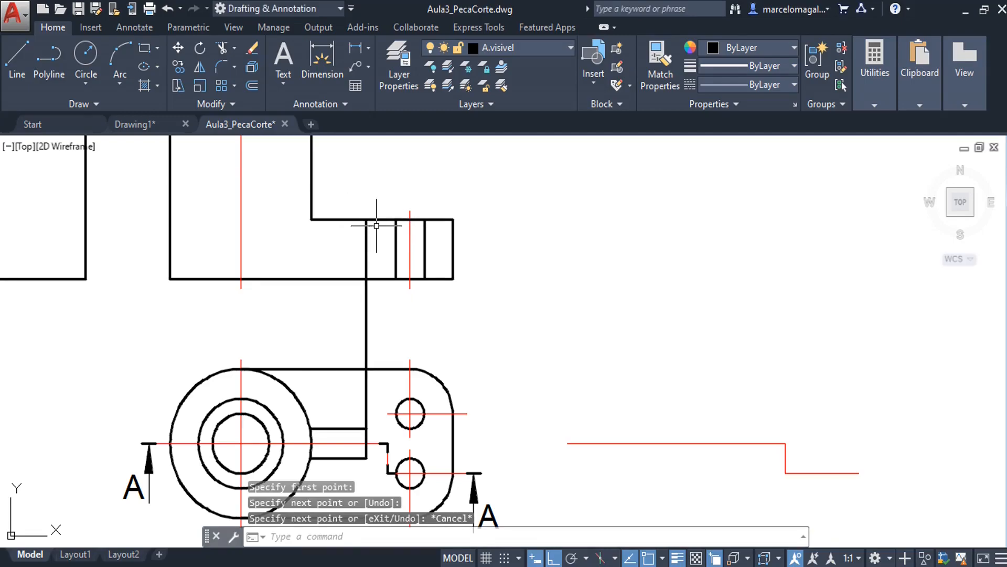
Draw a line from the tall block's upper right corner 0.5 down its edge, continuing diagonally to the projection line's end on the step.
{"action": "middle_click_drag", "start_coordinate": [363, 196], "coordinate": [374, 276]}
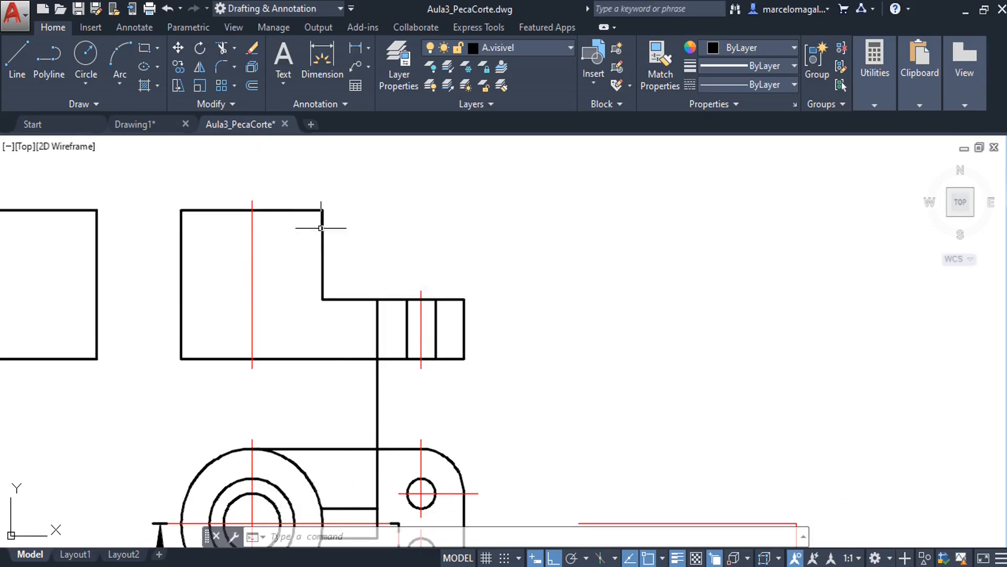
{"action": "scroll", "coordinate": [323, 234], "scroll_direction": "up", "scroll_amount": 2}
{"action": "middle_click_drag", "start_coordinate": [349, 229], "coordinate": [335, 251]}
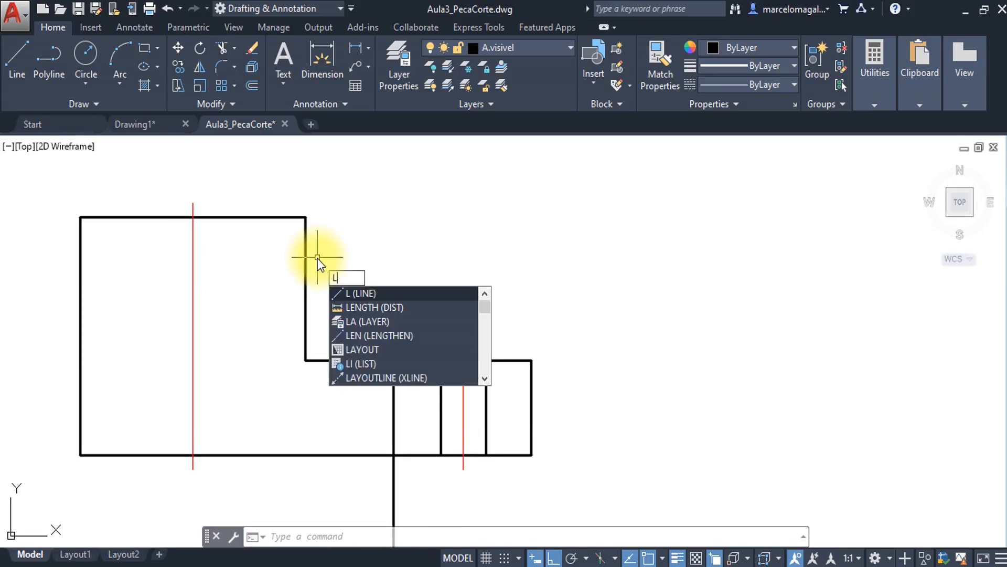
{"action": "key", "text": "Return"}
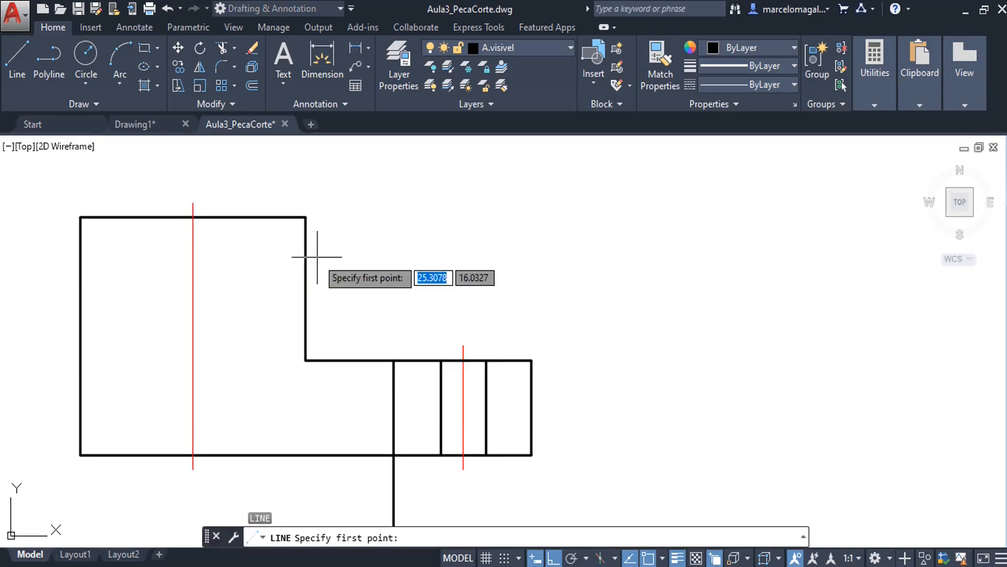
{"action": "type", "text": "from"}
{"action": "key", "text": "Return"}
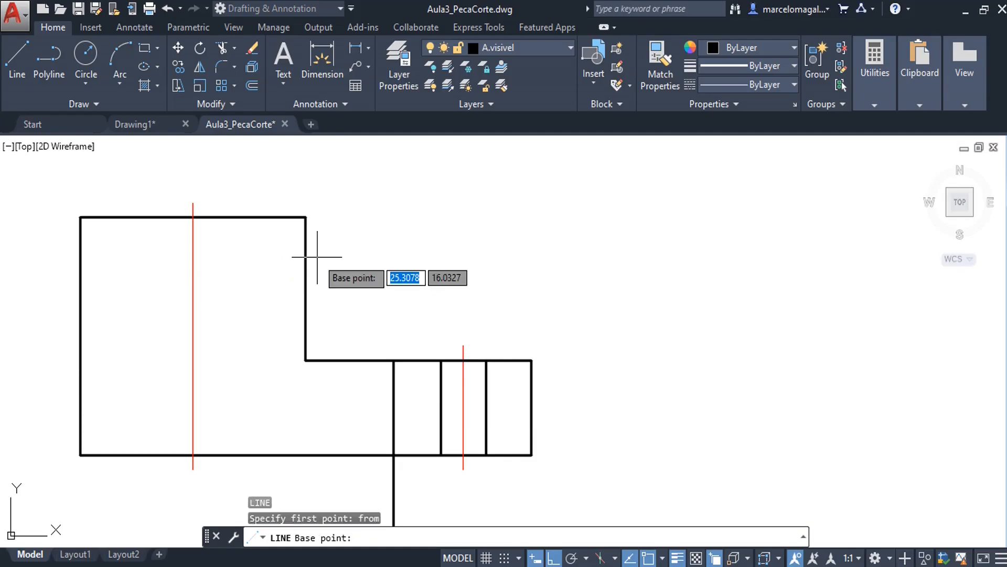
{"action": "type", "text": ".5"}
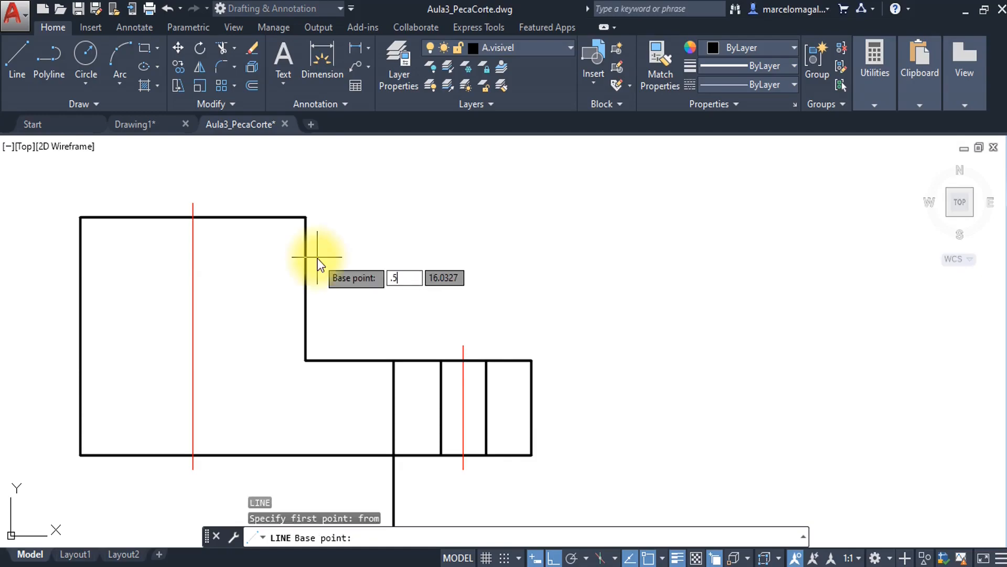
{"action": "key", "text": "Return"}
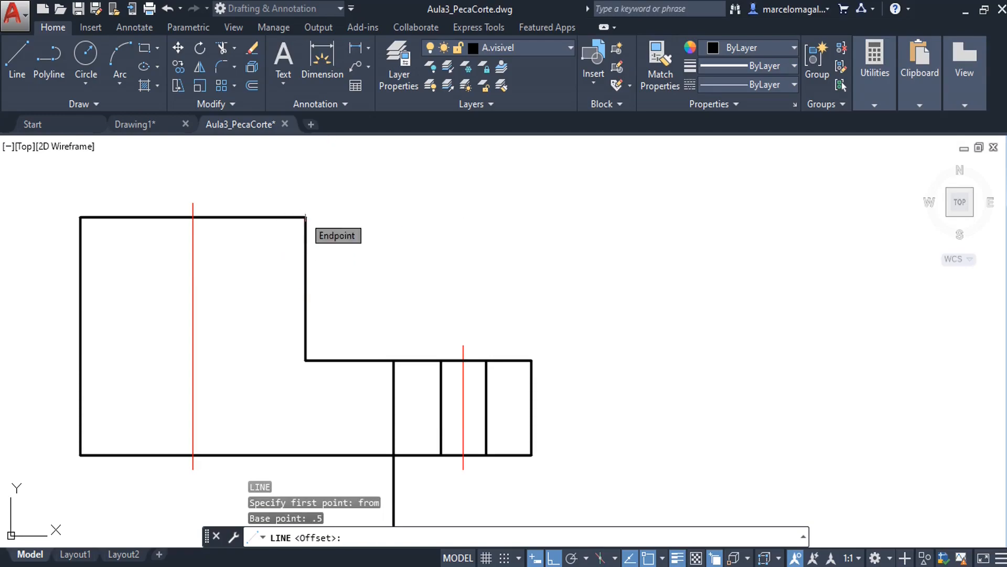
{"action": "left_click", "coordinate": [304, 217]}
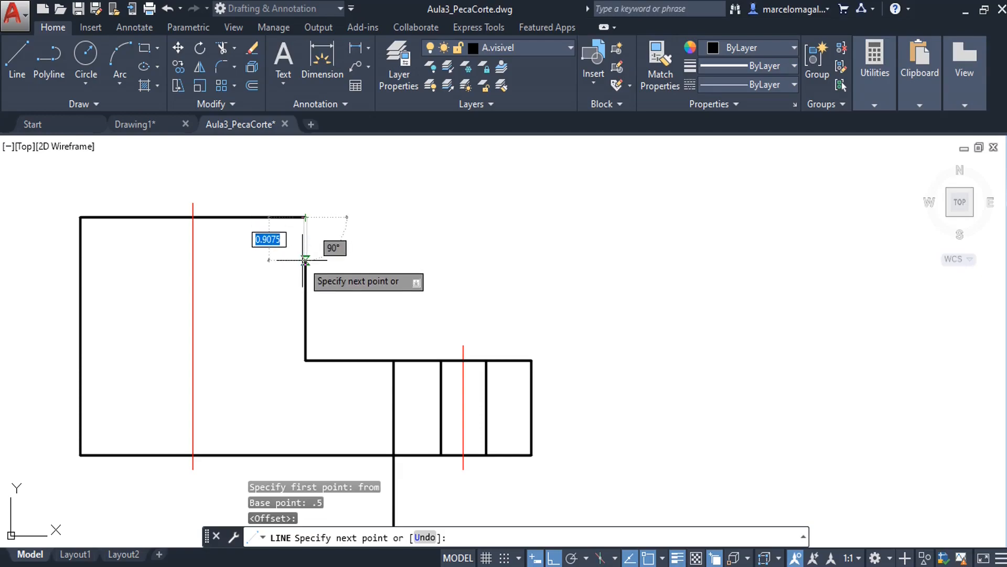
{"action": "type", "text": ".5"}
{"action": "key", "text": "Return"}
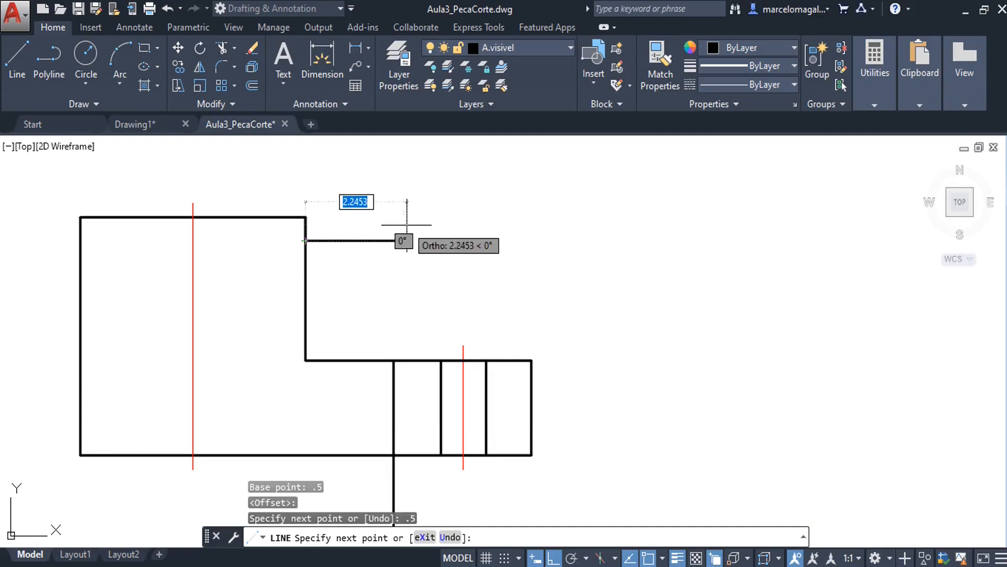
{"action": "left_click", "coordinate": [393, 361]}
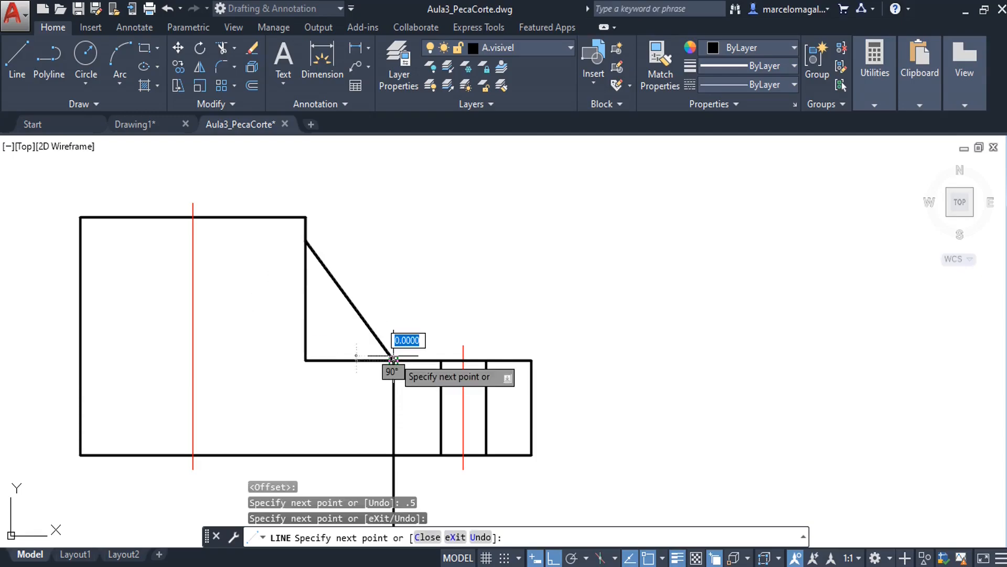
{"action": "key", "text": "Escape"}
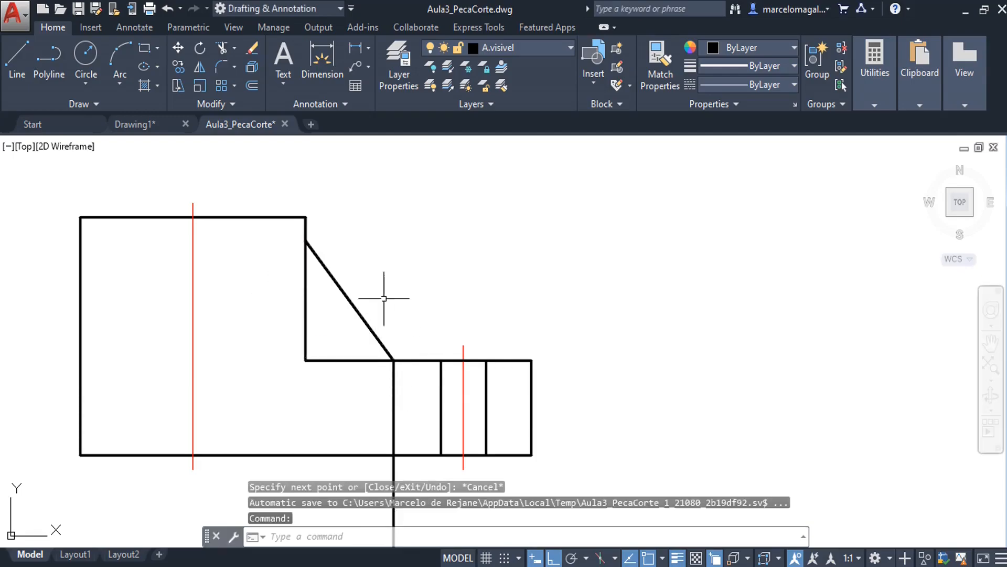
Erase the vertical projection line running from the top view's rib corner to the foot of the sloped rib edge.
{"action": "mouse_move", "coordinate": [355, 398]}
{"action": "middle_mouse_down"}
{"action": "mouse_move", "coordinate": [348, 383]}
{"action": "mouse_move", "coordinate": [373, 369]}
{"action": "middle_mouse_up"}
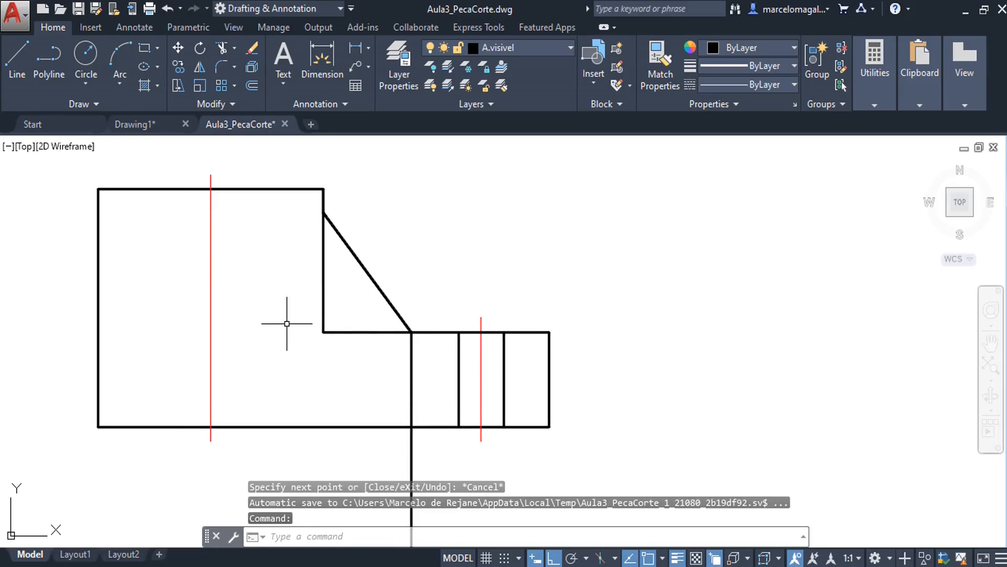
{"action": "type", "text": "e"}
{"action": "key", "text": "Return"}
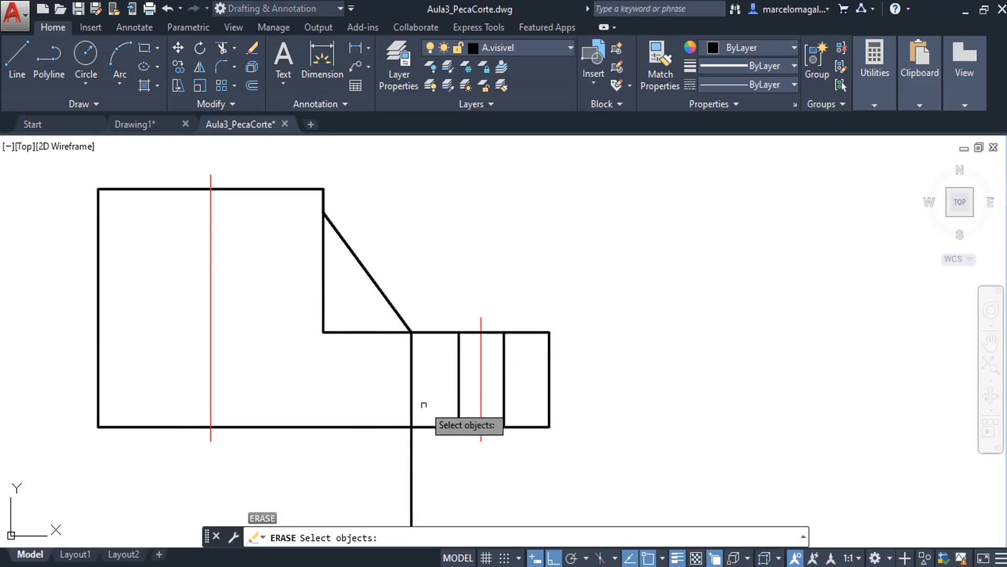
{"action": "left_click", "coordinate": [411, 396]}
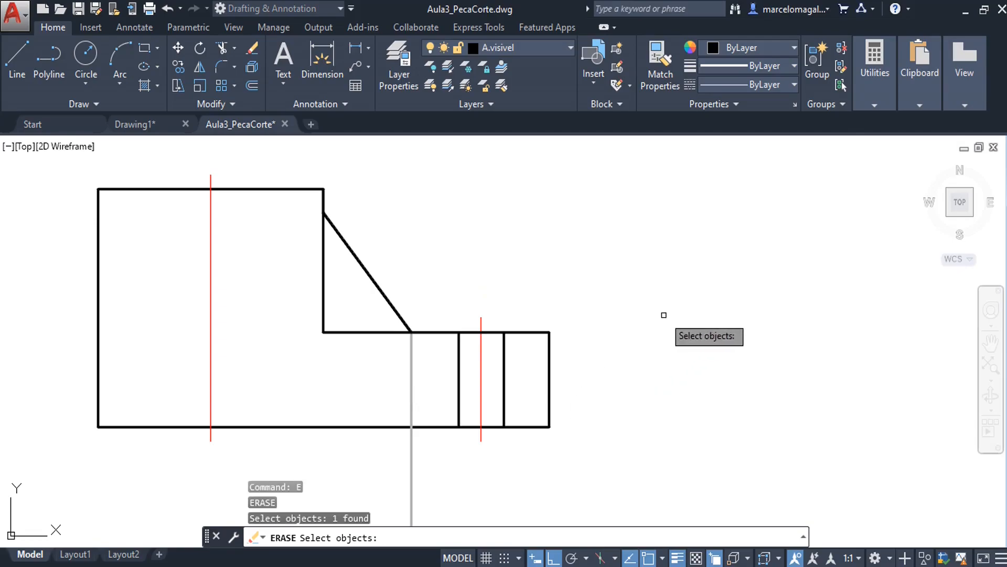
{"action": "key", "text": "Return"}
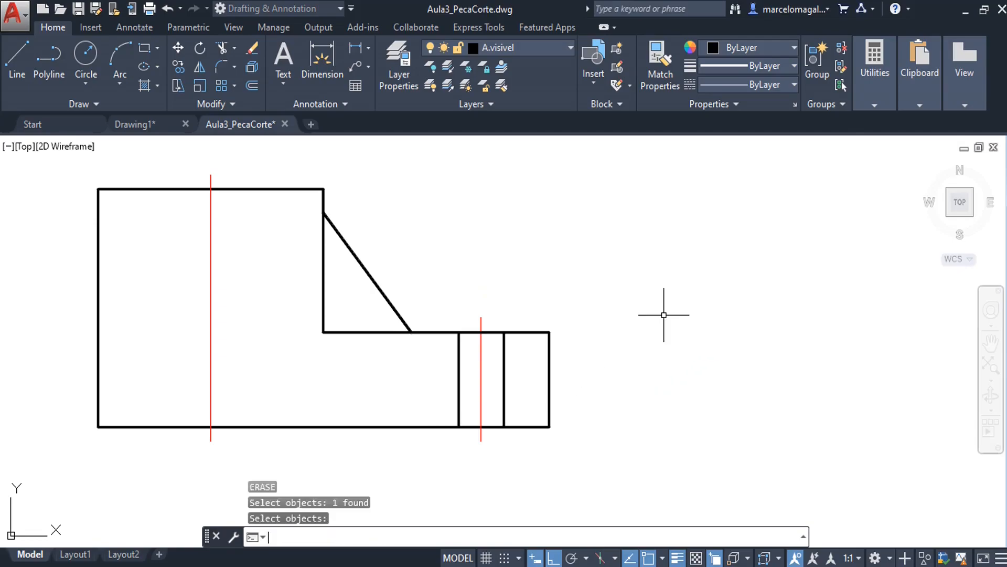
{"action": "scroll", "coordinate": [417, 324], "scroll_direction": "down", "scroll_amount": 2}
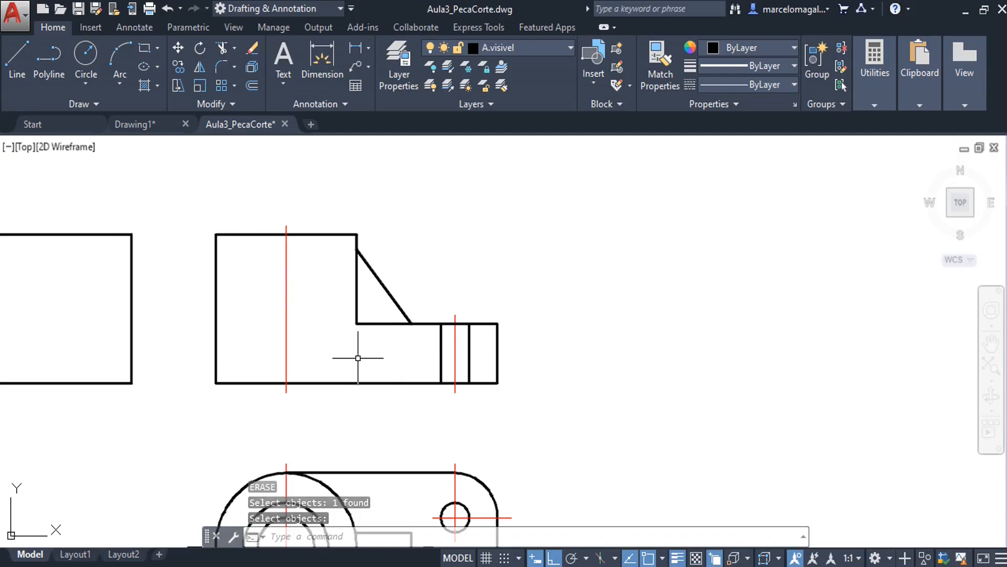
{"action": "middle_click_drag", "start_coordinate": [312, 368], "coordinate": [397, 283]}
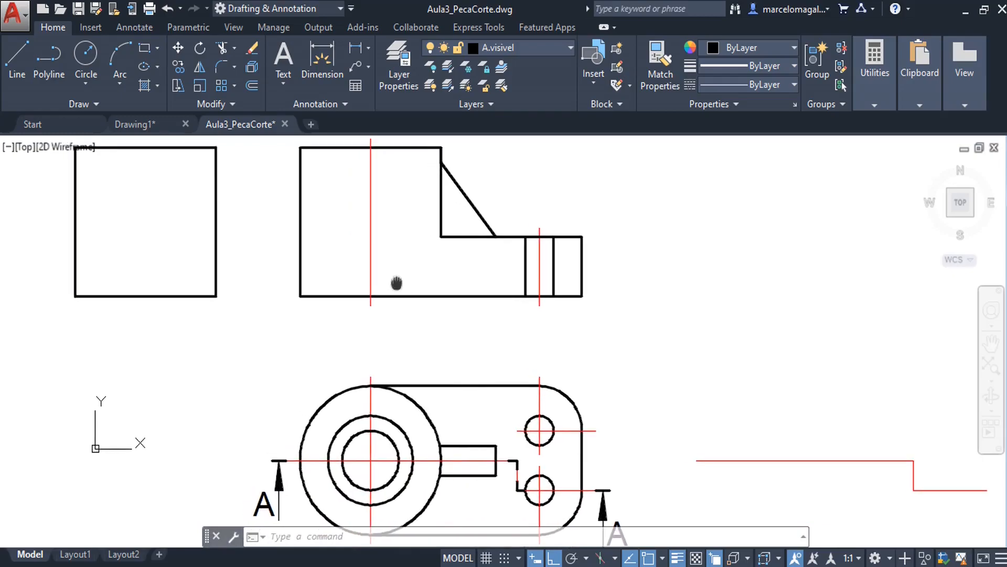